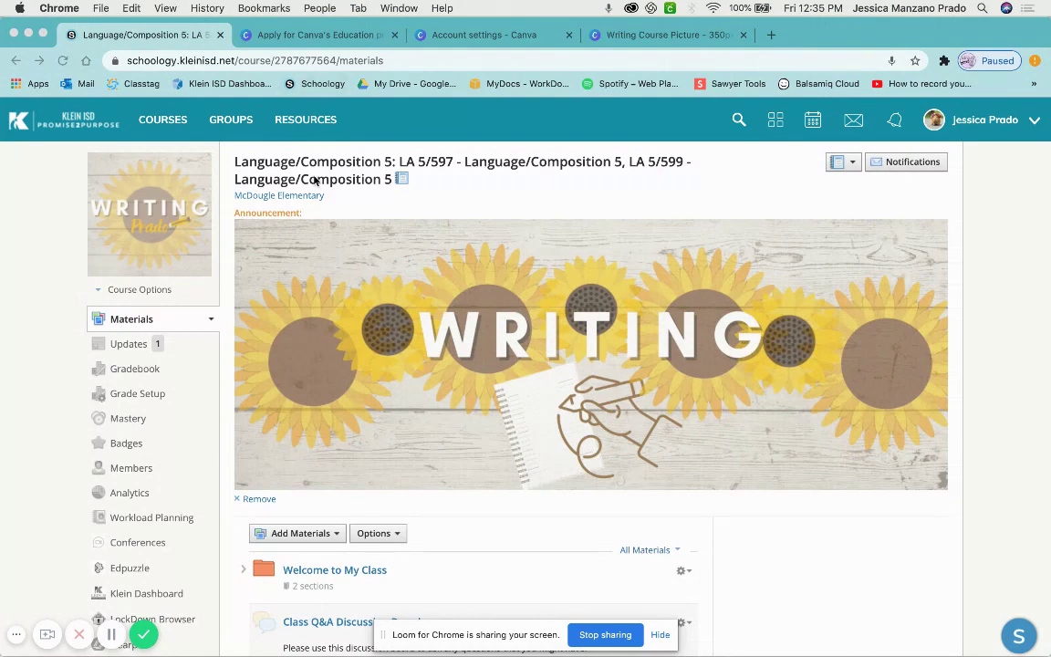
Switch to the Canva Education program help page and read down through its application steps.
click(339, 37)
mouse_move(164, 128)
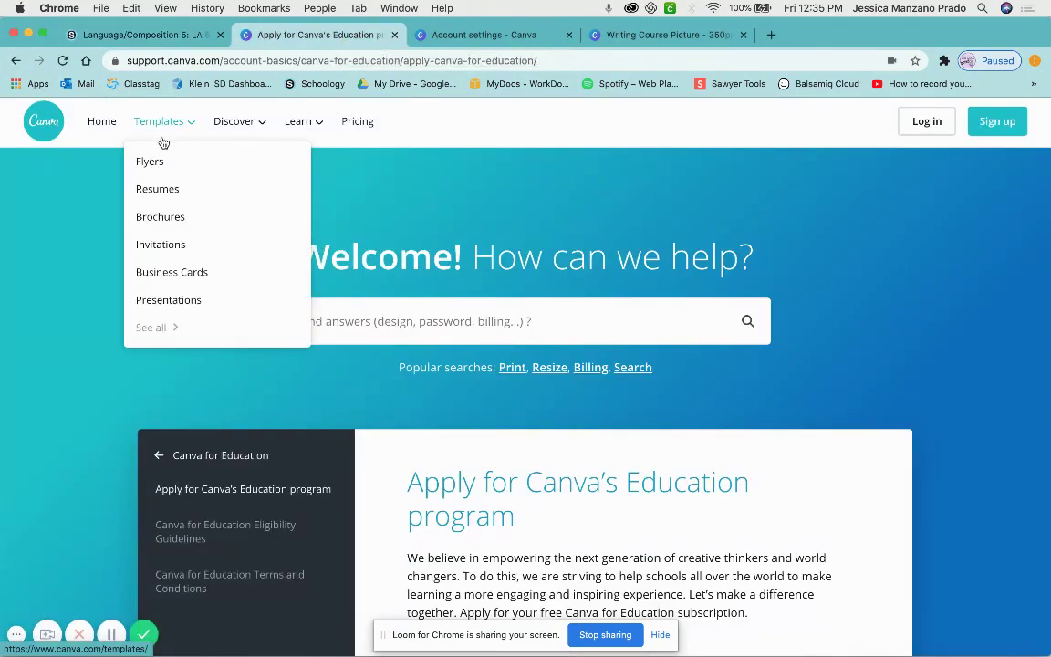
mouse_move(222, 127)
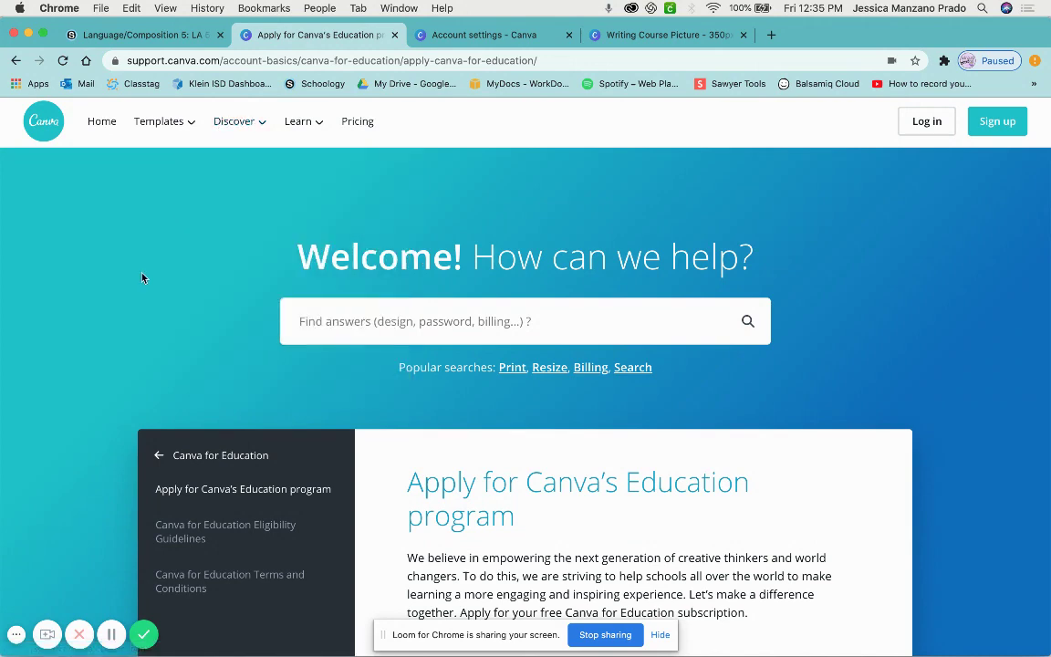
scroll(142, 278, down, 2)
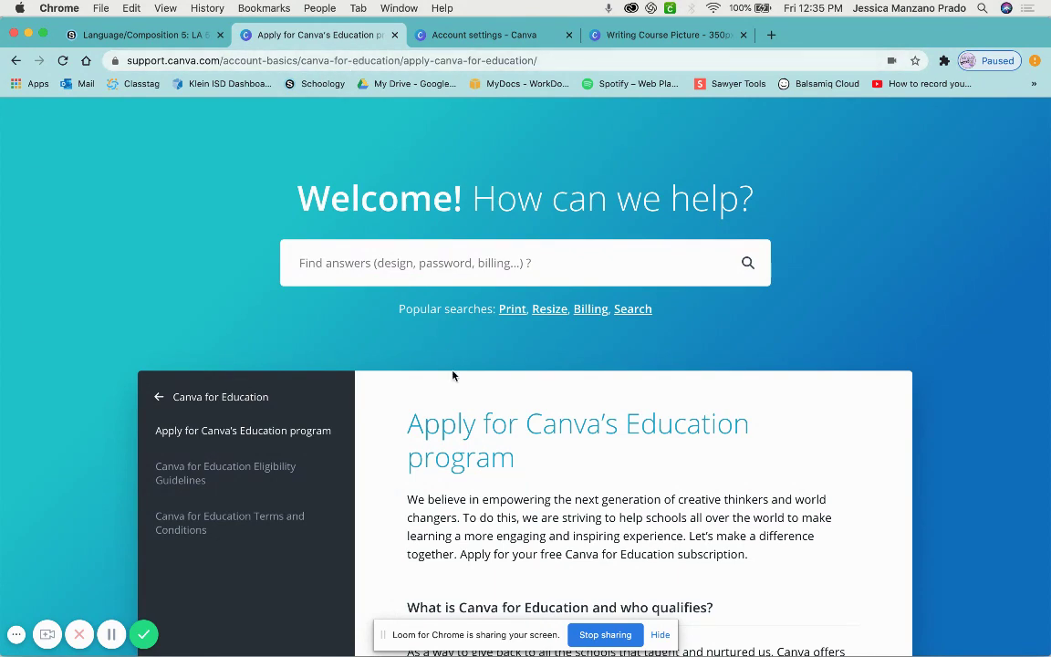
scroll(453, 375, down, 4)
click(547, 59)
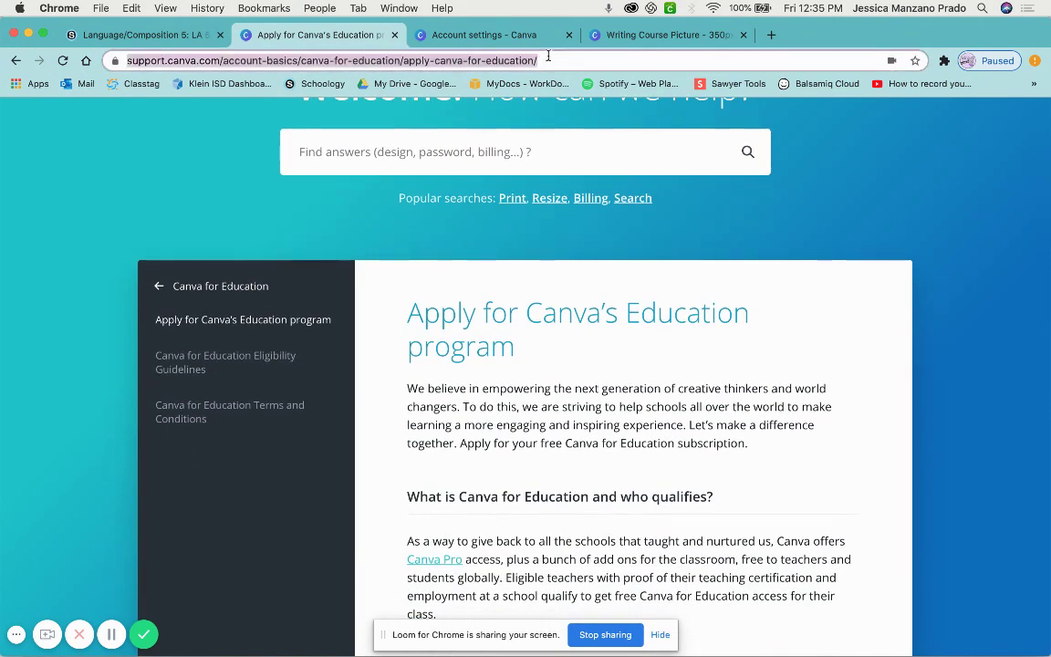
click(511, 292)
scroll(512, 293, down, 10)
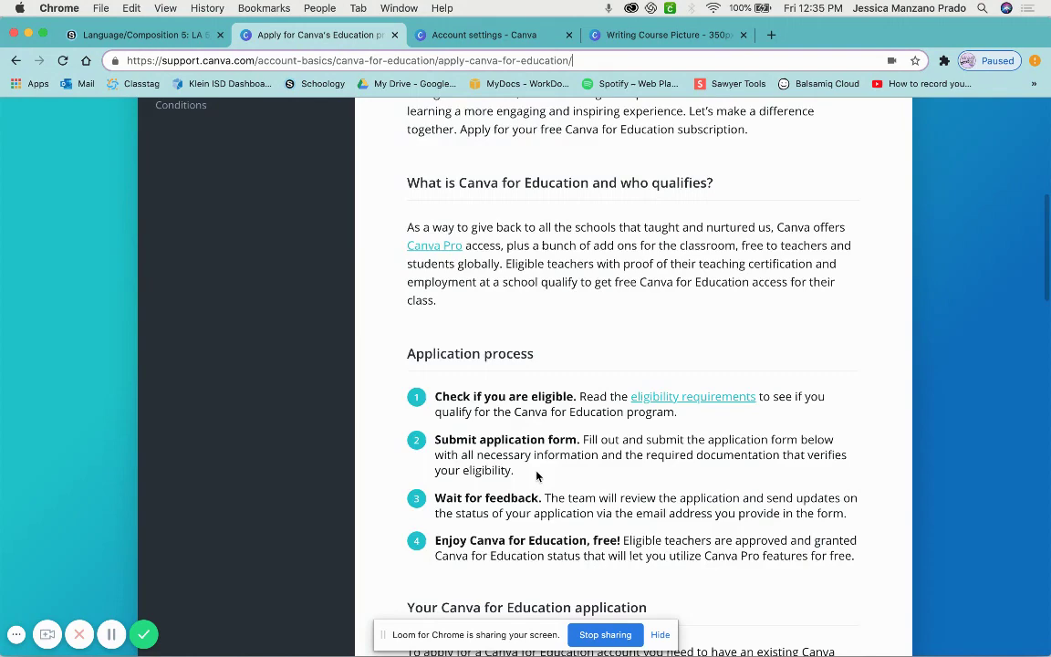
scroll(536, 475, down, 5)
scroll(536, 475, down, 20)
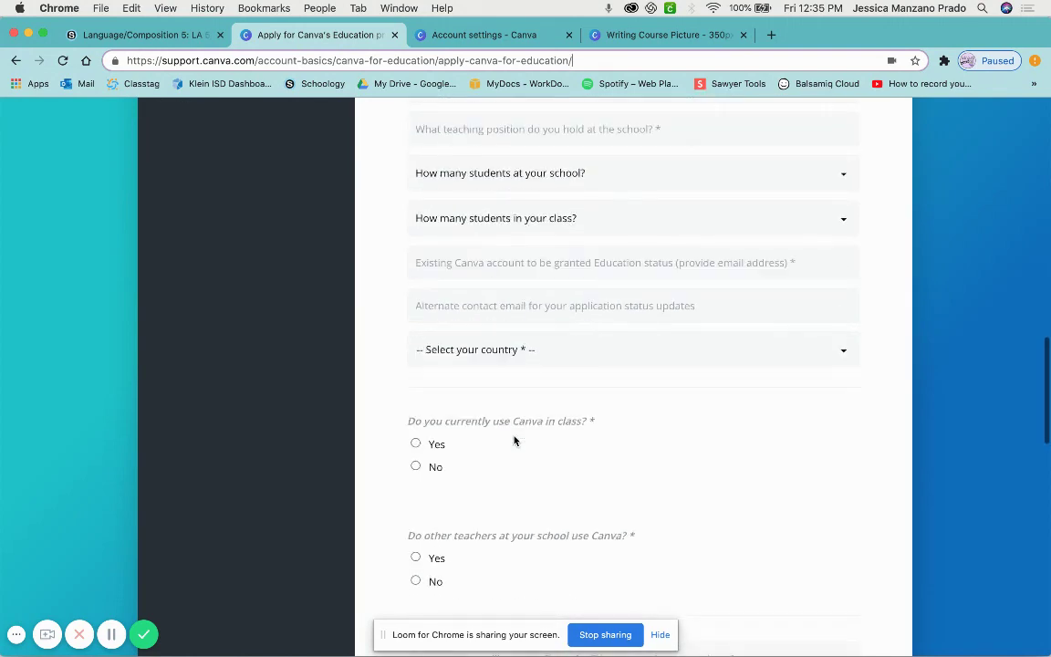
scroll(513, 440, down, 6)
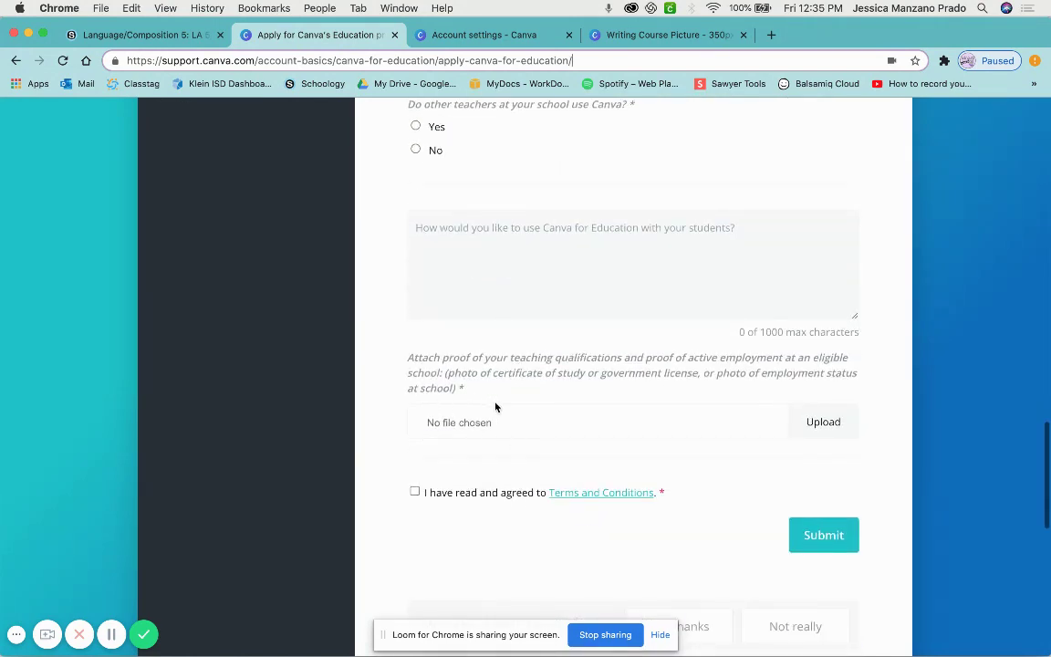
Scroll back up to the top of the empty Education application form.
key(super+equal)
key(super+equal)
key(super+minus)
key(super+minus)
key(super+minus)
scroll(459, 439, up, 15)
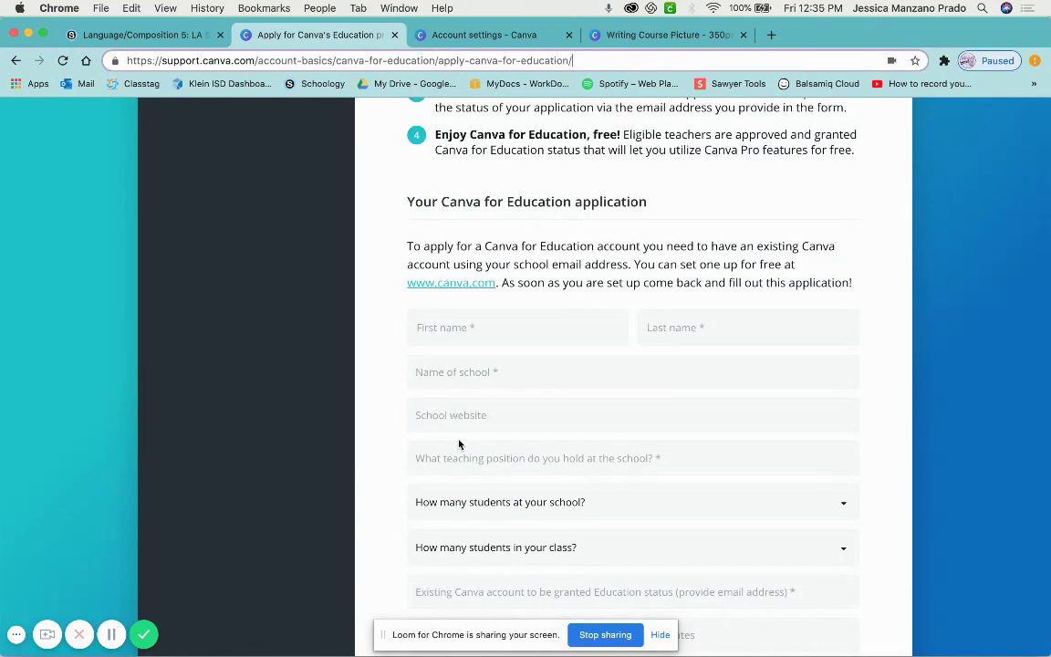
scroll(459, 443, up, 3)
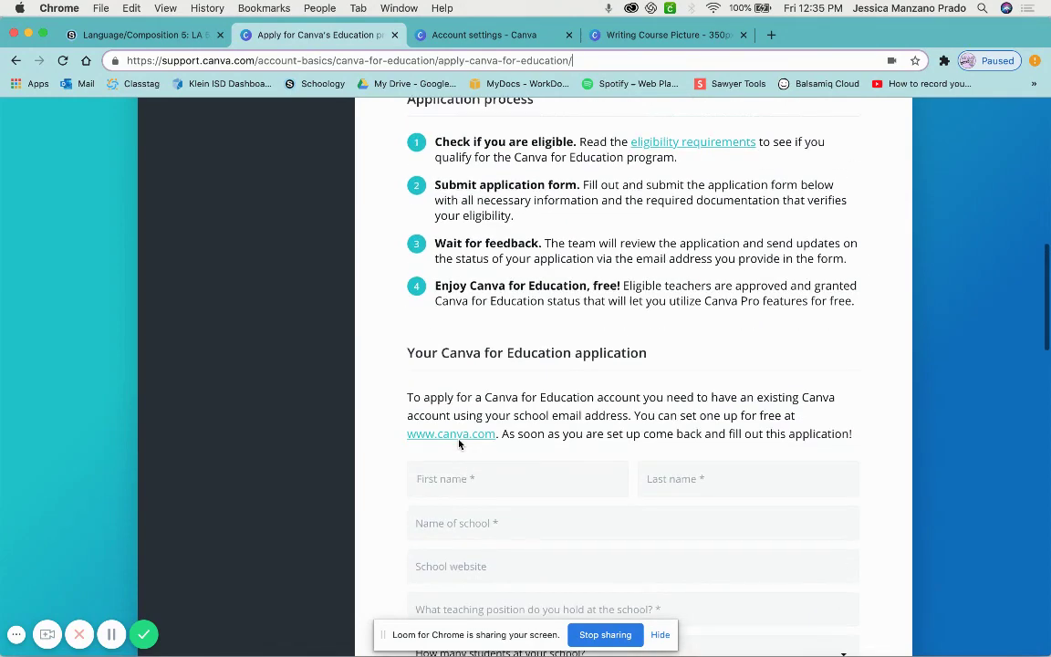
scroll(458, 443, up, 6)
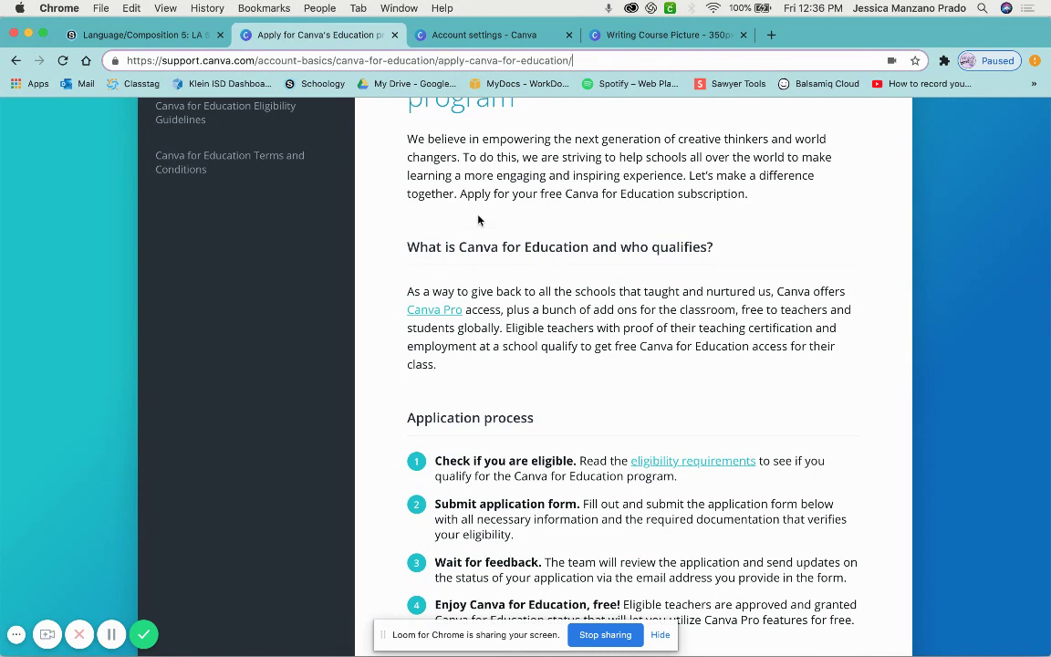
scroll(481, 220, up, 4)
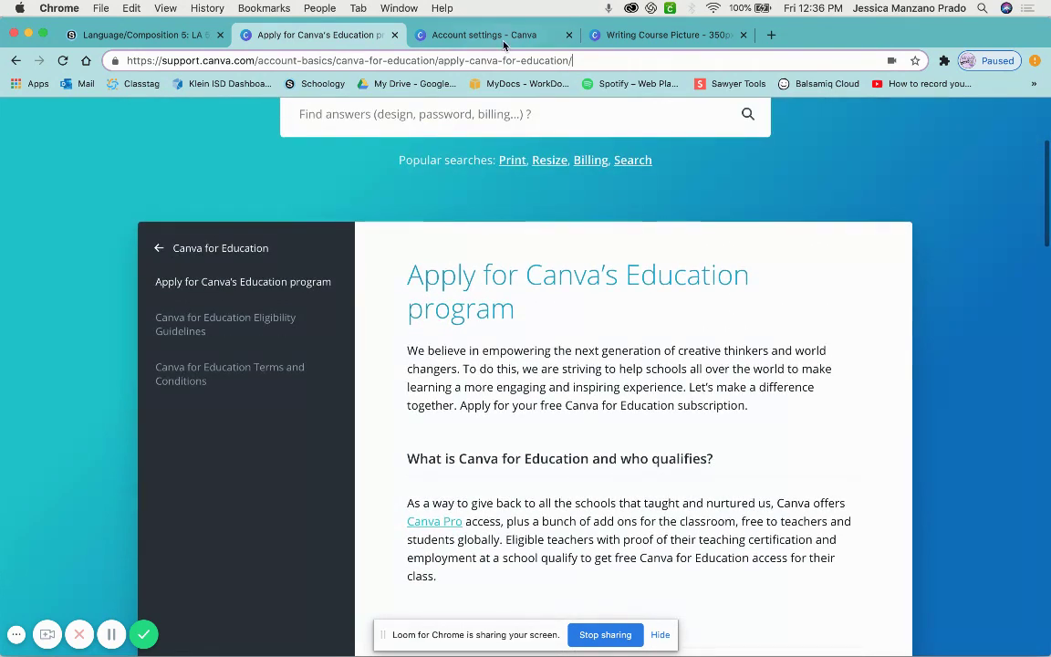
Check the Canva for Education subscription under Billing & Classes, then switch to Writing Course Picture.
click(493, 34)
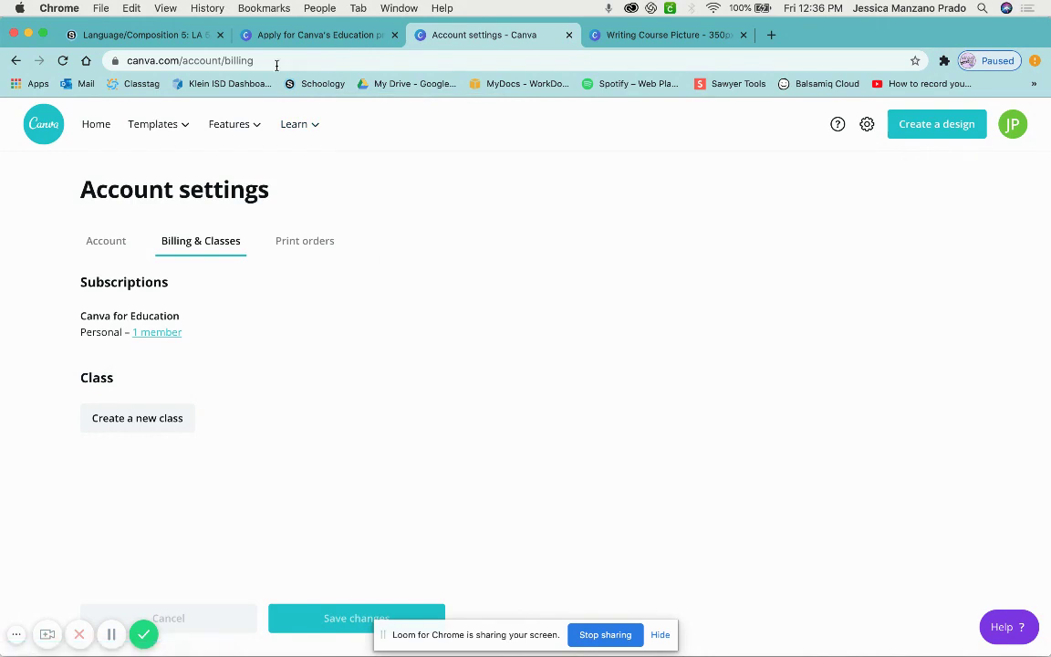
click(329, 36)
click(490, 40)
click(661, 35)
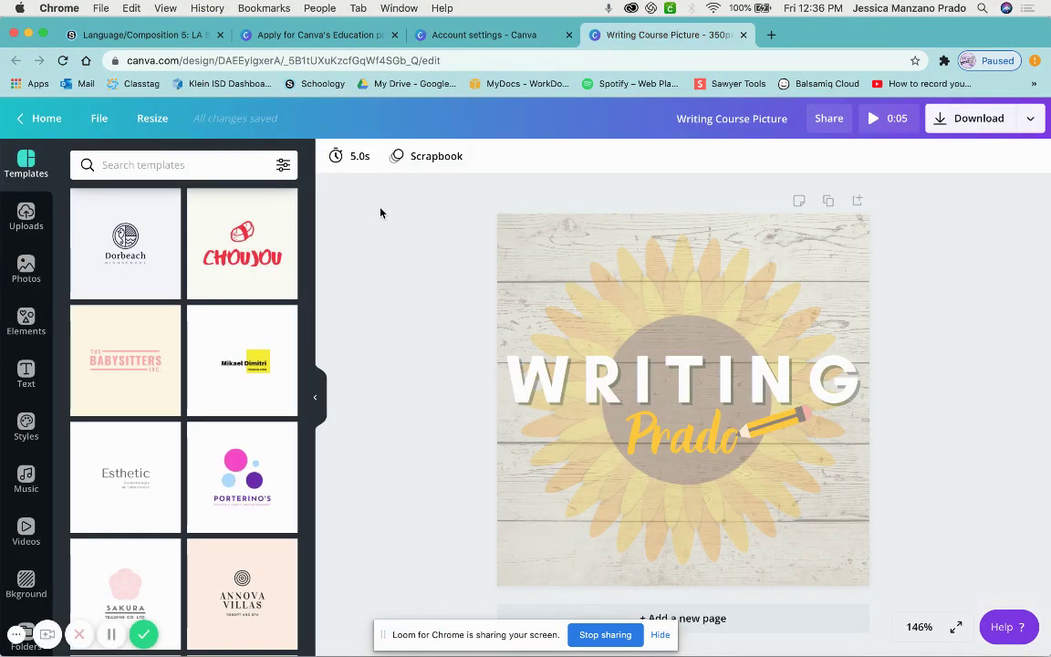
From Canva Home, open the Schoology folder and open the Writing Course Picture design.
click(37, 118)
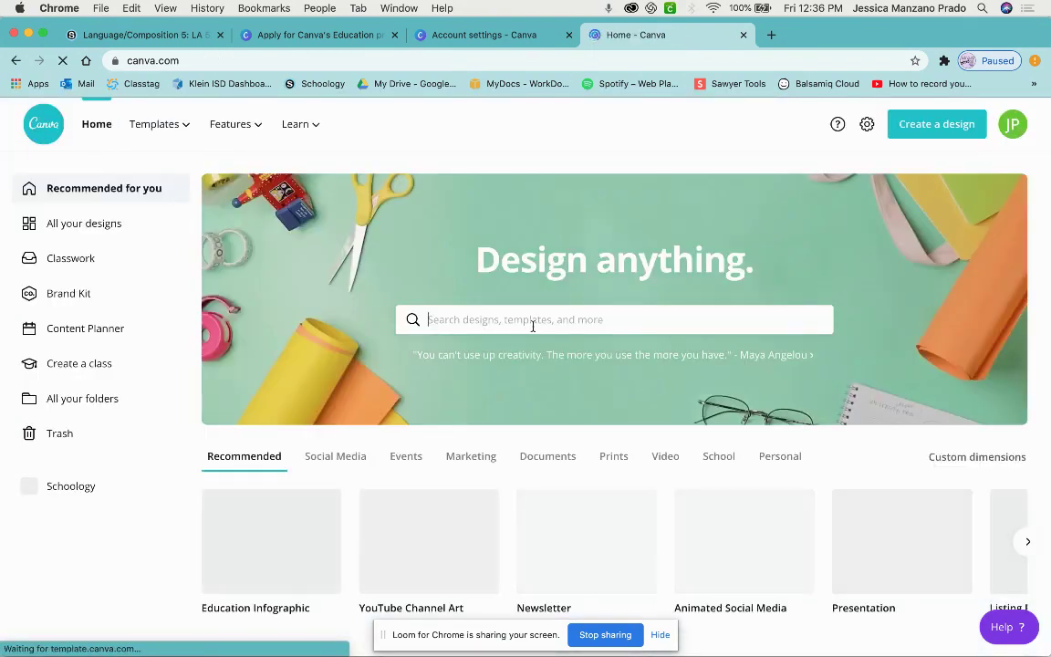
scroll(533, 328, down, 7)
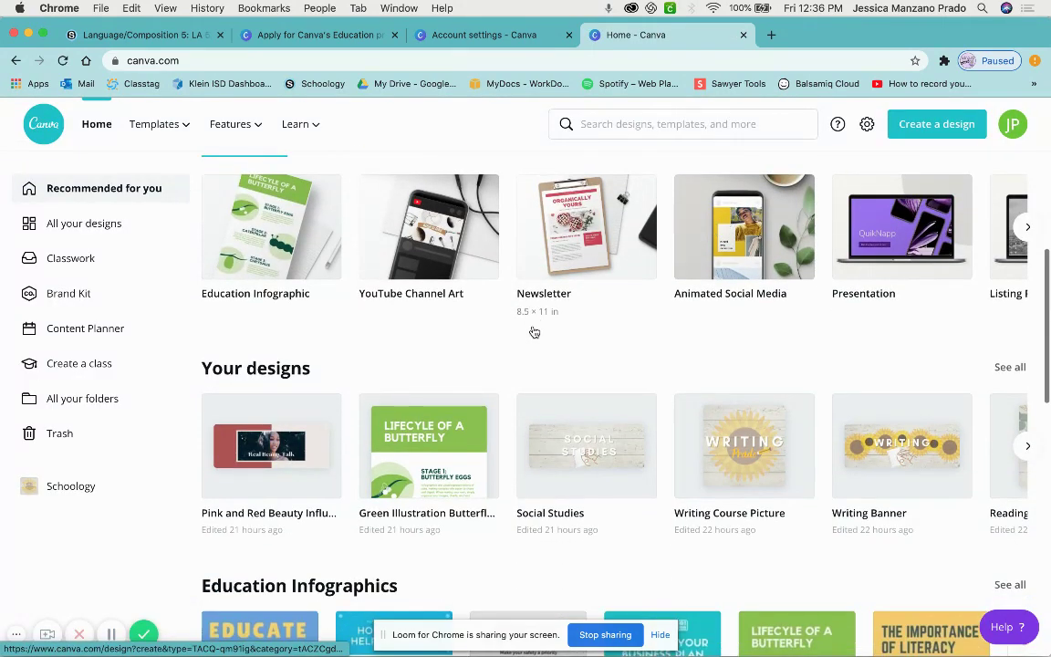
scroll(534, 332, down, 2)
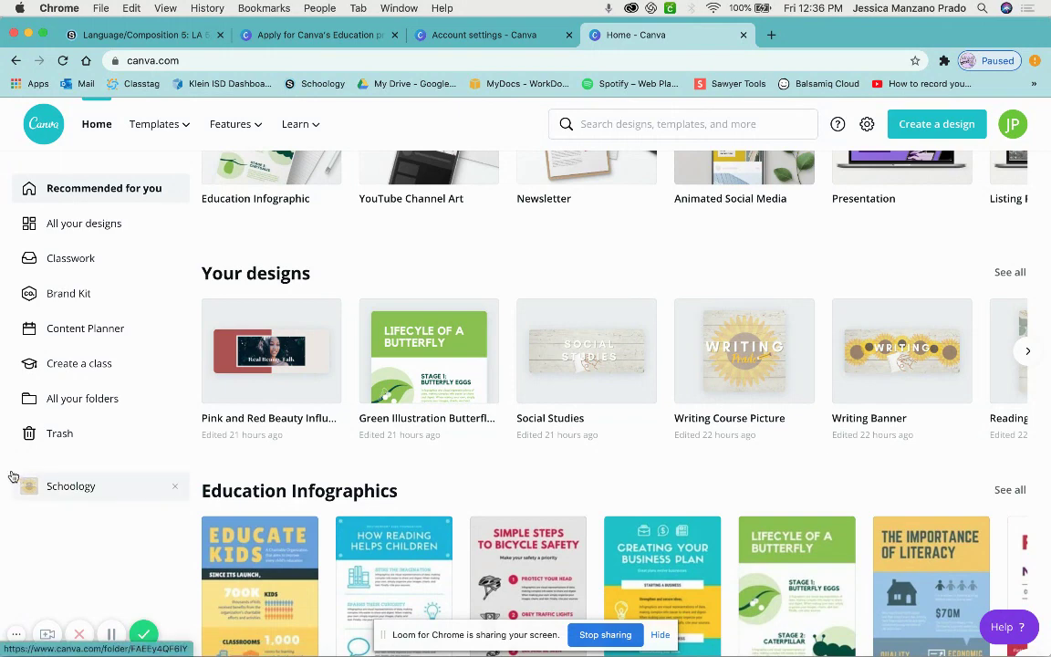
click(37, 485)
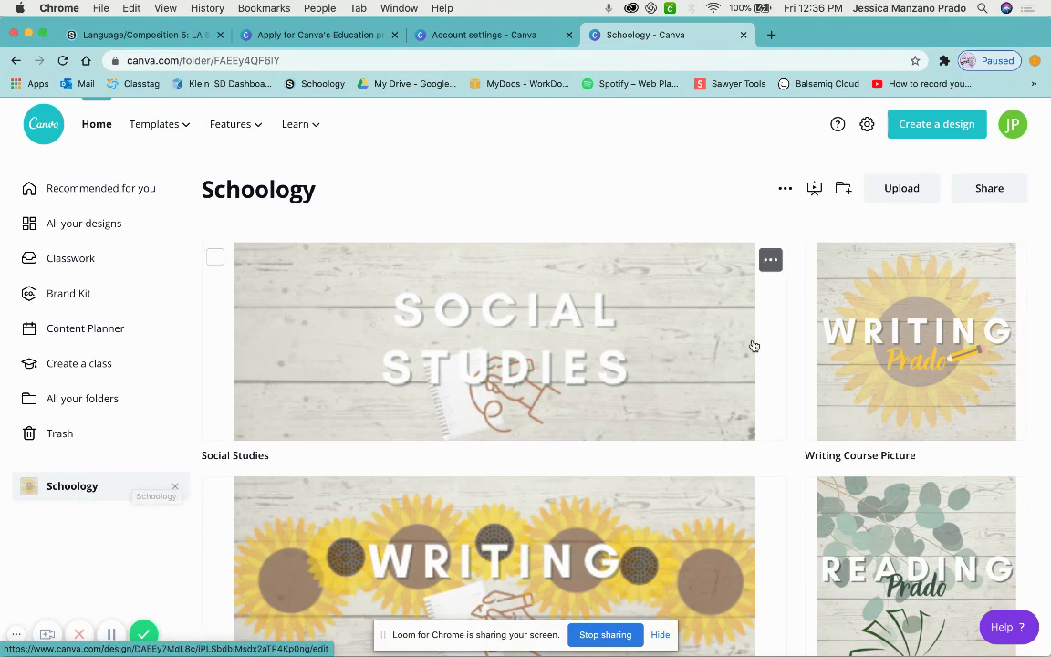
scroll(752, 345, down, 2)
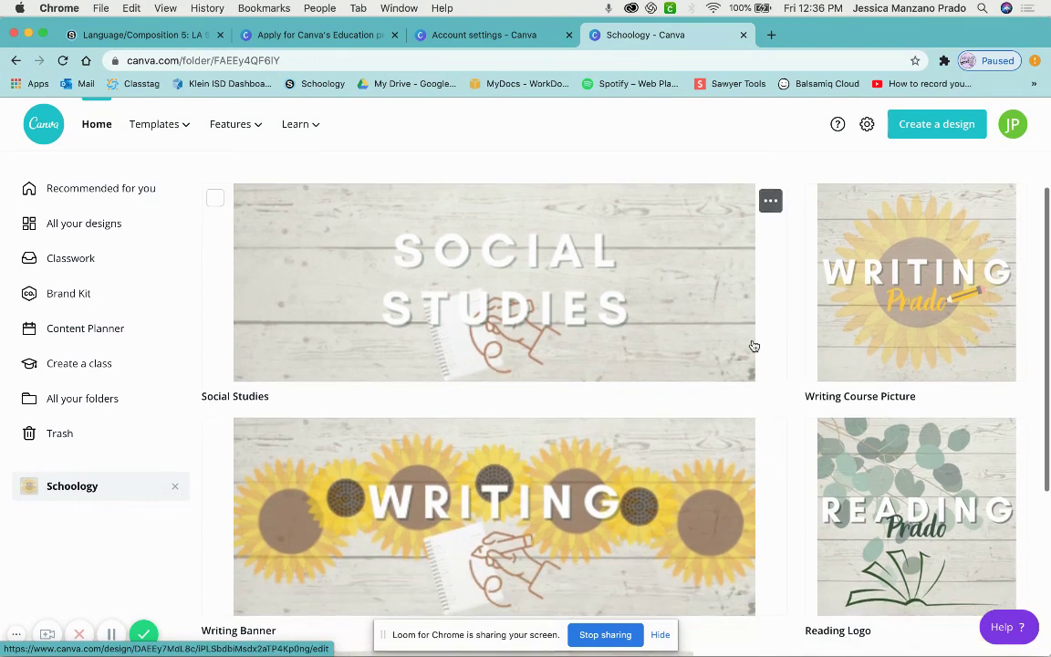
click(962, 261)
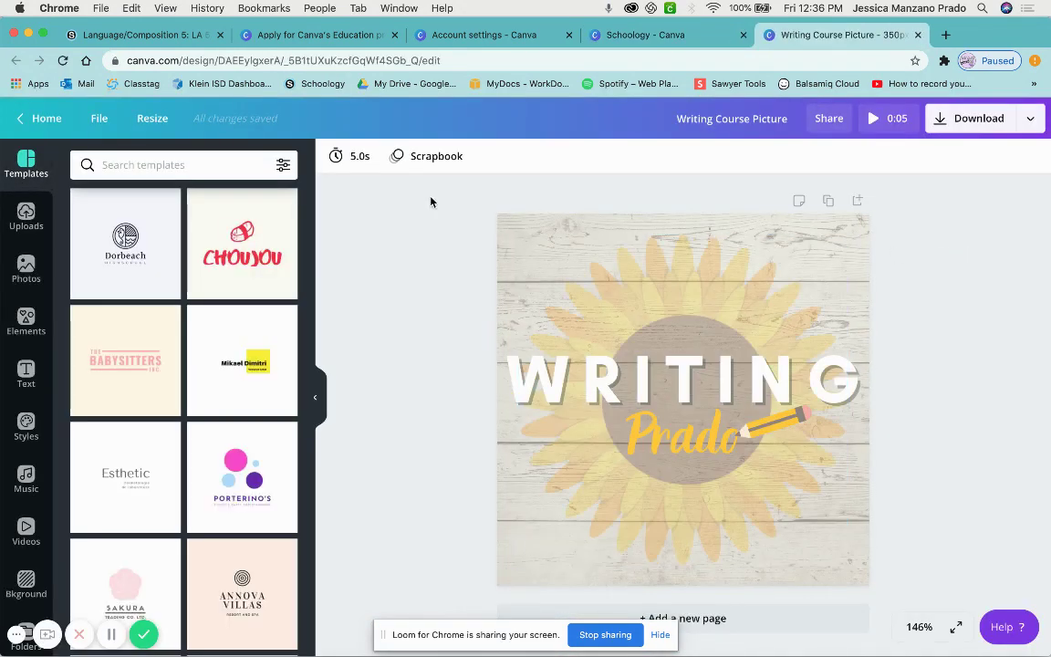
click(153, 119)
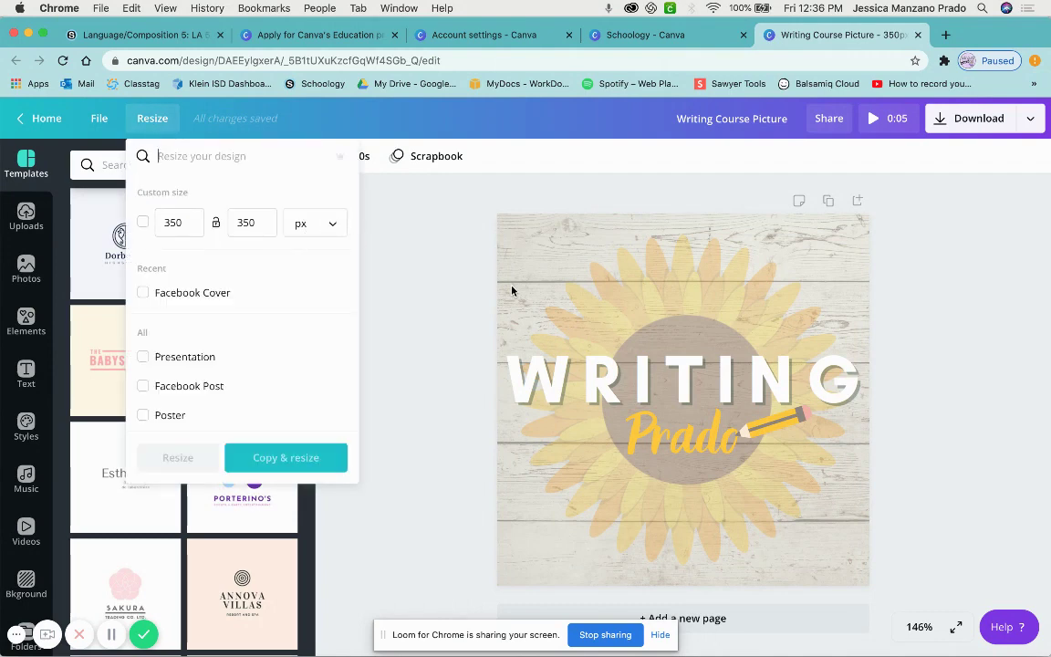
click(610, 398)
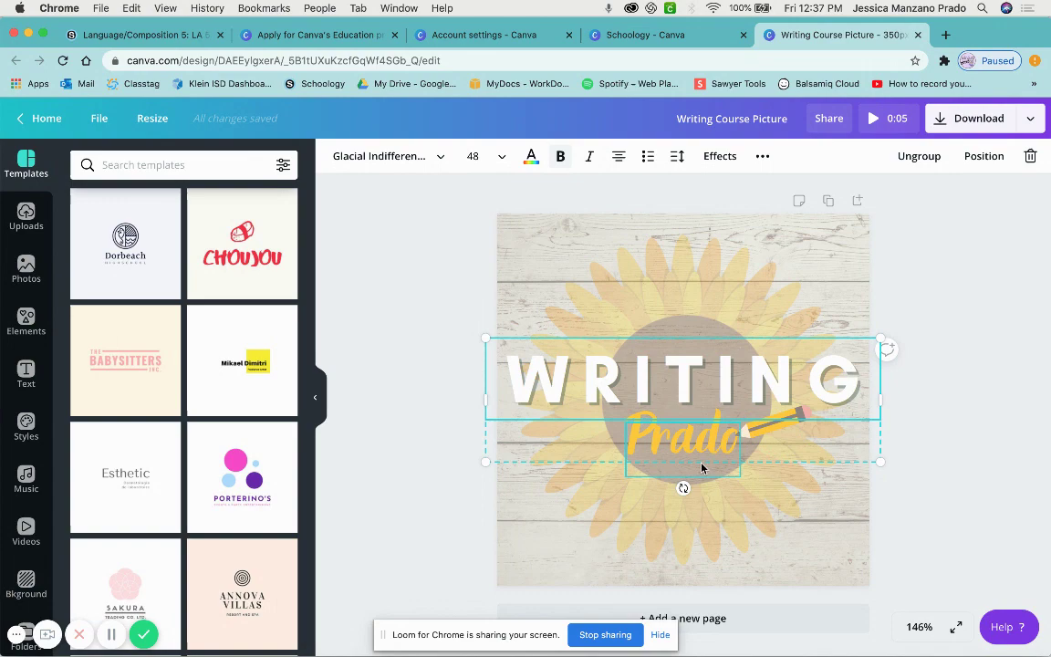
Review the Language/Composition 5 course banner and course list in Schoology, then return to Canva.
click(183, 34)
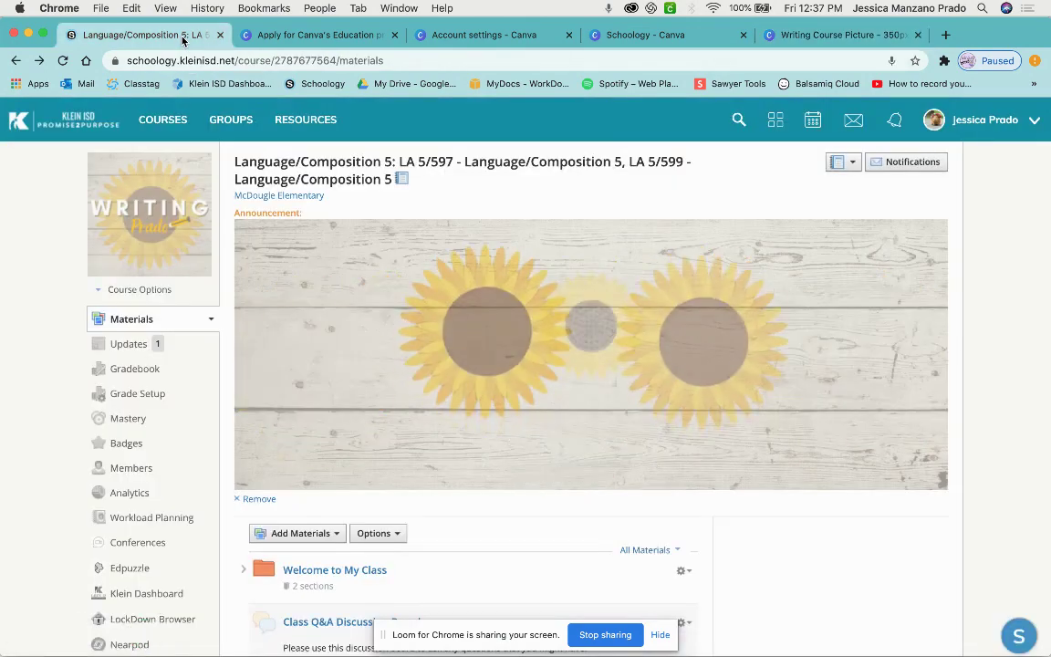
click(185, 129)
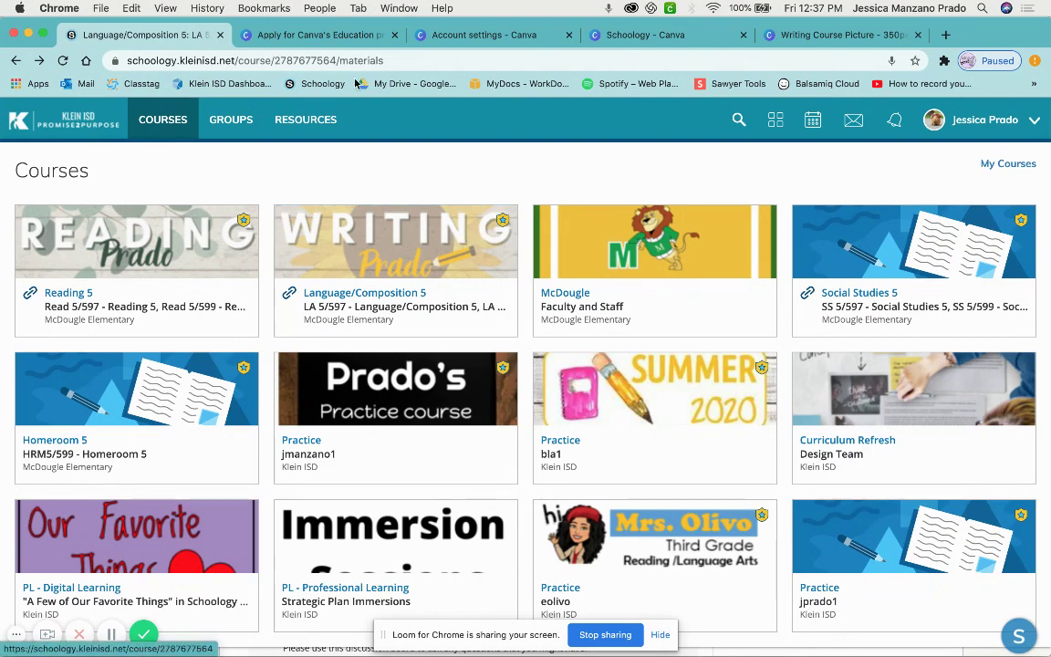
click(451, 34)
click(630, 35)
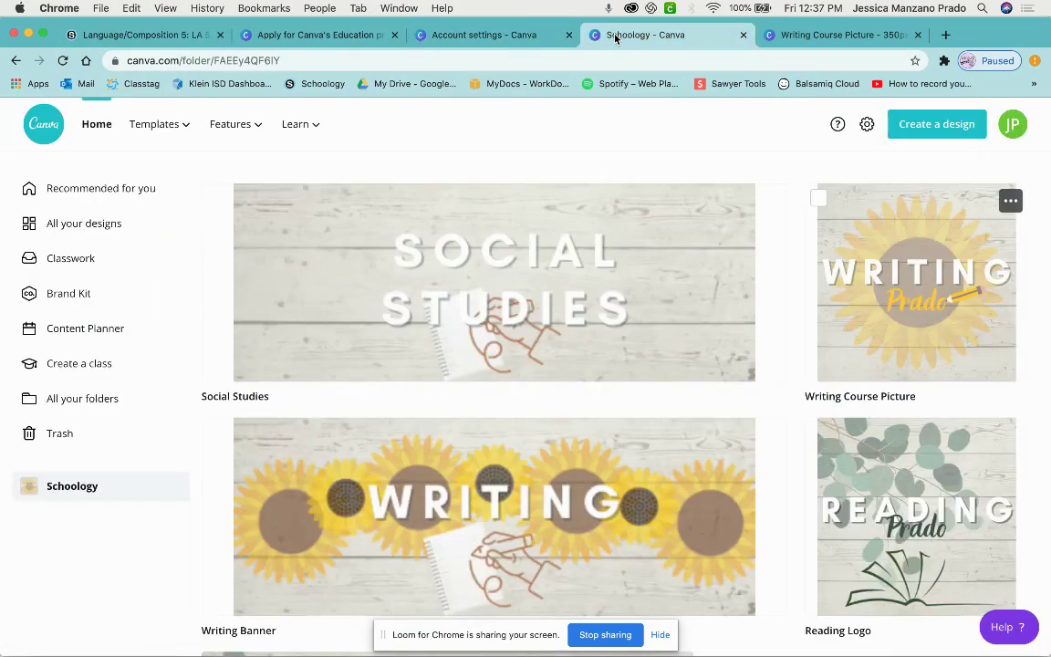
Back in the design, browse templates, uploaded images and stock photos in the side panel.
click(807, 37)
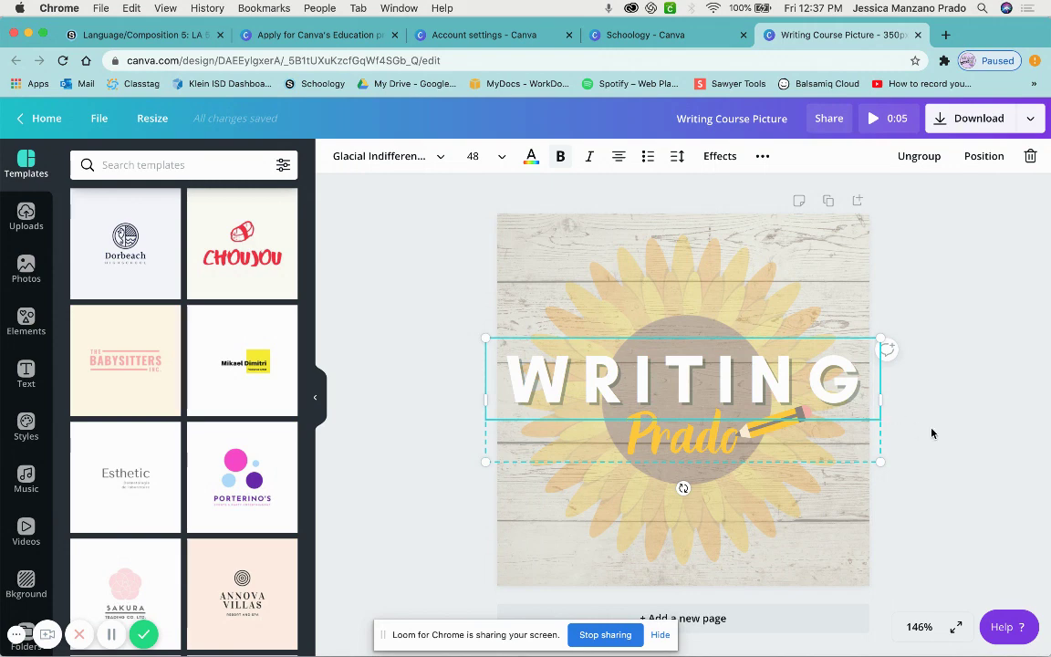
click(368, 265)
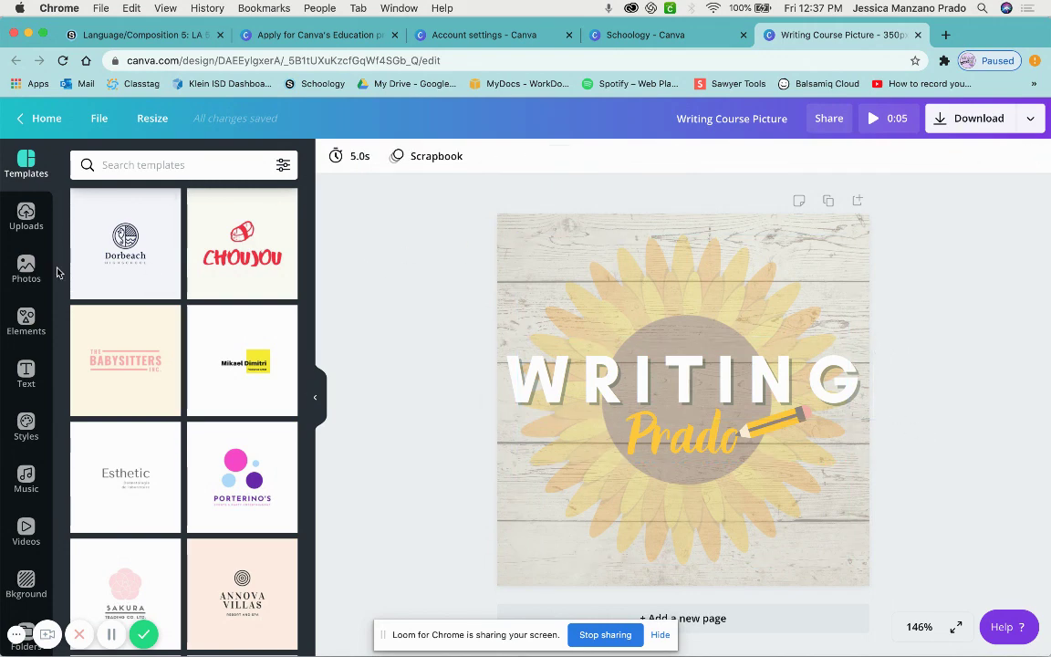
click(141, 166)
text(shi)
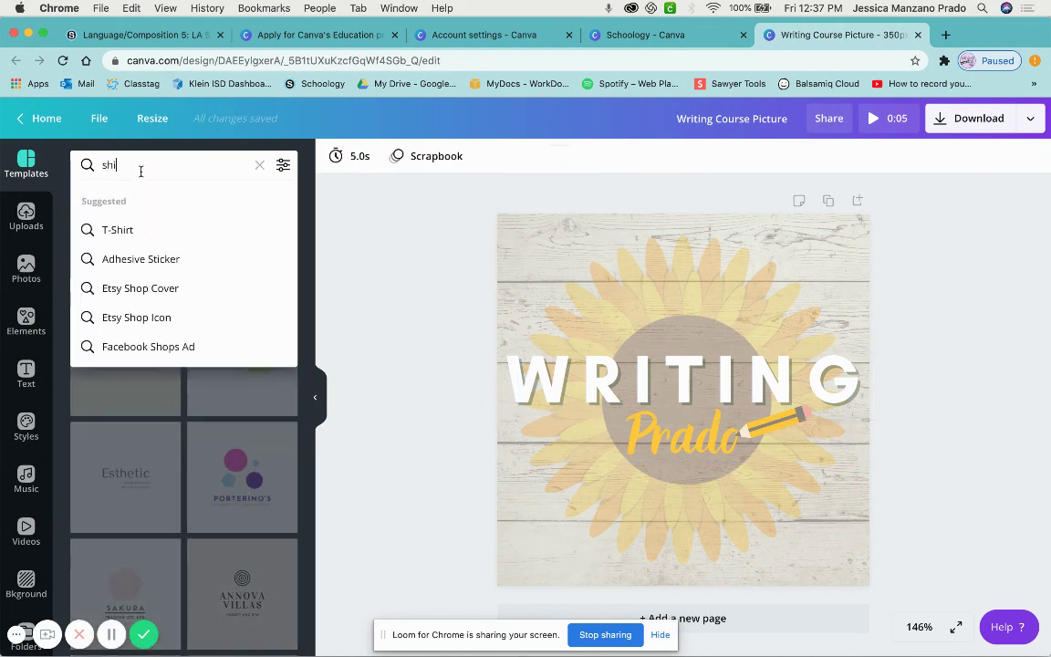
key(BackSpace)
text(op)
key(BackSpace)
key(BackSpace)
key(BackSpace)
key(BackSpace)
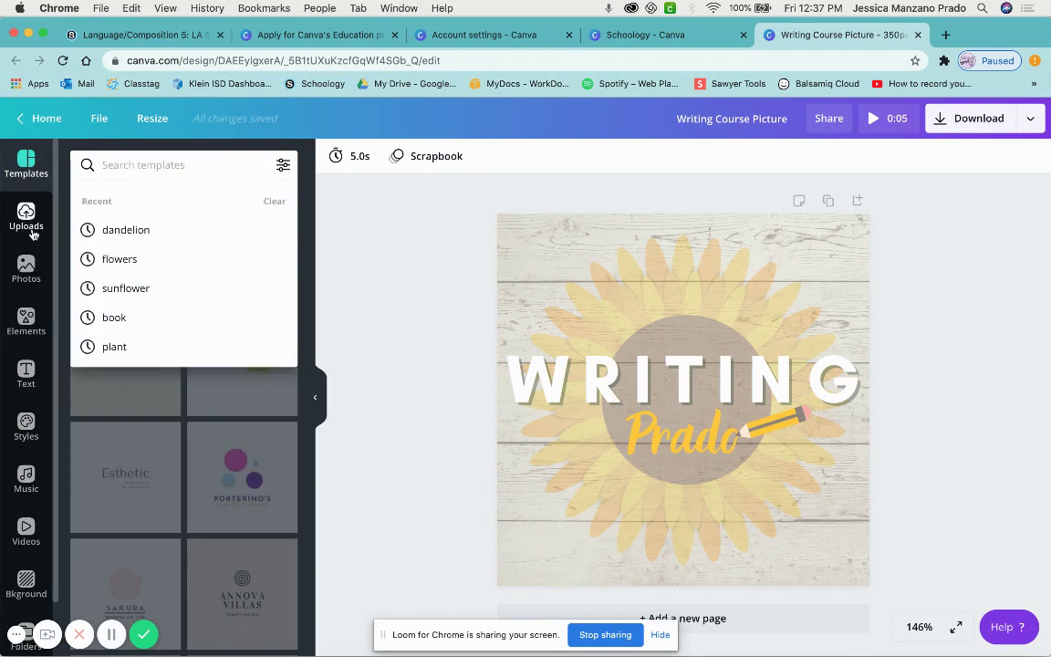
click(32, 234)
click(33, 276)
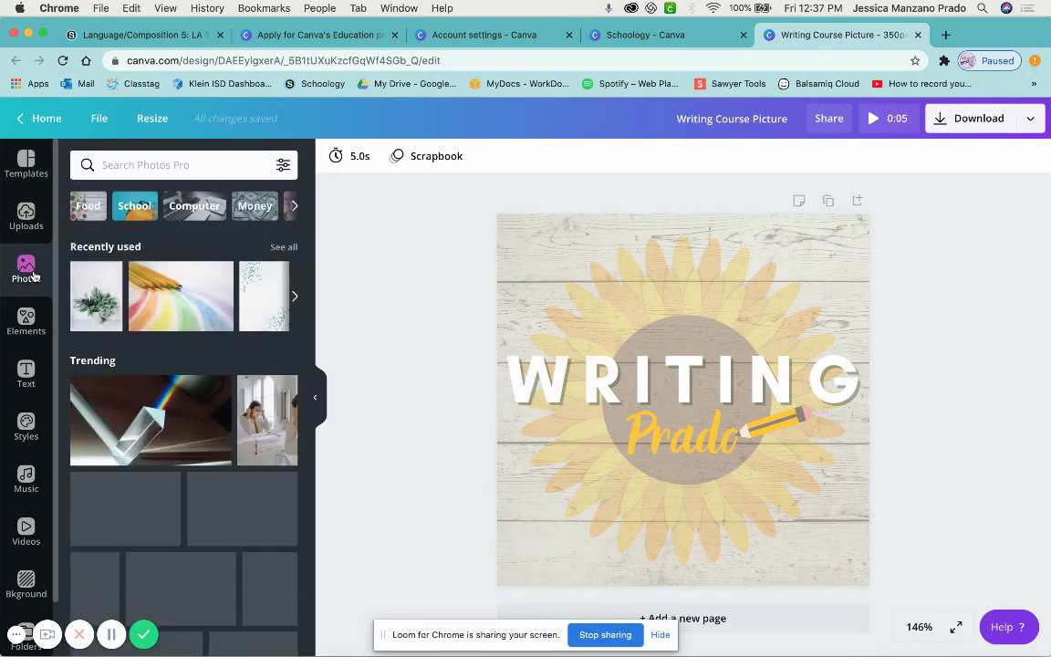
scroll(157, 301, down, 1)
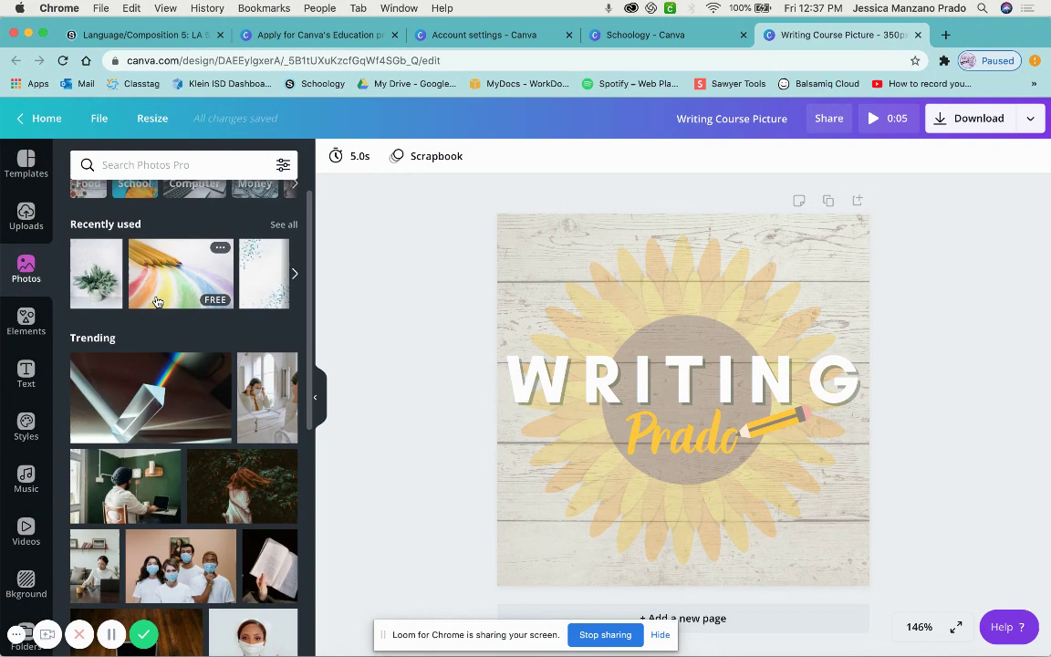
click(27, 322)
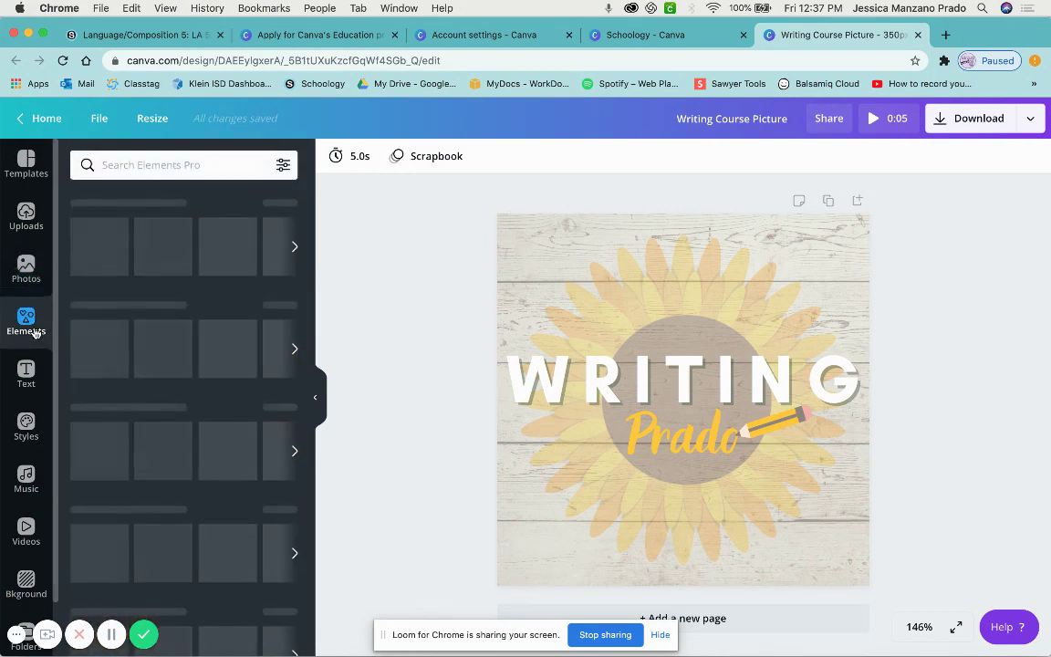
Search Elements for 'sunflower' and scroll through the results.
click(210, 166)
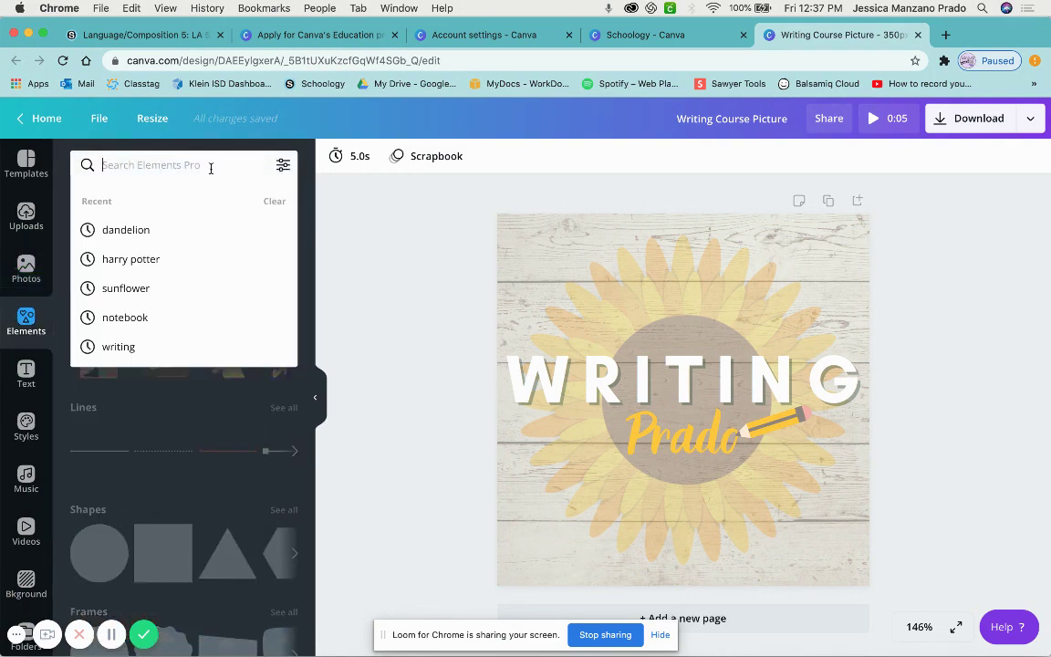
text(sunflowe)
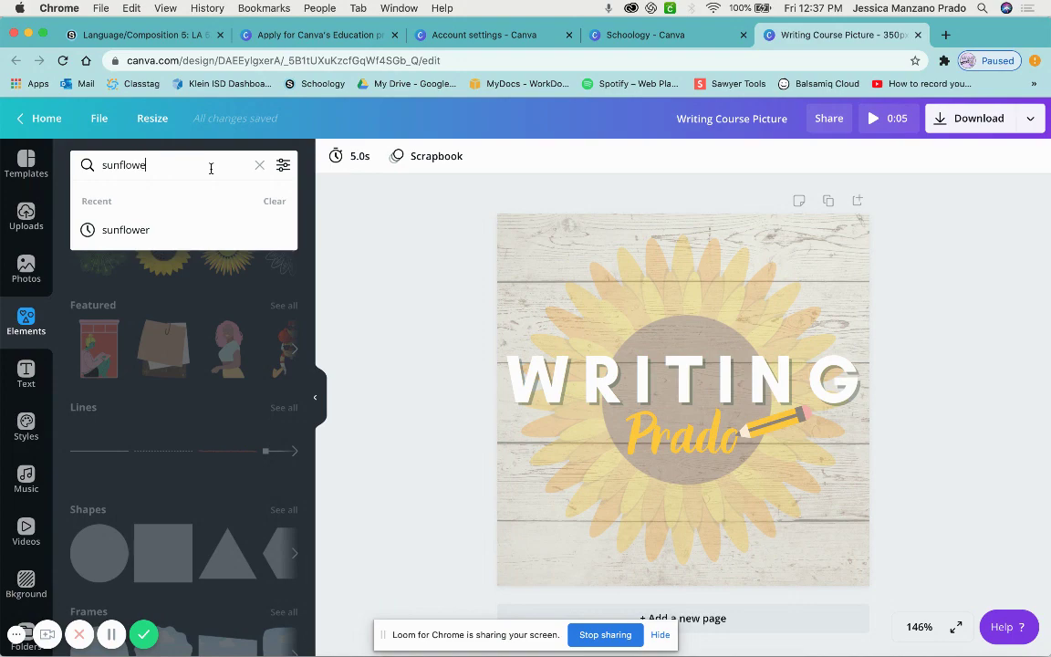
click(167, 234)
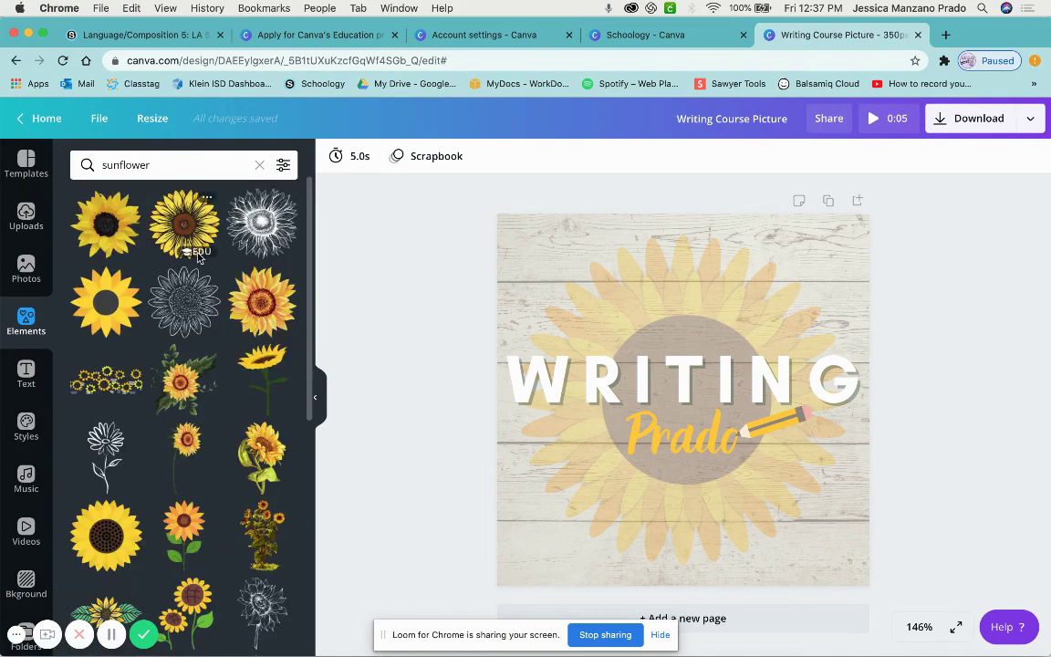
mouse_move(206, 264)
scroll(206, 265, up, 5)
scroll(177, 240, down, 5)
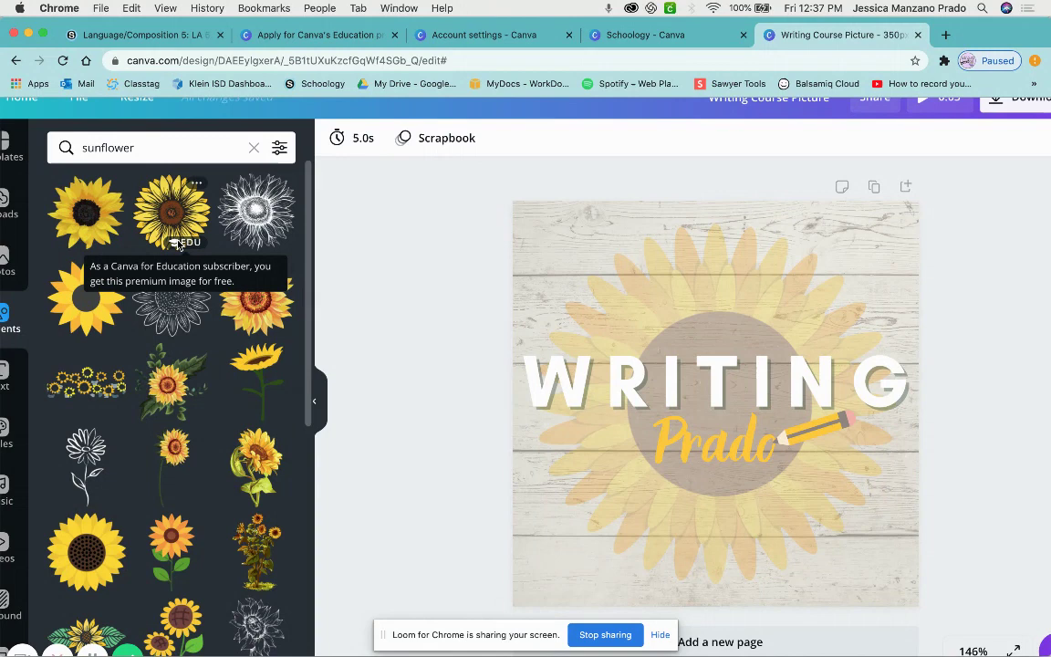
scroll(179, 244, down, 5)
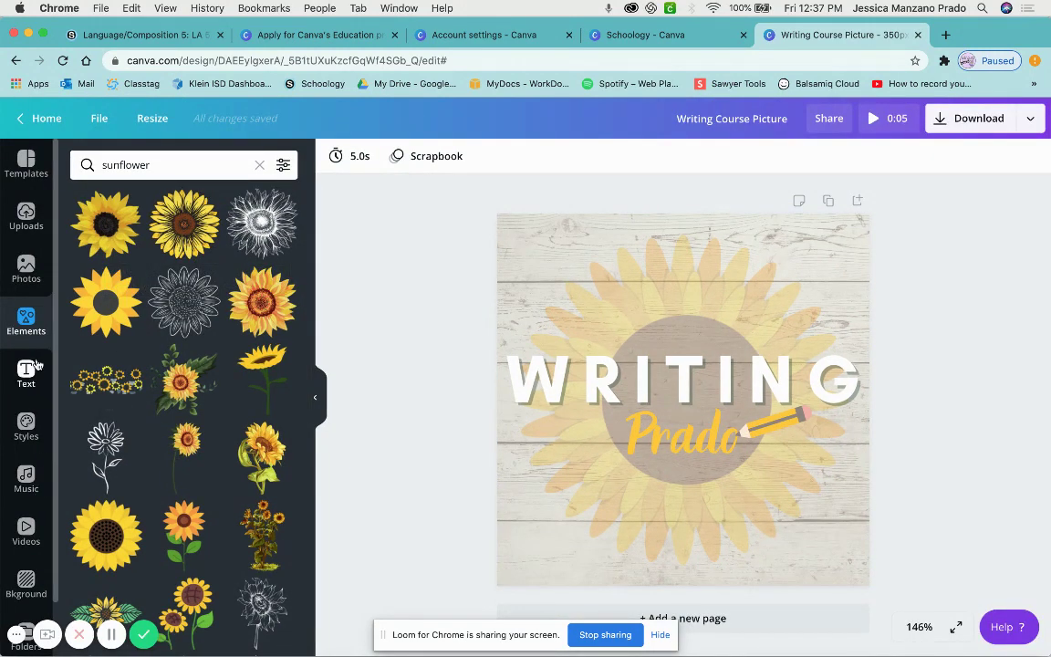
scroll(27, 547, down, 1)
Browse the Videos, Music and Styles libraries in the sidebar.
click(25, 504)
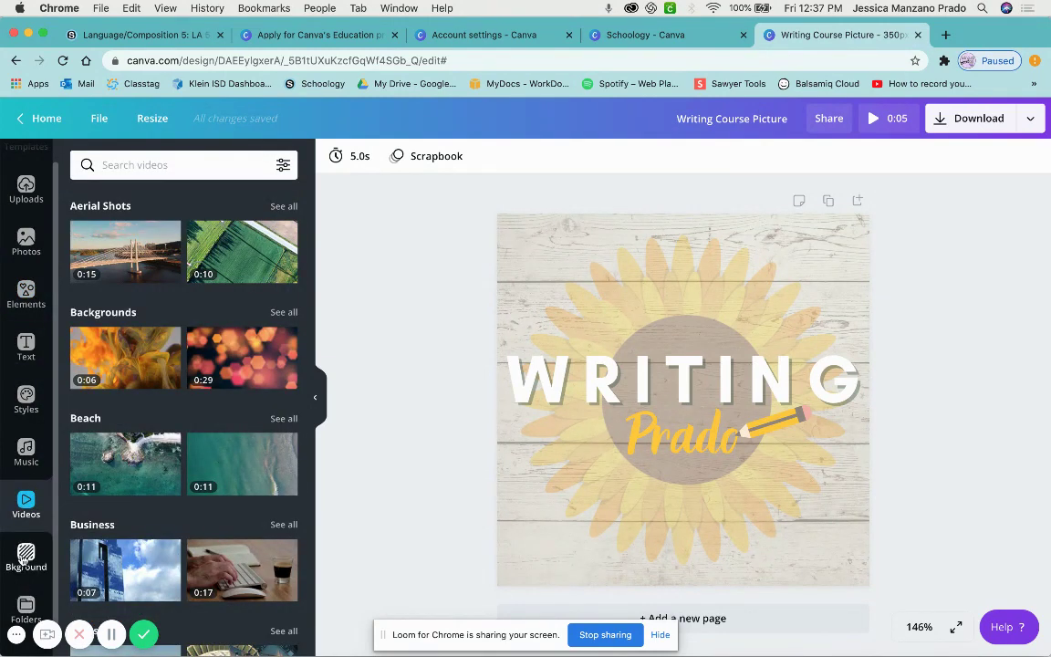
click(27, 472)
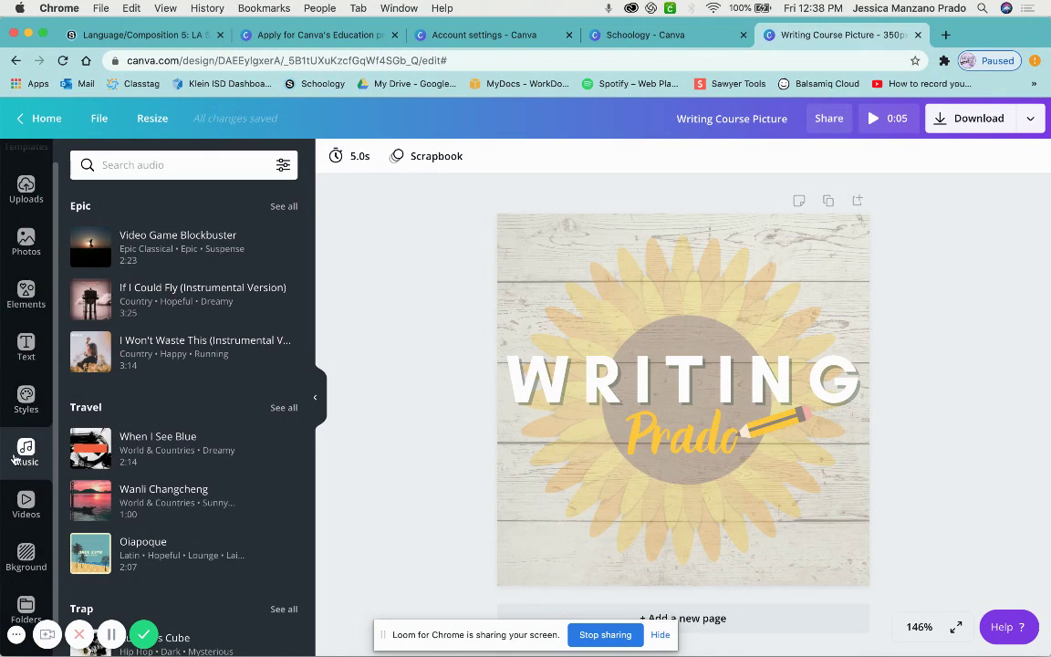
click(26, 401)
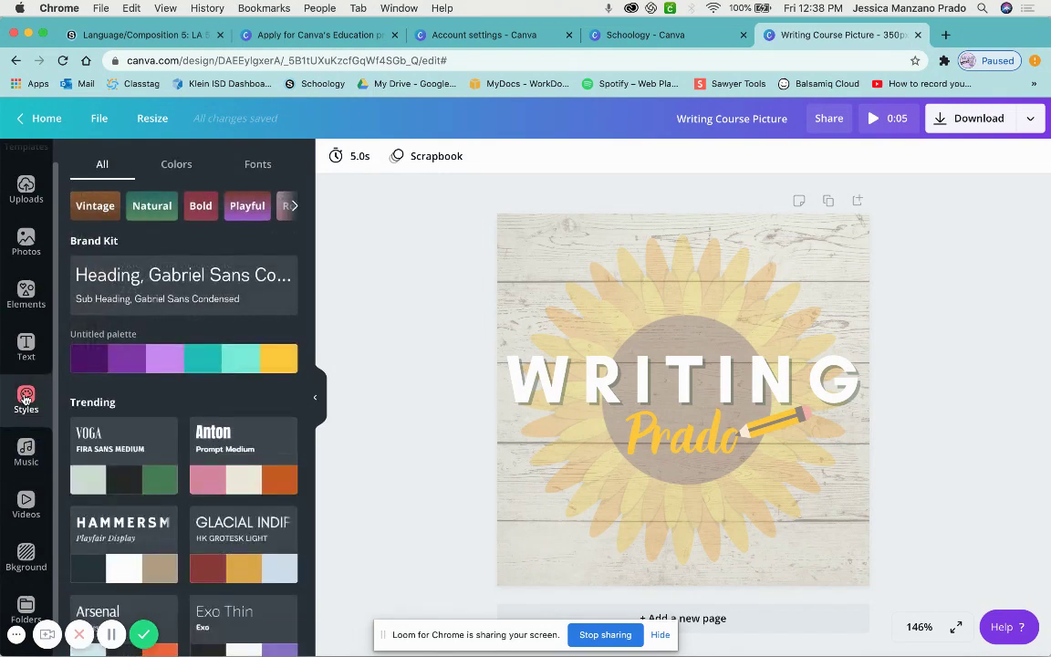
scroll(216, 412, down, 1)
scroll(217, 412, down, 5)
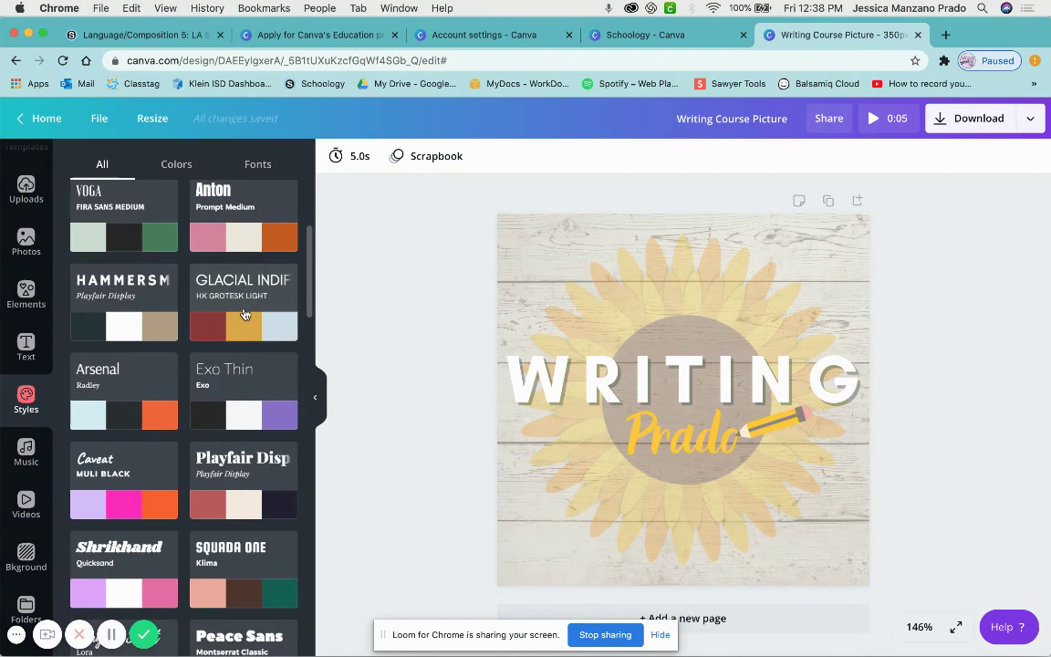
scroll(244, 314, down, 4)
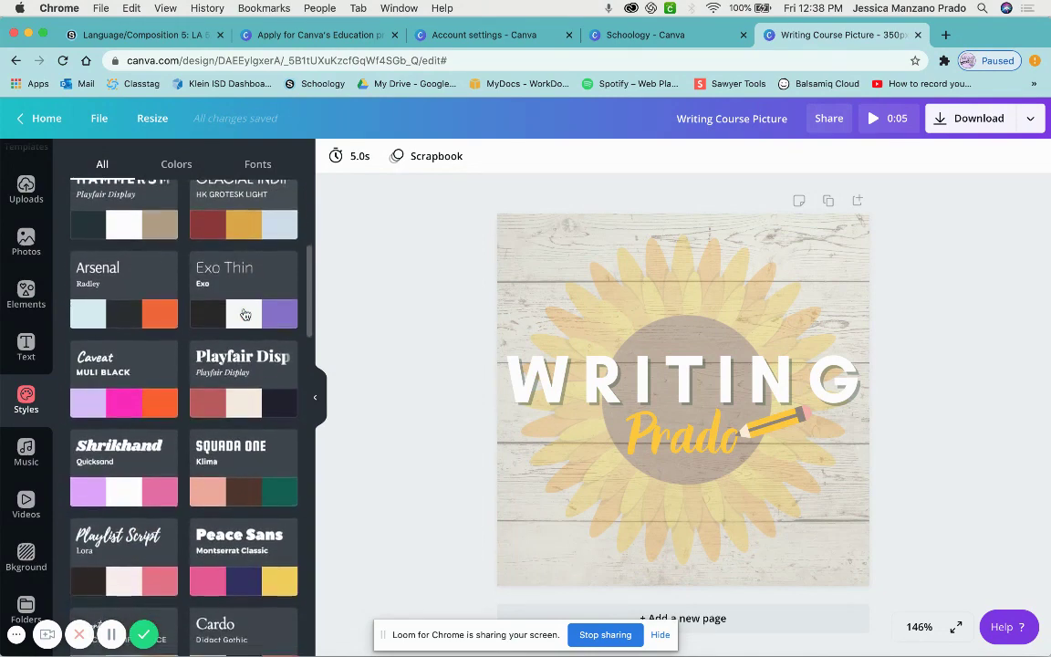
scroll(33, 521, down, 1)
Open Backgrounds, start a background search, then clear it and scroll the library.
click(26, 529)
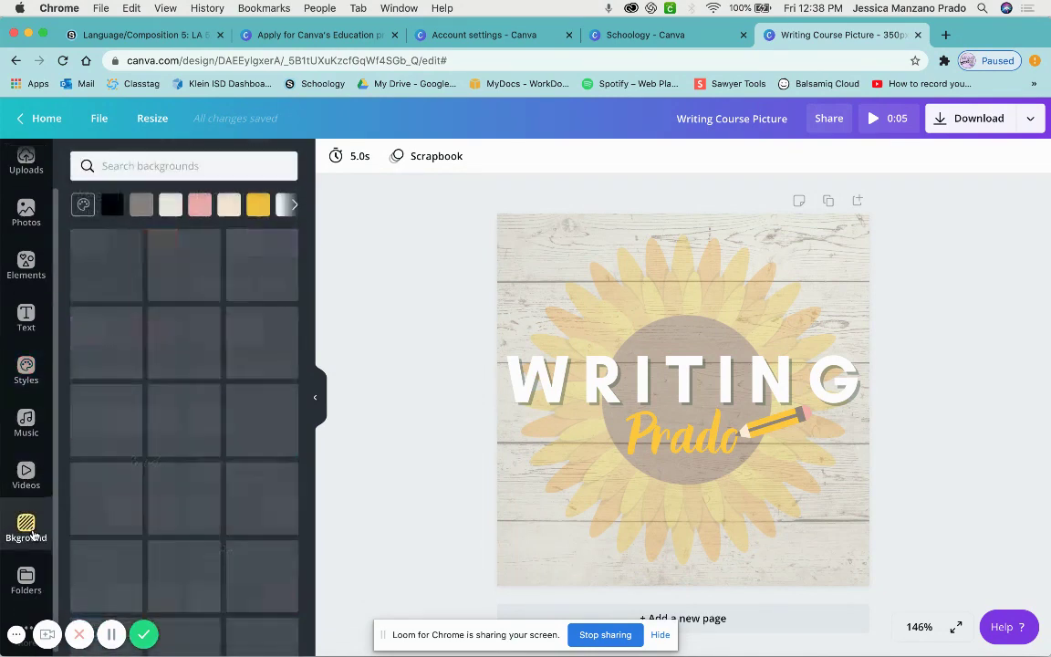
click(163, 164)
text(shi)
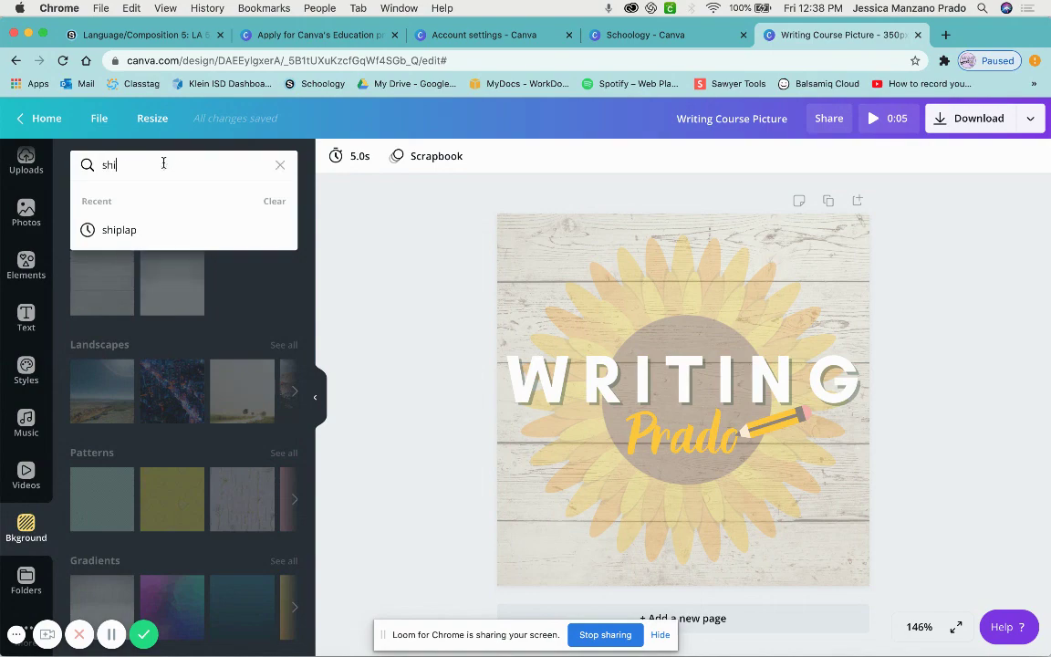
key(BackSpace)
key(BackSpace)
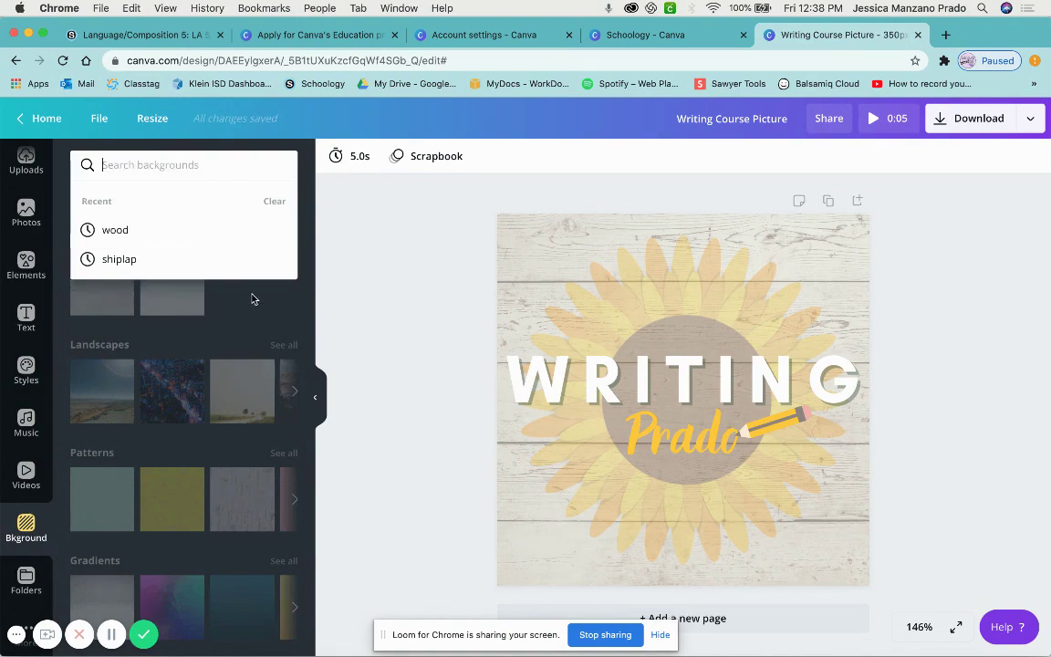
click(254, 299)
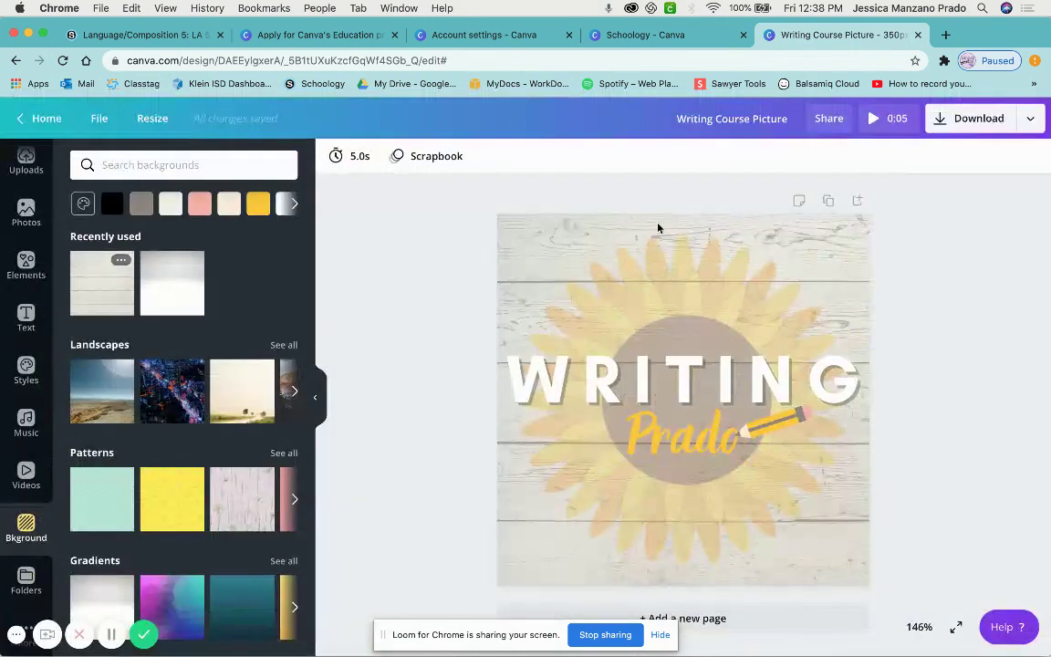
scroll(234, 429, down, 2)
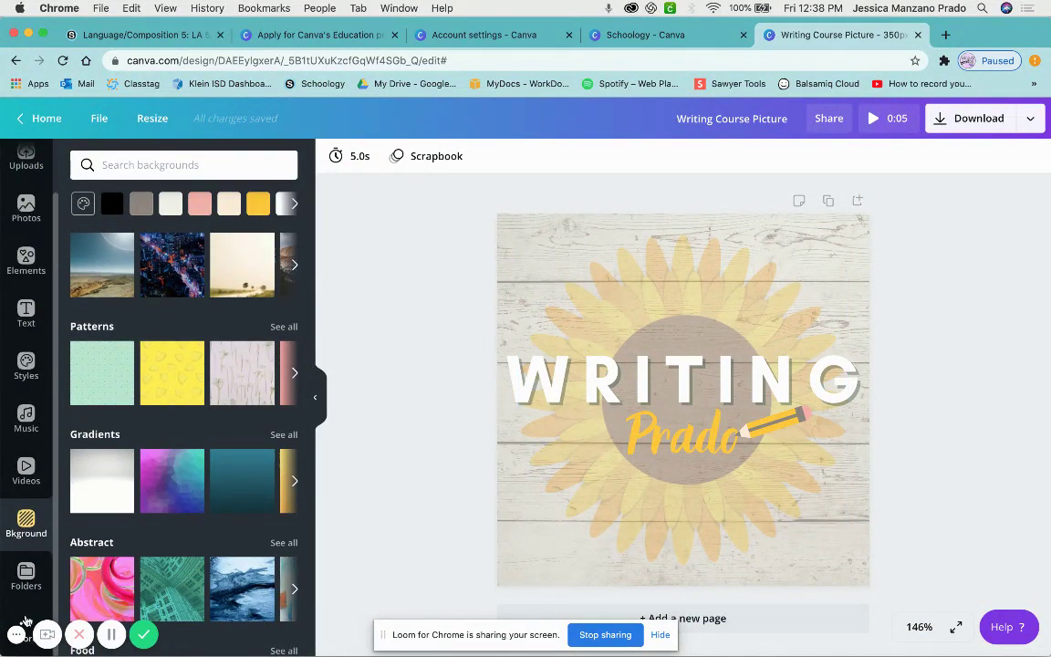
Scroll through the Apps list, including Pexels, Pixabay, YouTube and Google Drive.
click(26, 623)
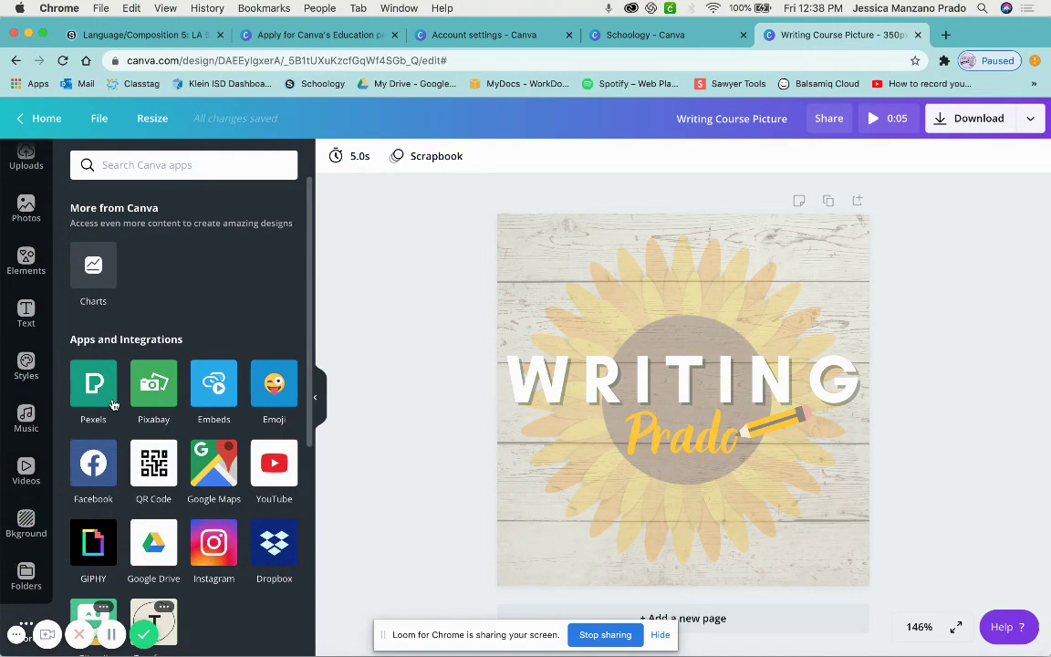
scroll(275, 399, down, 1)
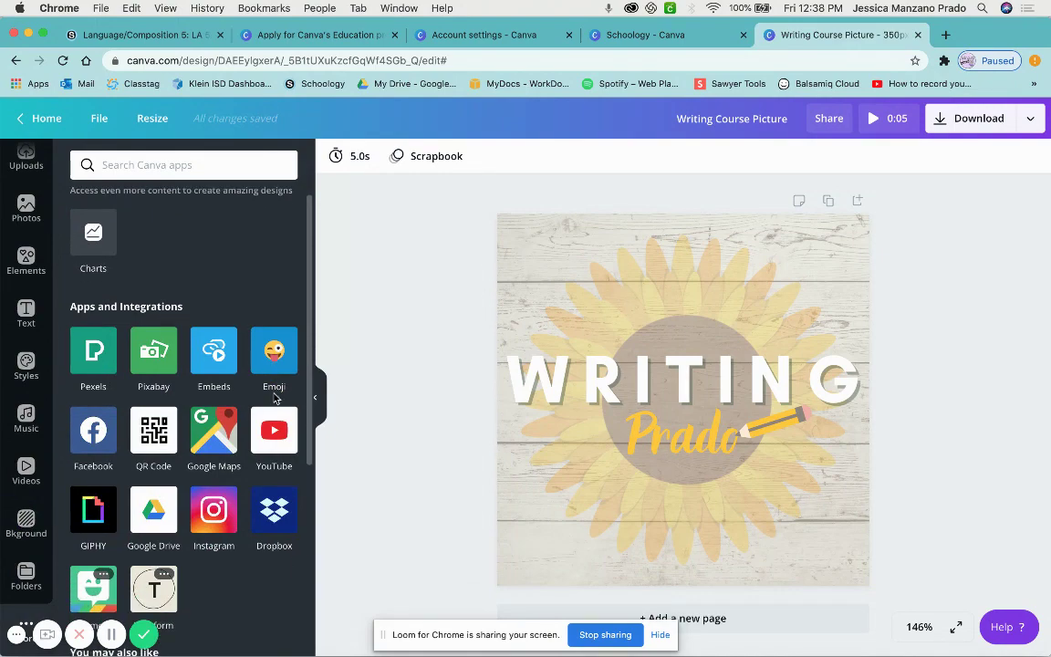
scroll(106, 536, down, 2)
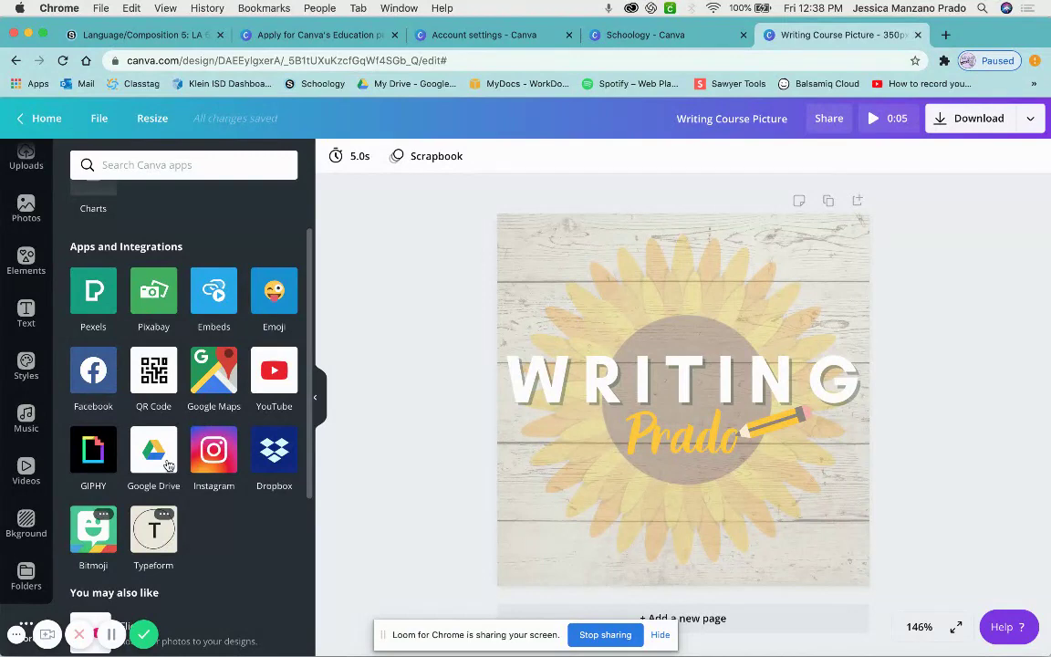
scroll(168, 466, down, 1)
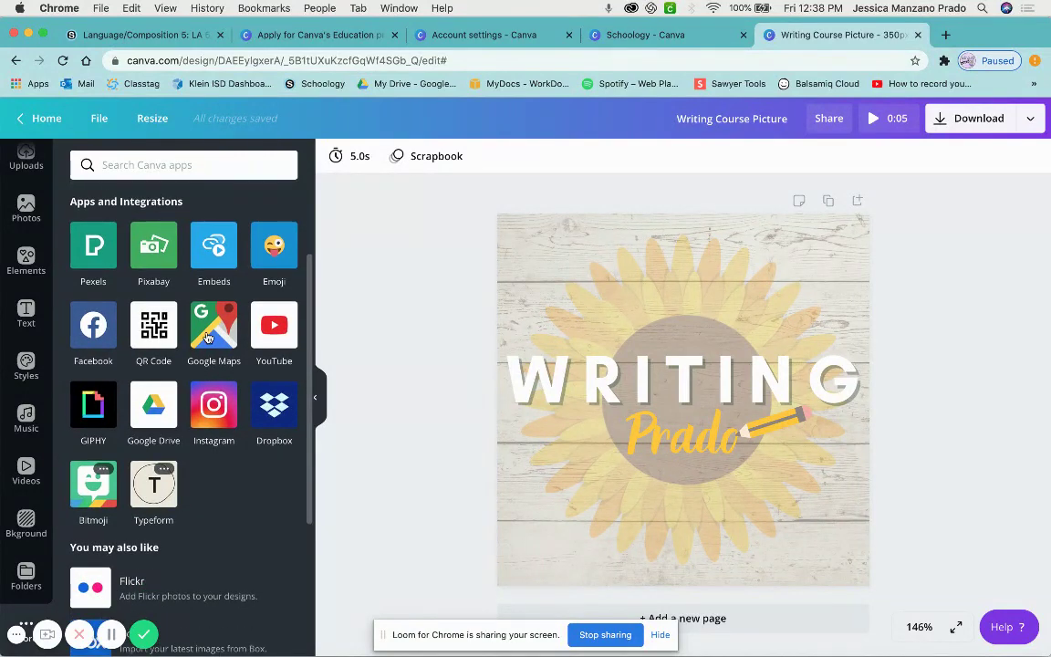
scroll(153, 345, up, 3)
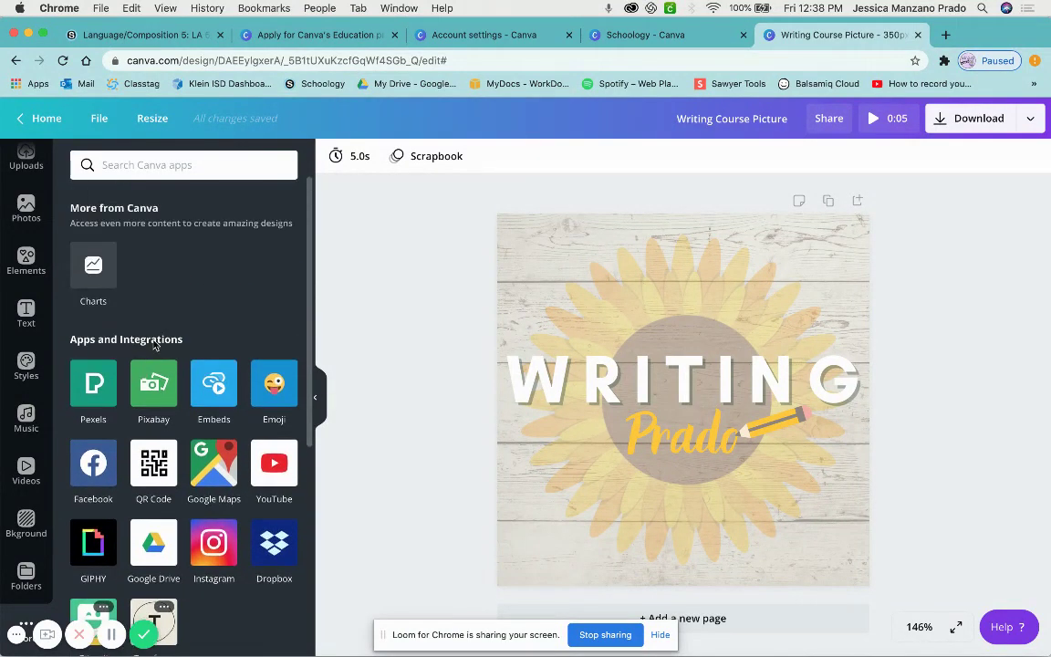
scroll(25, 393, up, 1)
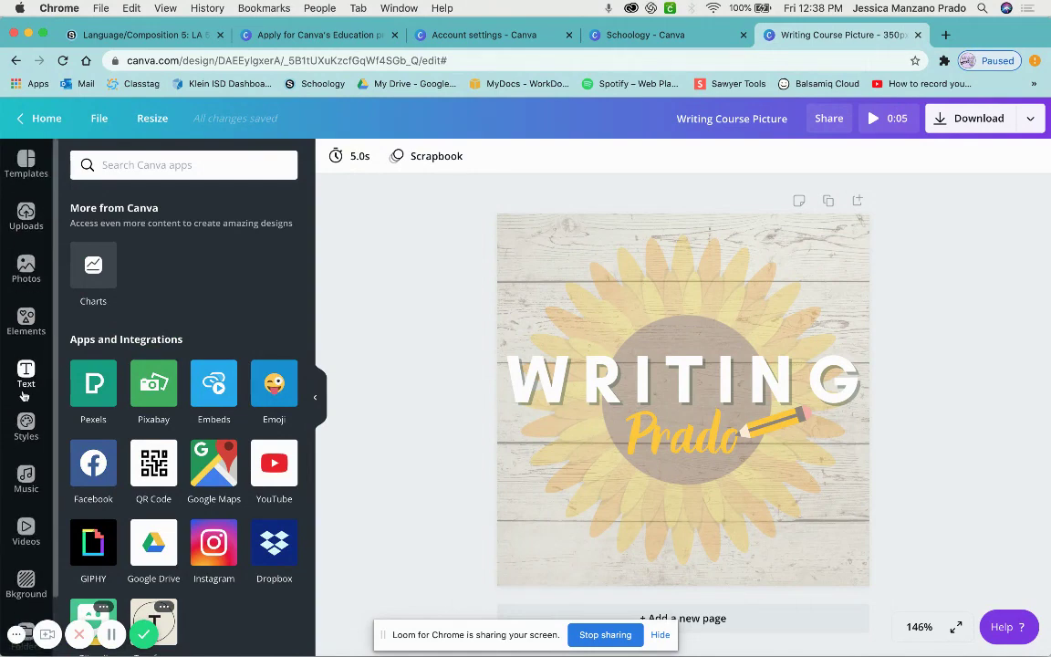
Select the sunflower image and set its transparency to 44.
click(29, 328)
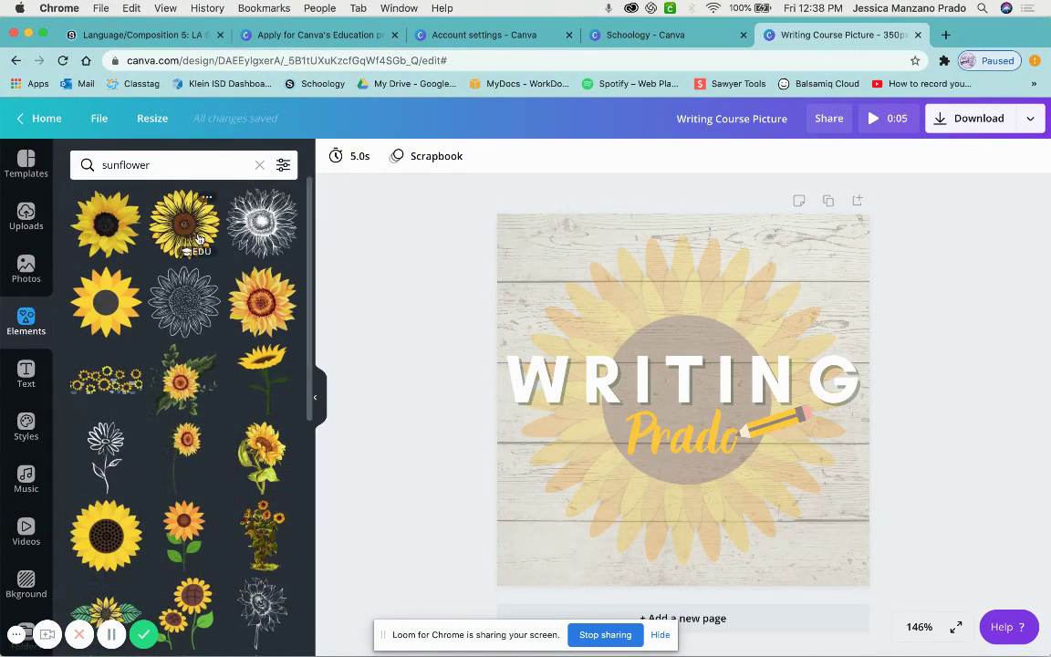
click(609, 295)
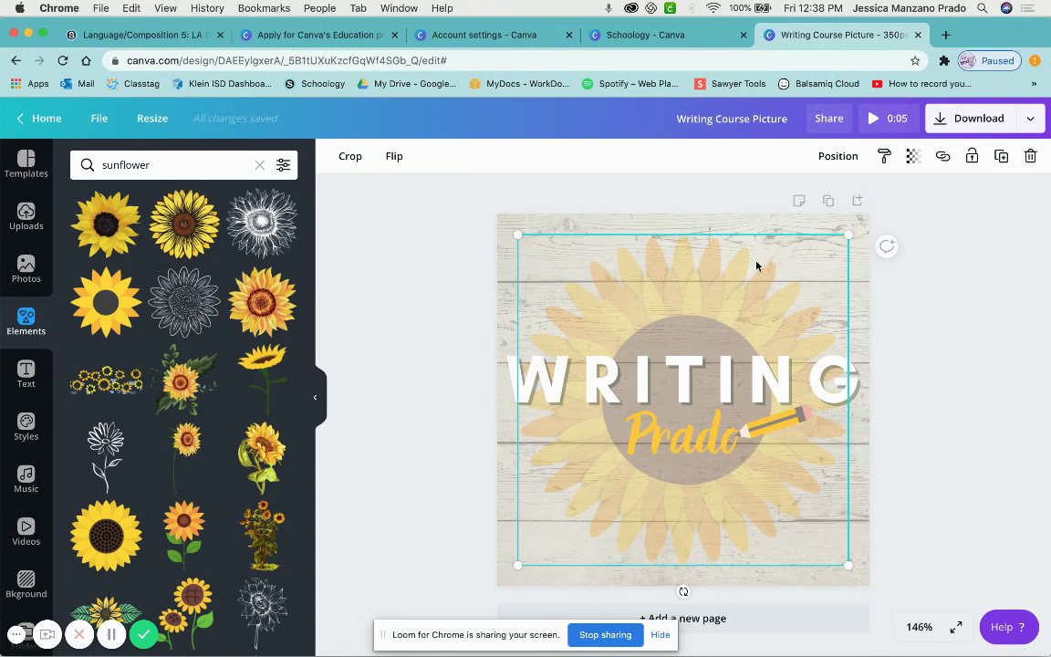
click(738, 222)
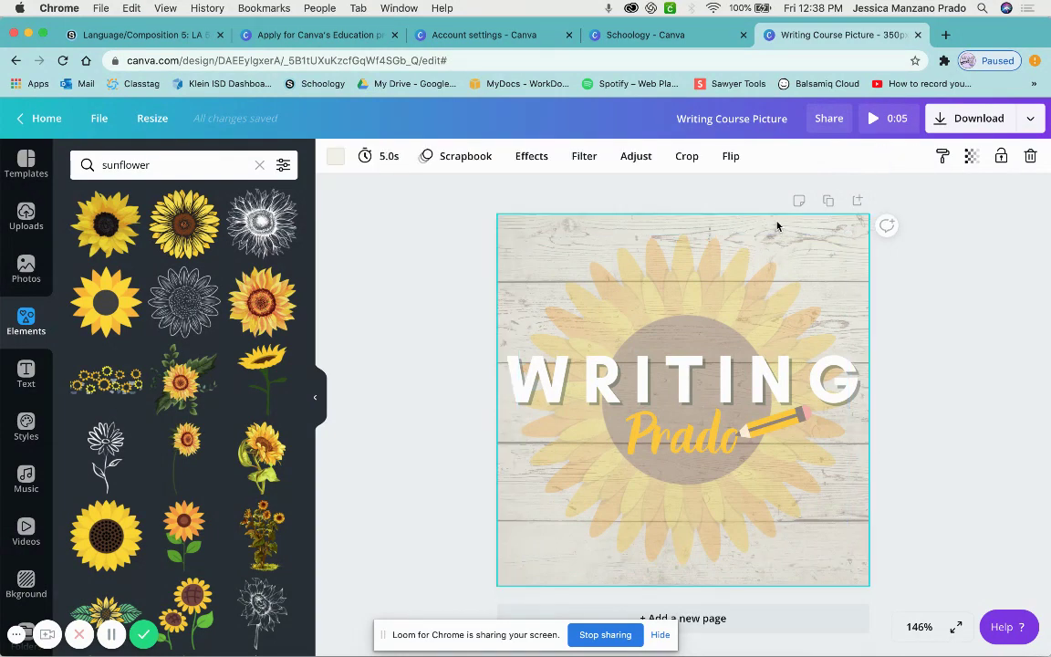
click(692, 268)
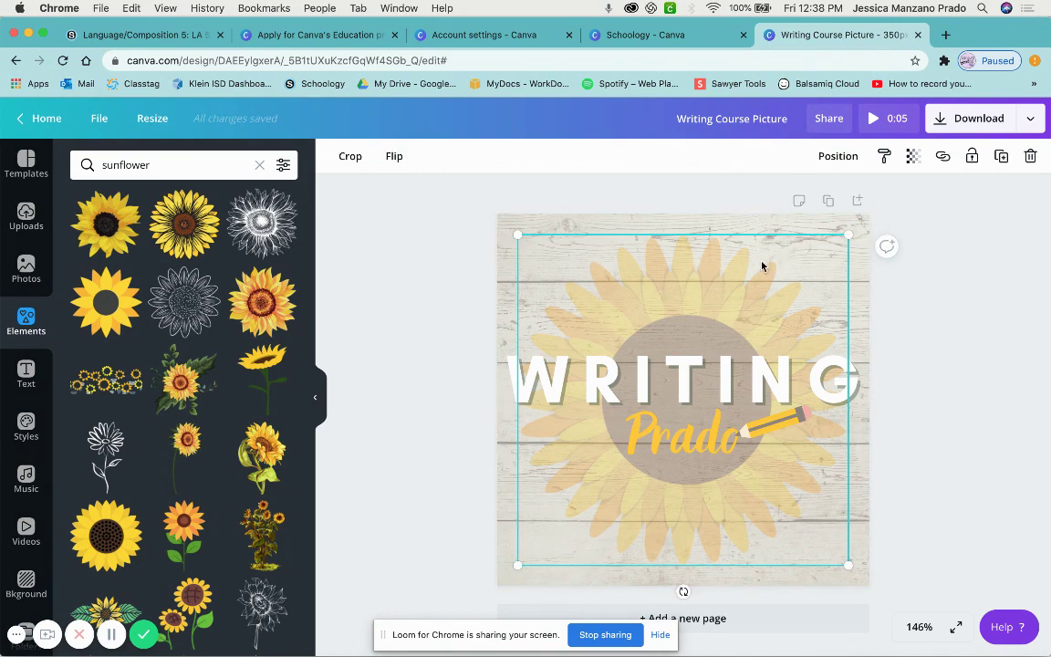
click(912, 156)
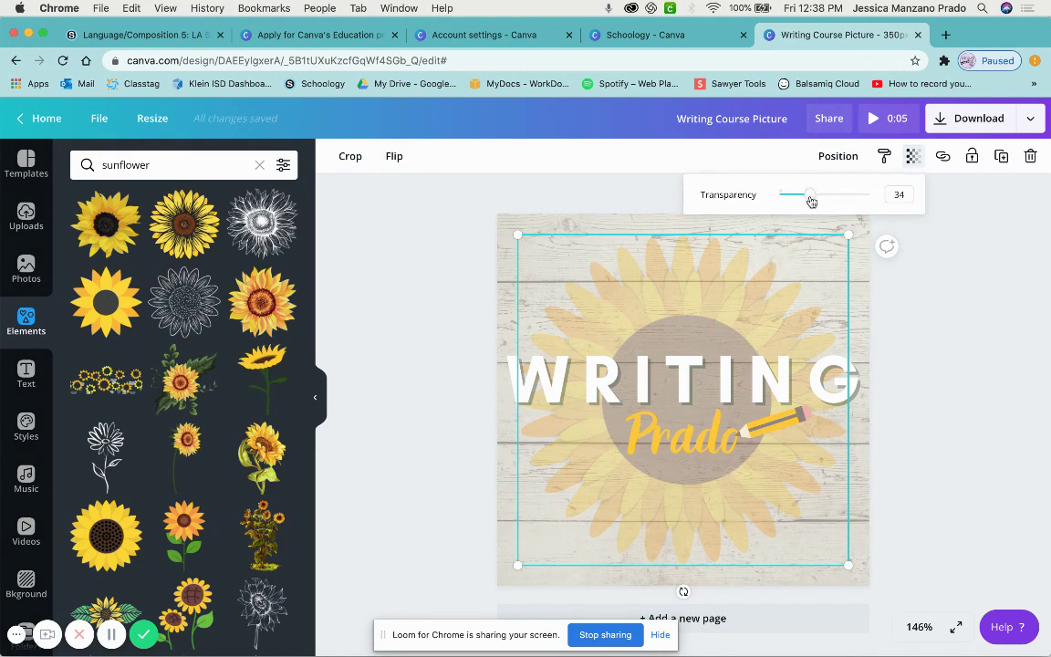
drag(809, 200, 885, 200)
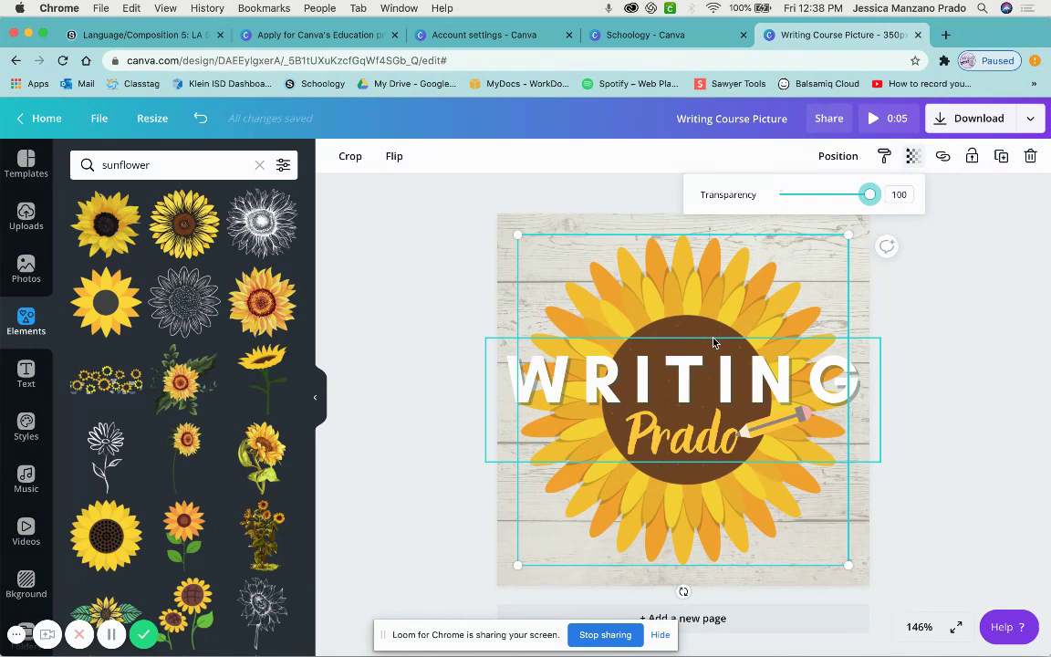
drag(870, 200, 820, 195)
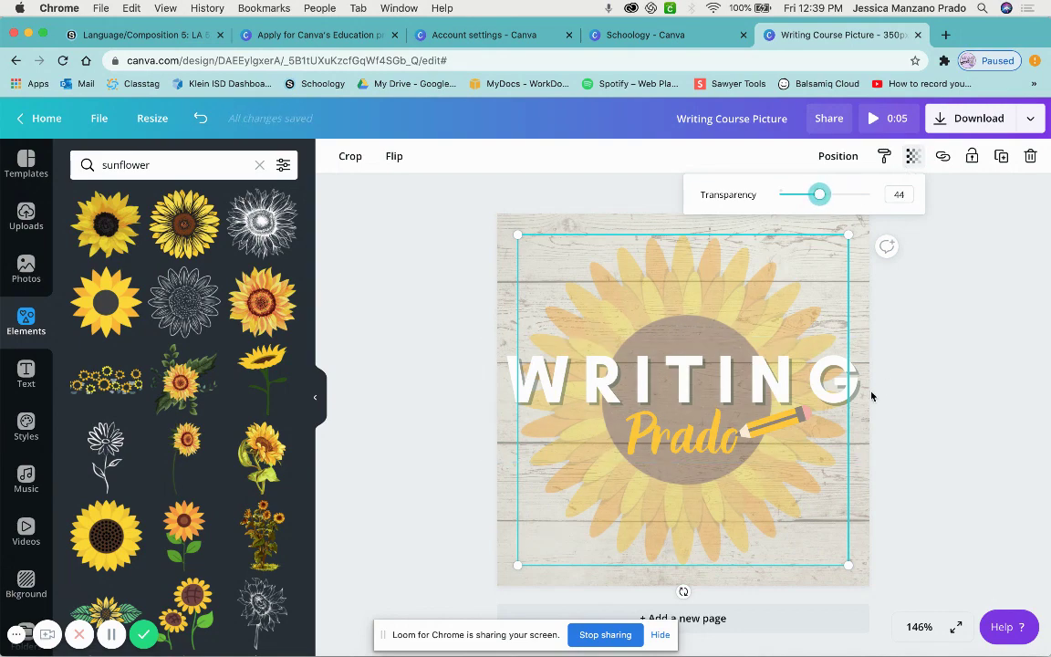
click(901, 363)
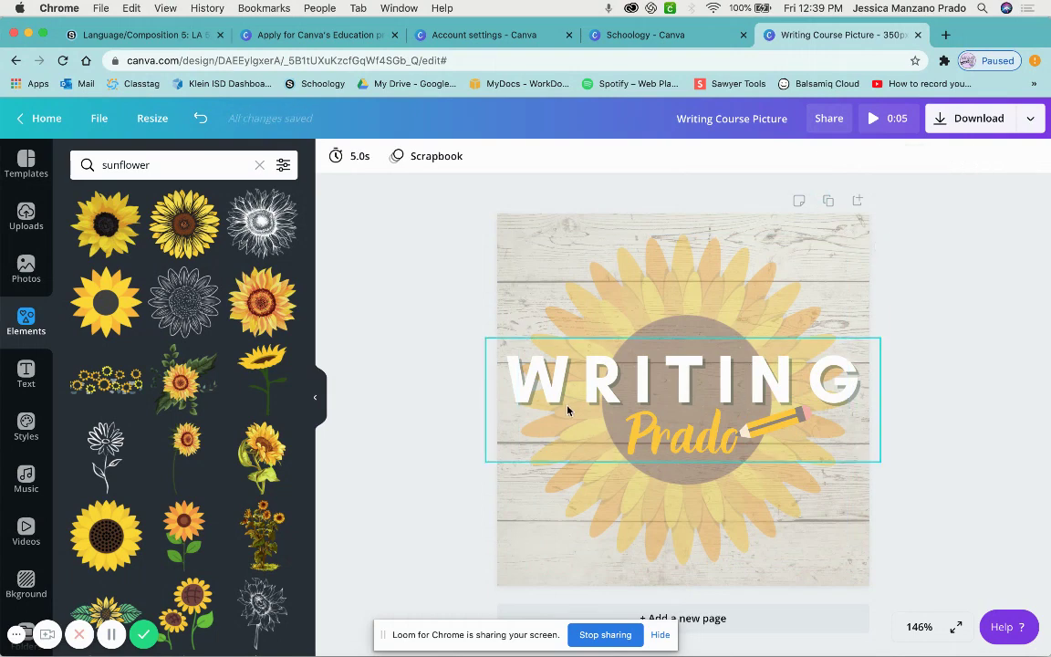
Try Lift, Splice, Echo, Hollow, Glitch and Neon effects on WRITING, settling on Shadow.
click(605, 391)
double_click(604, 391)
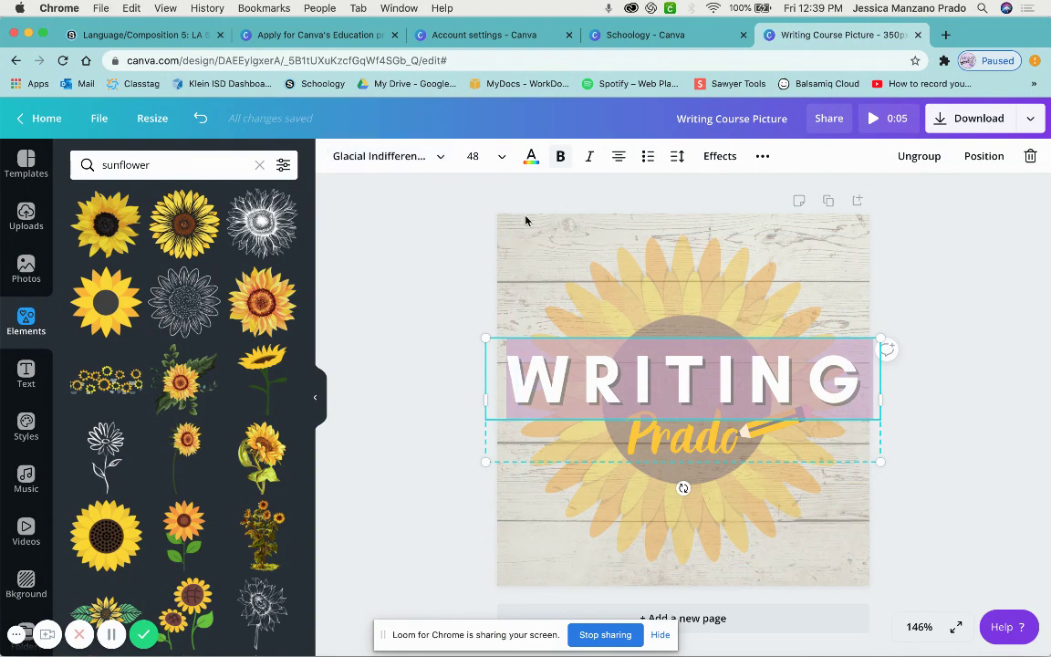
click(728, 165)
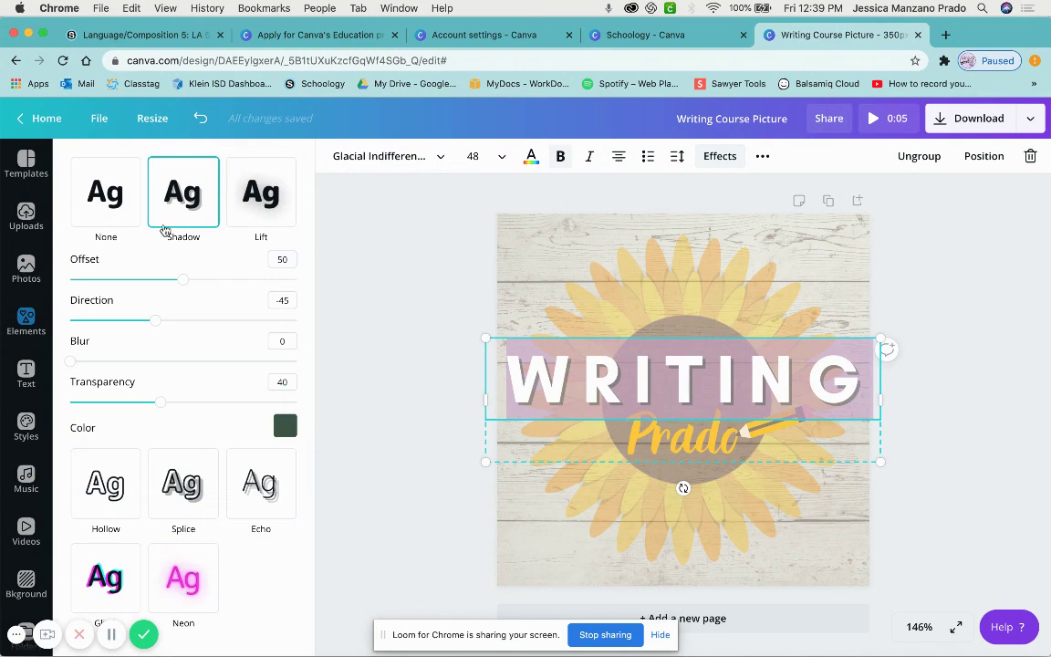
click(126, 224)
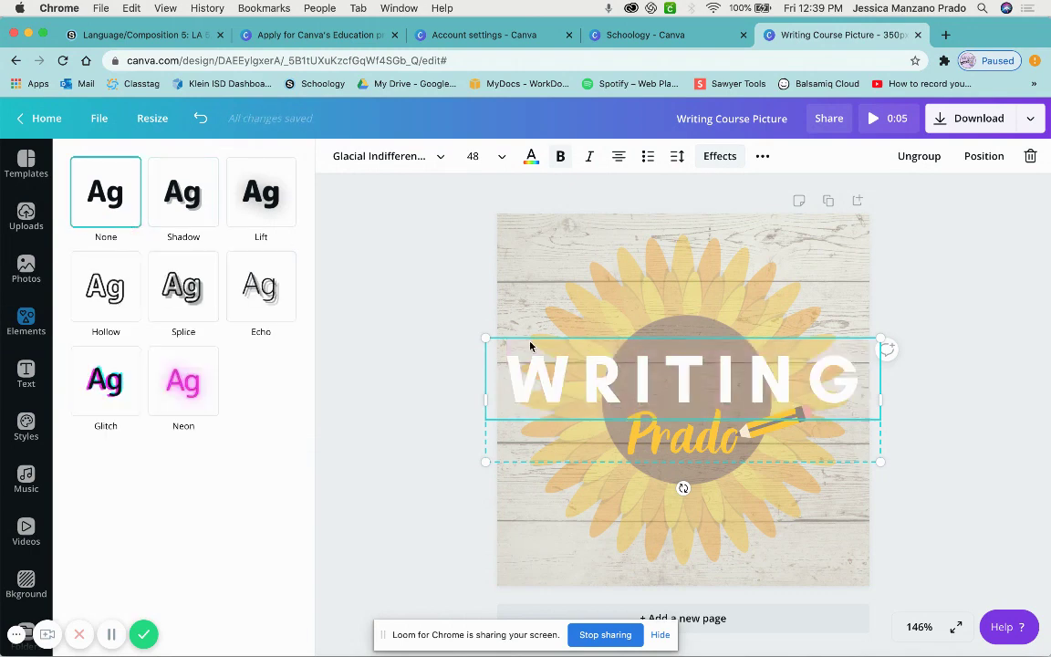
click(203, 219)
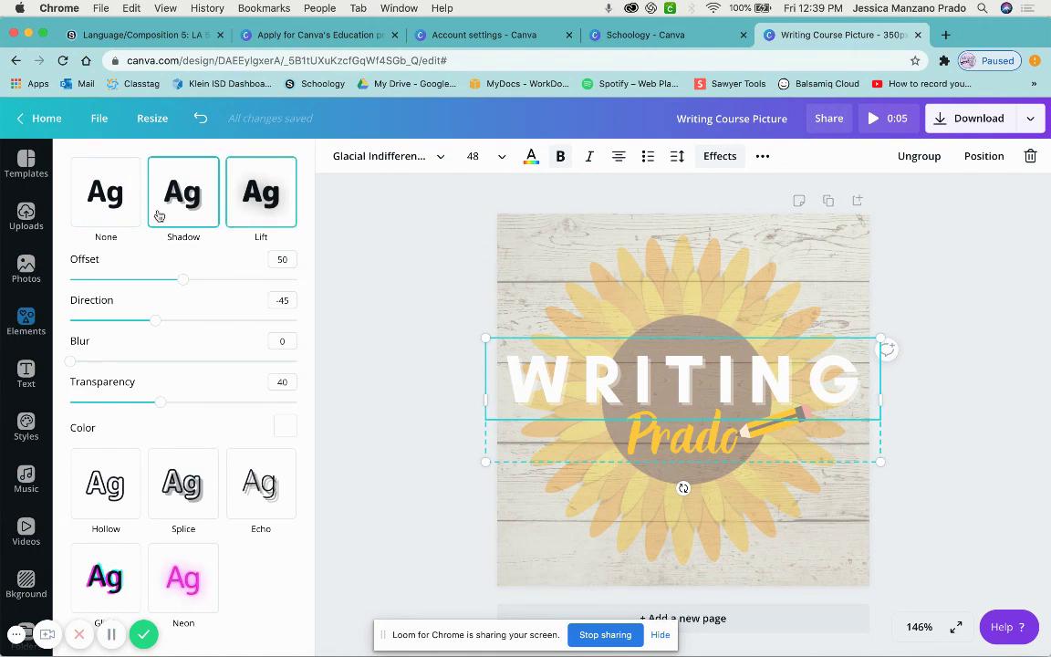
click(127, 209)
click(171, 285)
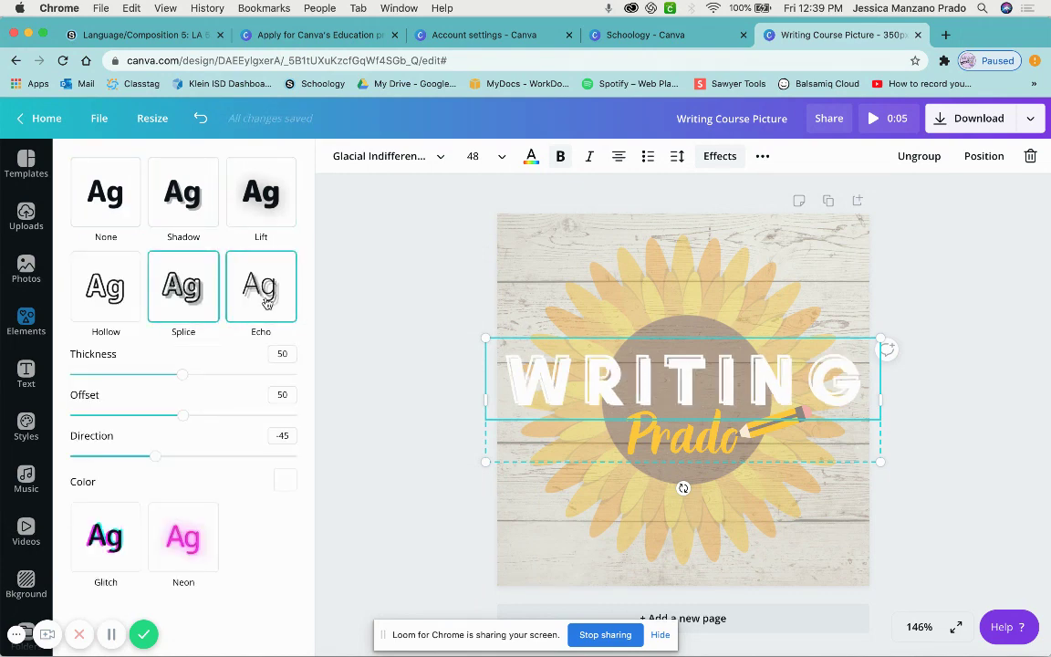
click(258, 283)
click(237, 212)
click(128, 335)
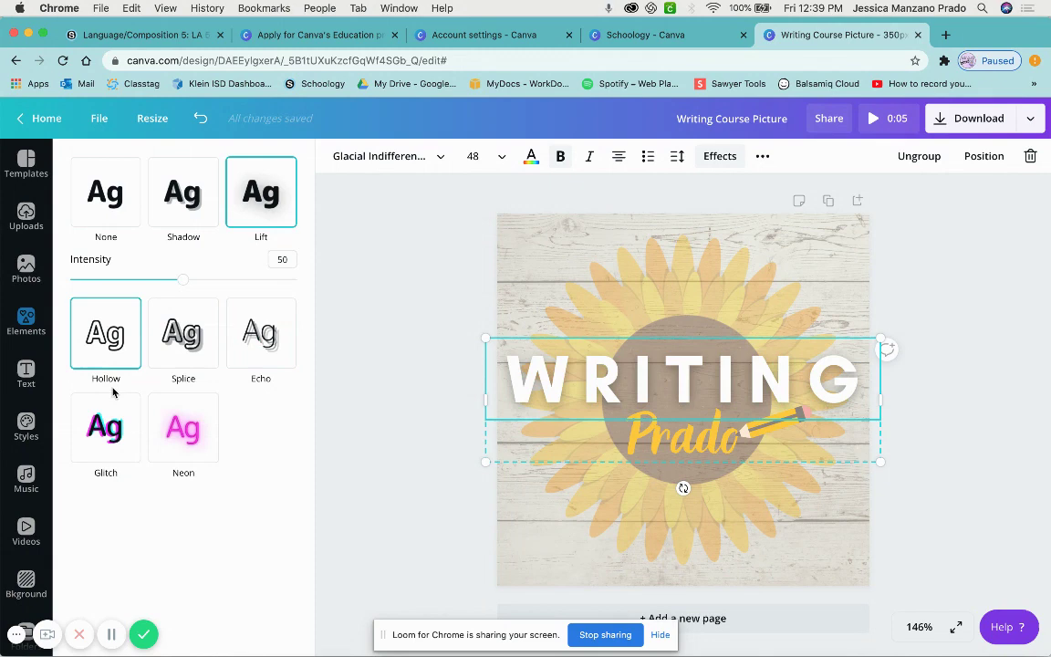
click(100, 402)
click(182, 388)
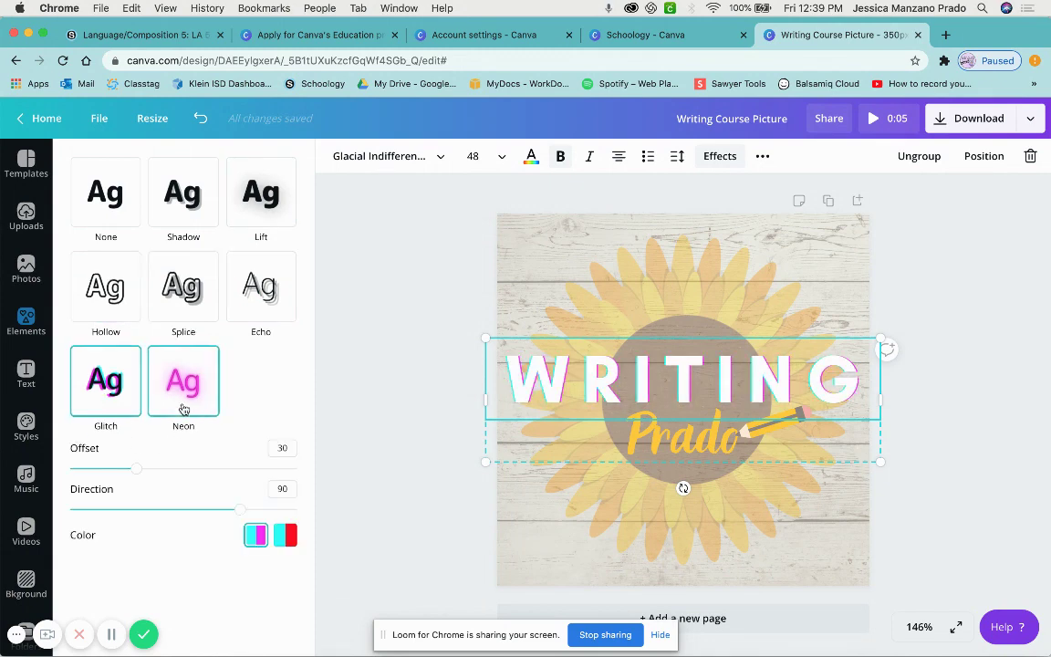
click(120, 216)
click(187, 216)
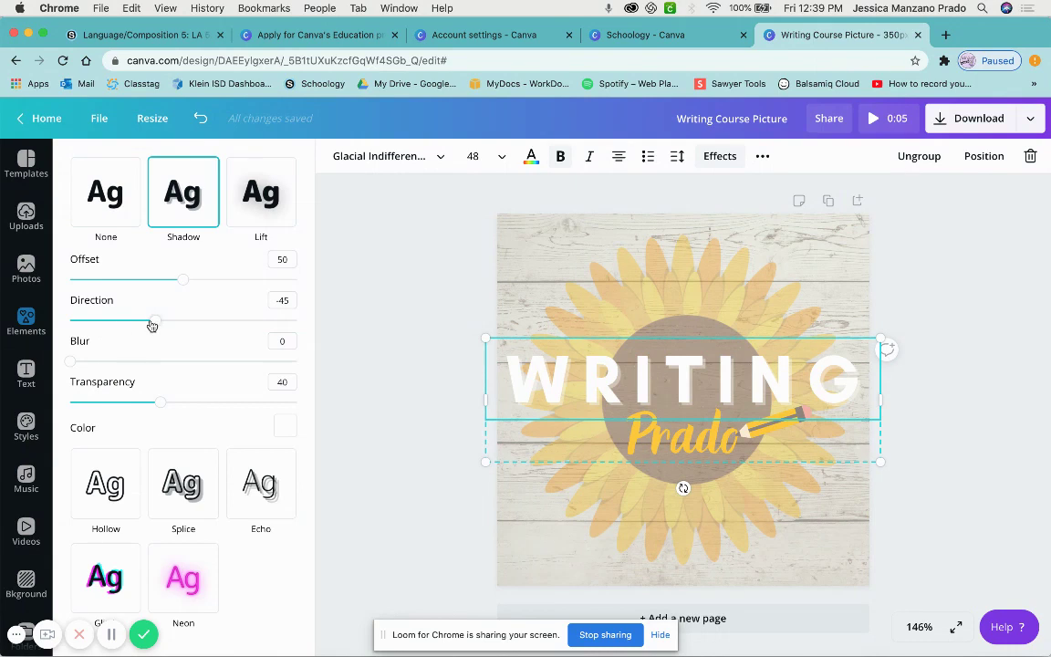
Set the WRITING shadow to direction -94, transparency 43 and colour black.
drag(155, 322, 125, 323)
mouse_move(158, 403)
mouse_down()
mouse_move(204, 406)
mouse_move(151, 404)
mouse_move(179, 403)
mouse_move(168, 405)
mouse_up()
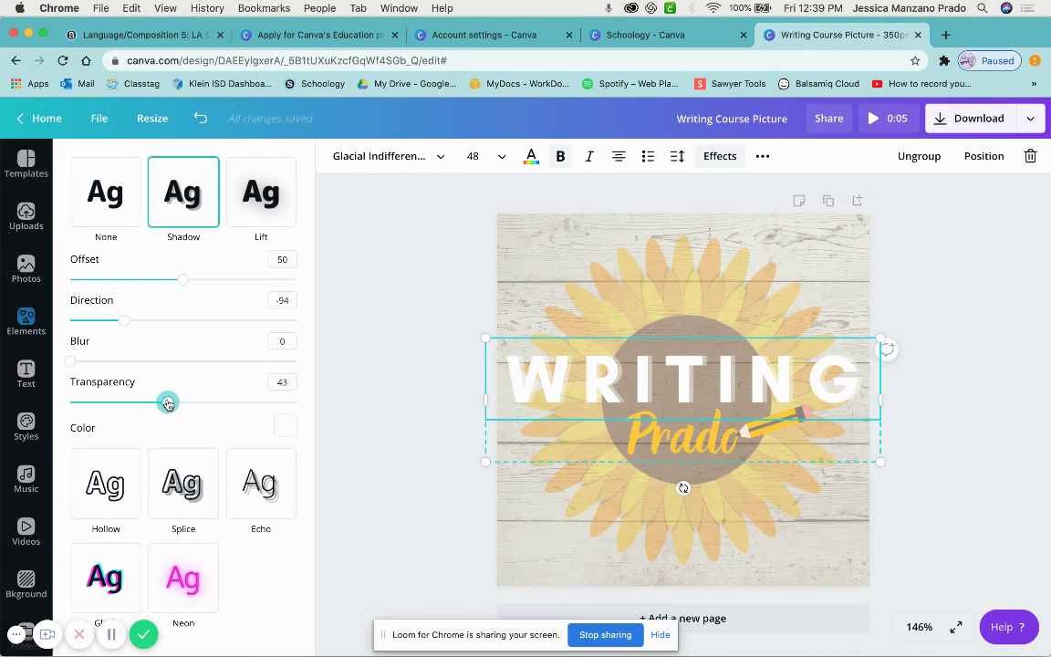
click(283, 426)
click(268, 384)
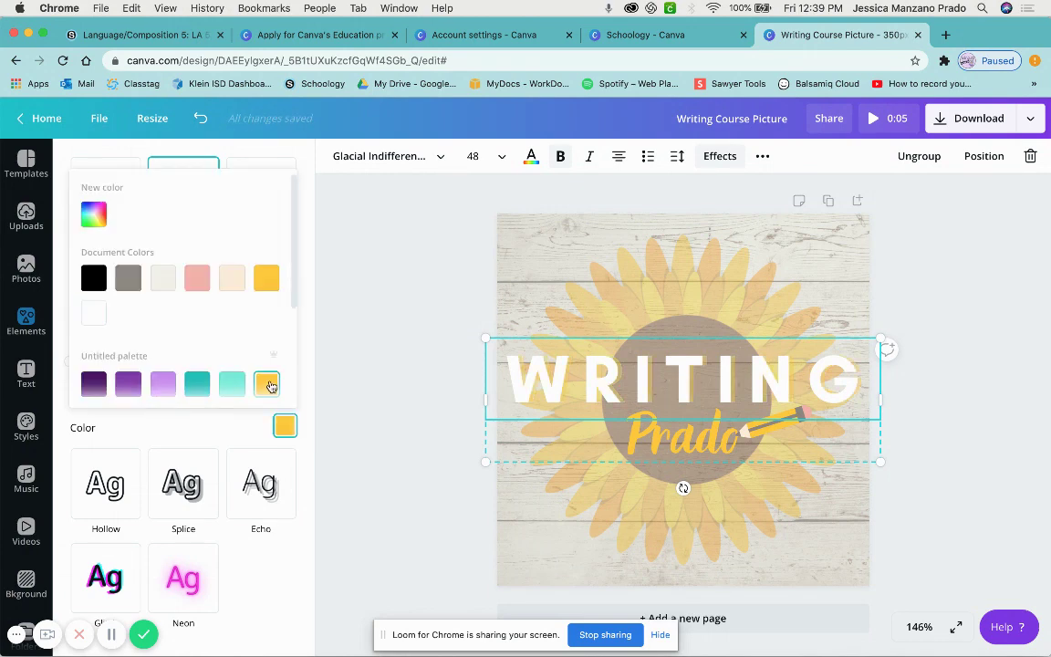
click(93, 286)
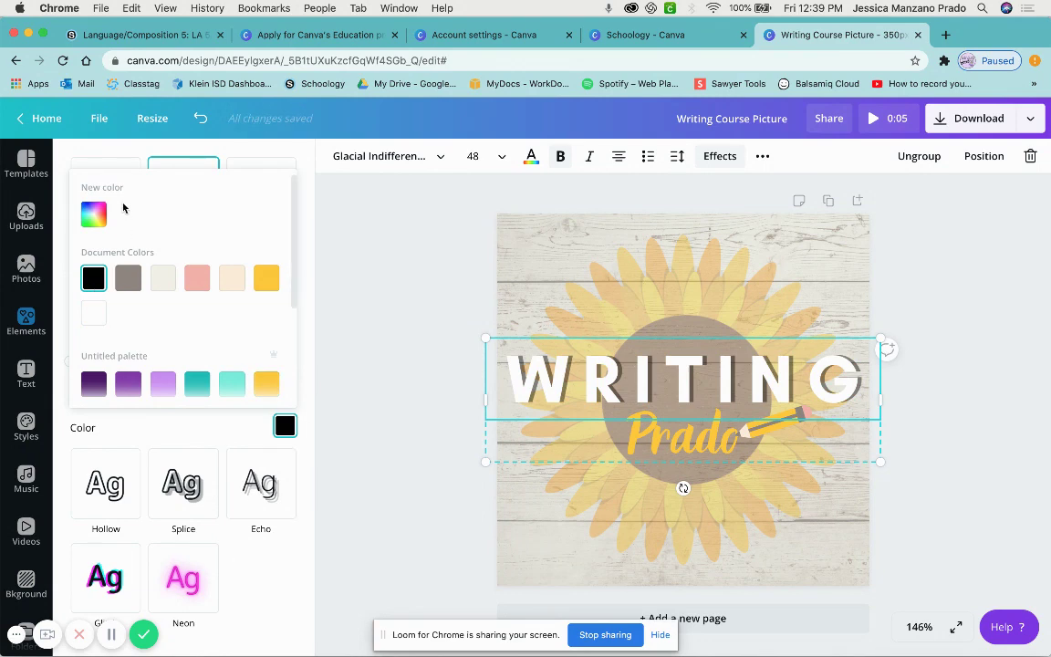
click(307, 298)
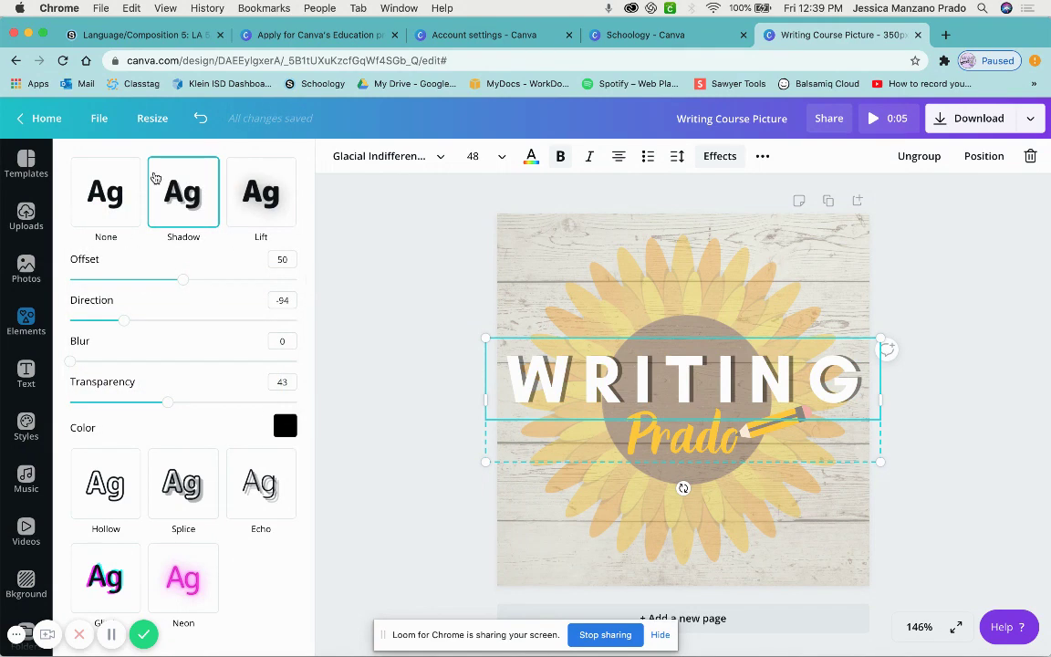
Select the teacher's name text and check its Holla font without changing it.
click(732, 408)
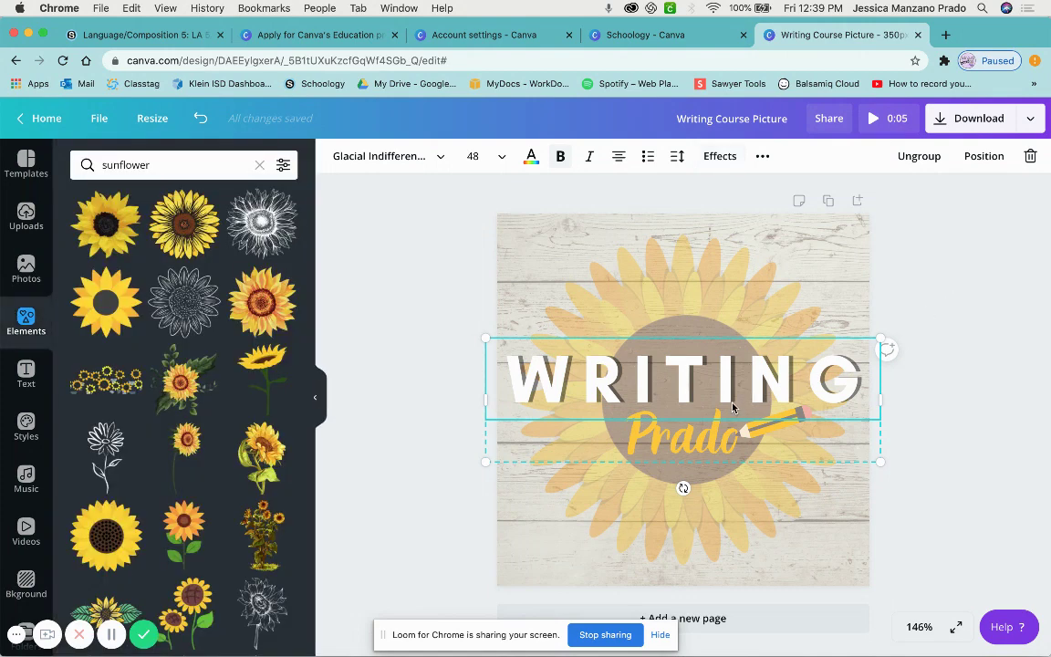
click(698, 431)
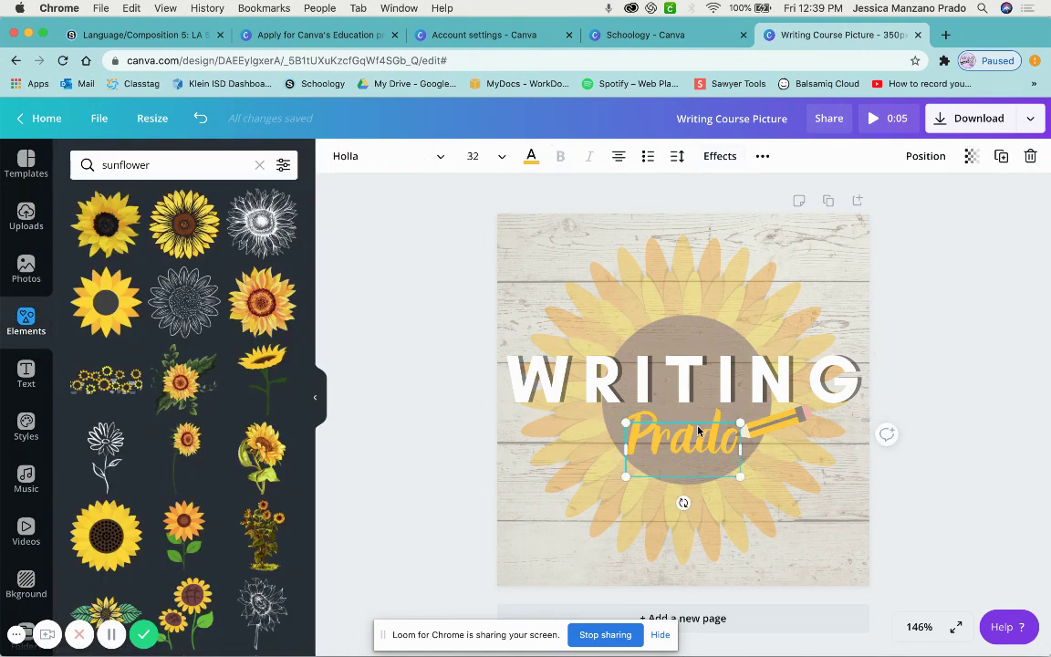
double_click(692, 434)
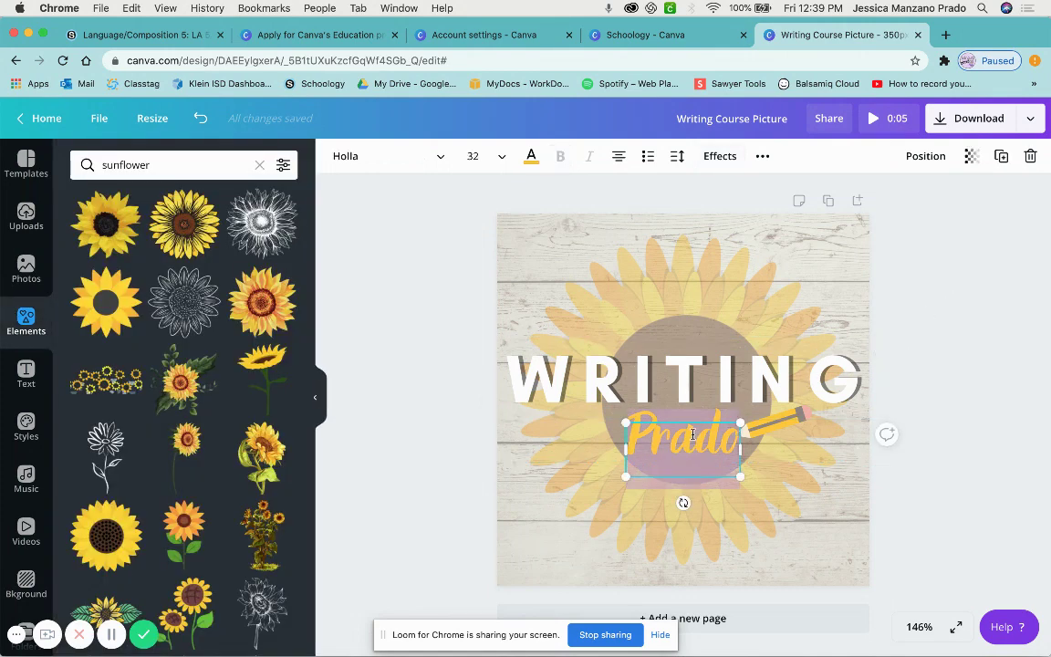
click(380, 161)
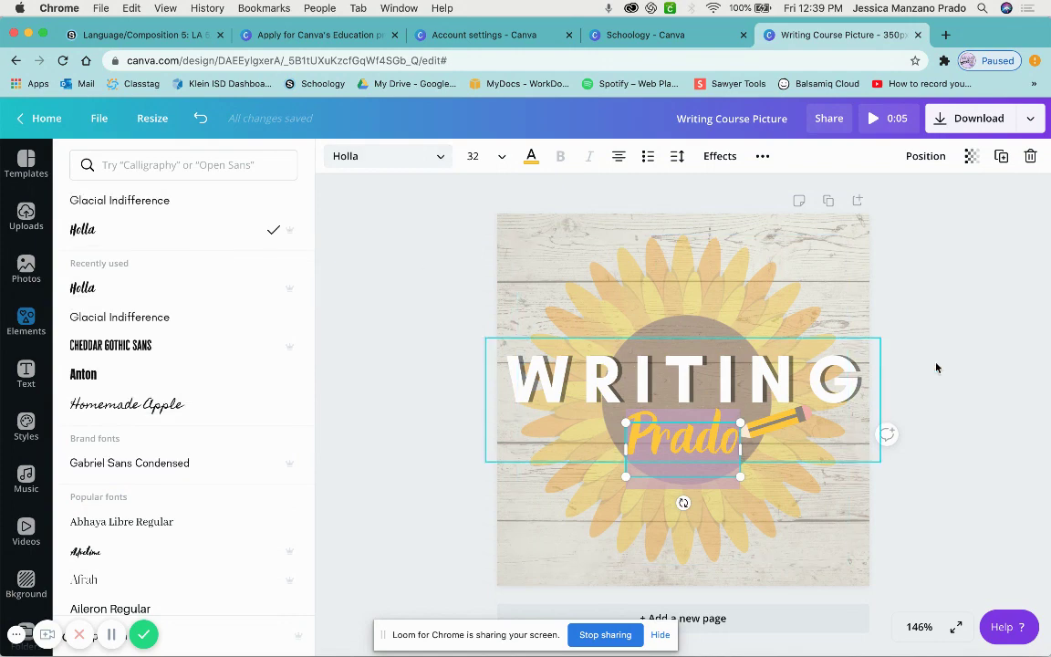
key(Escape)
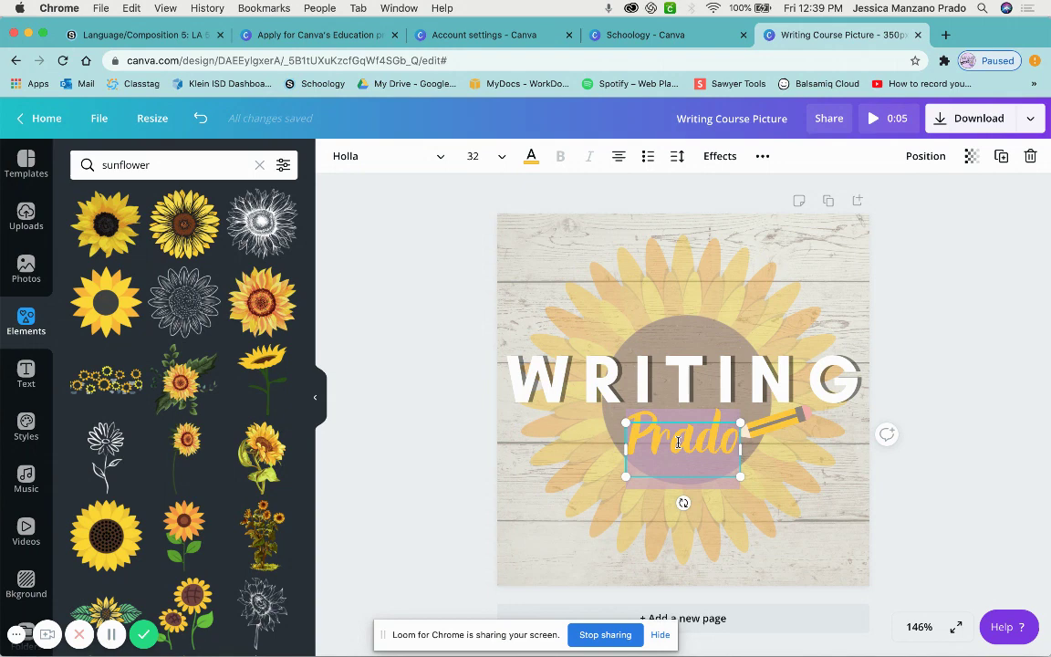
click(980, 406)
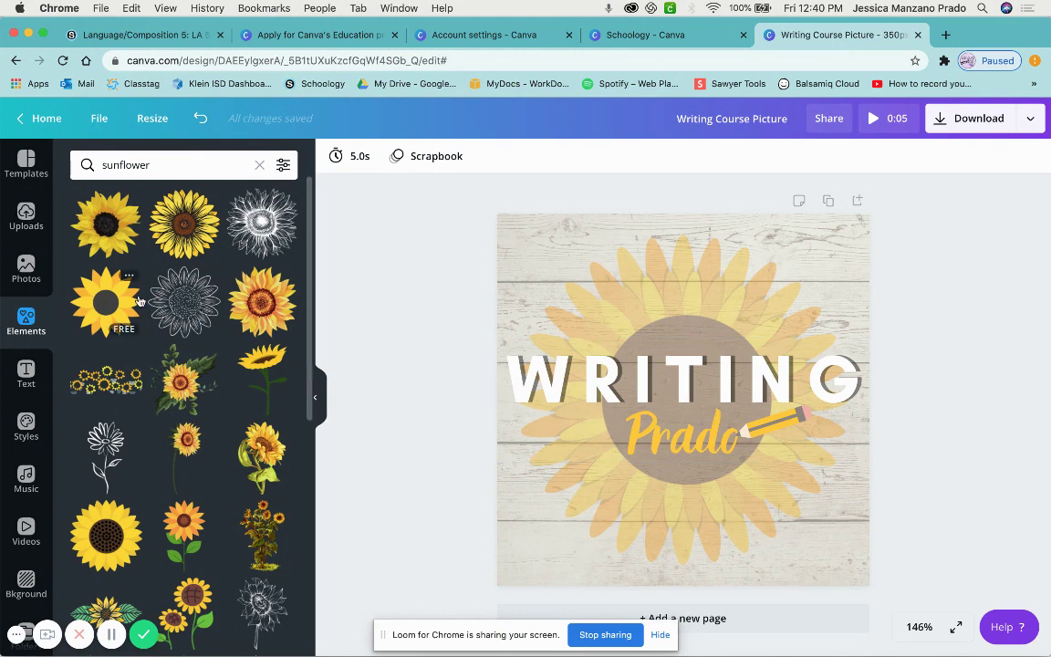
Search Elements for 'pencil' and scroll through the pencil graphics.
click(33, 315)
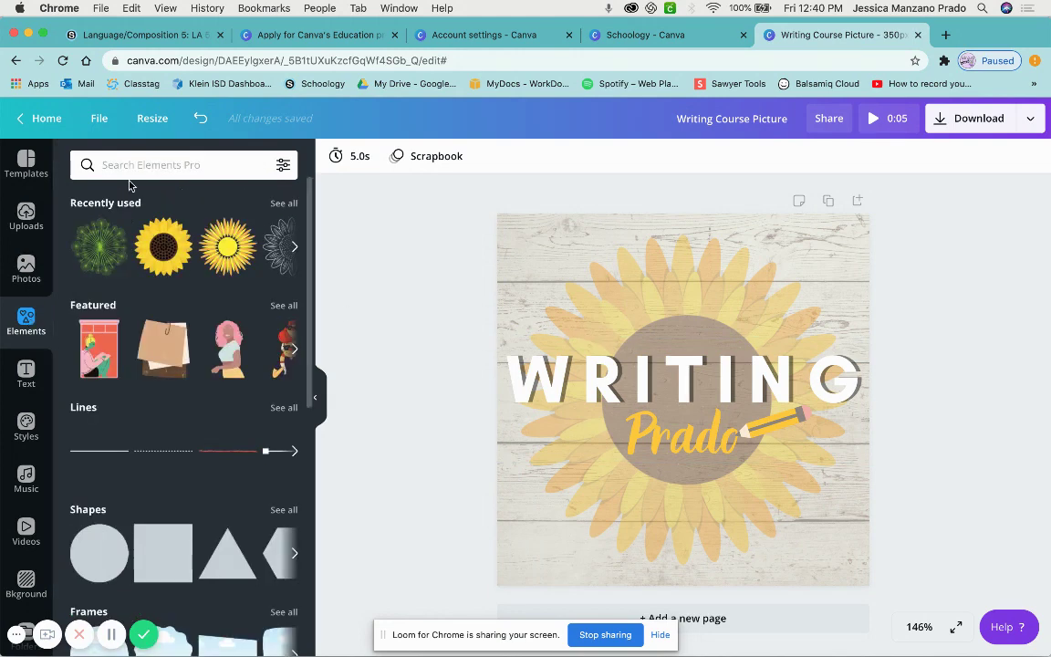
click(143, 165)
text(pencil)
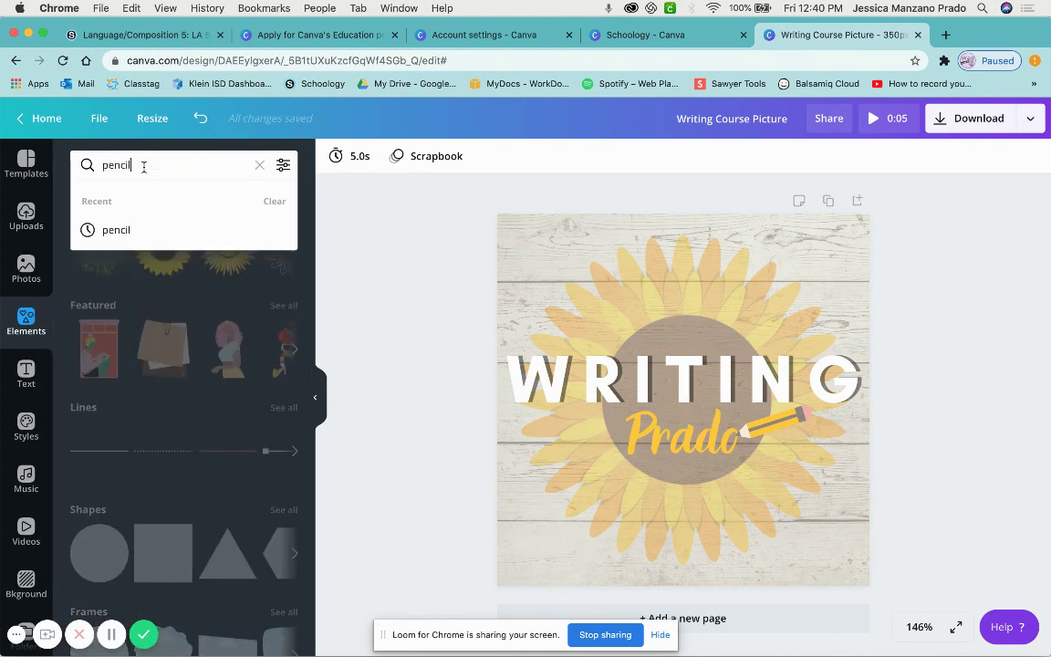
key(Return)
scroll(228, 540, down, 3)
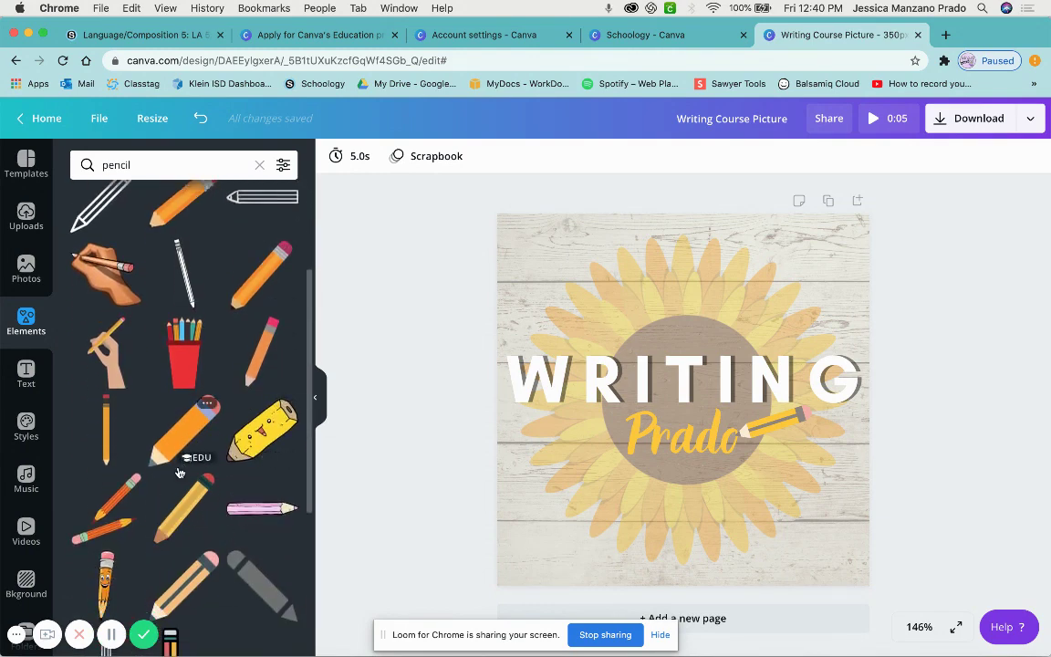
scroll(114, 582, down, 3)
scroll(248, 540, down, 5)
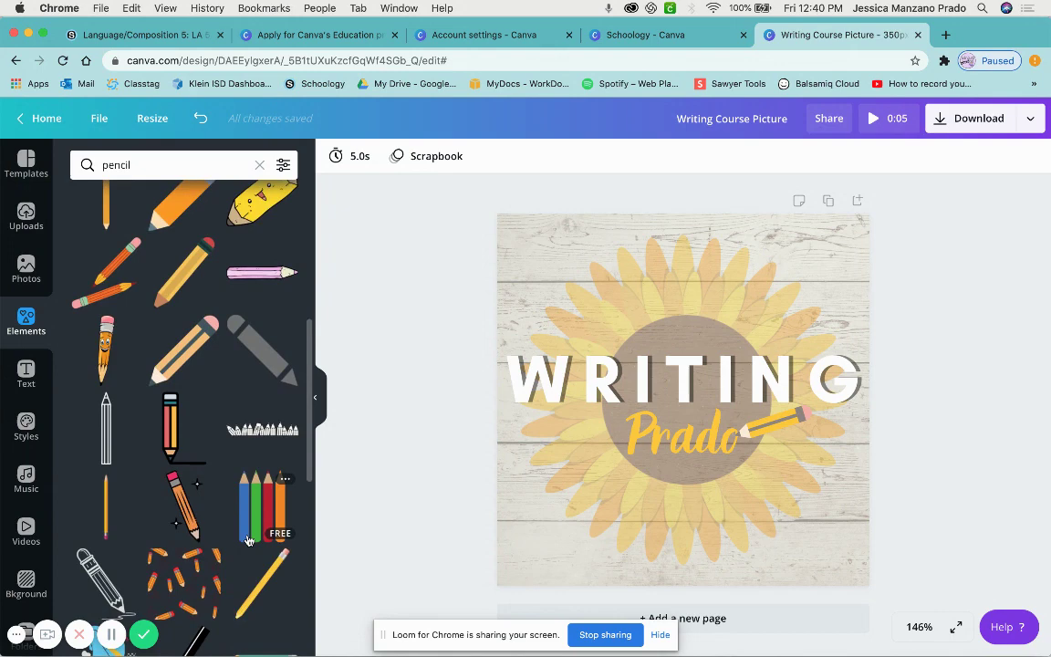
scroll(271, 408, up, 3)
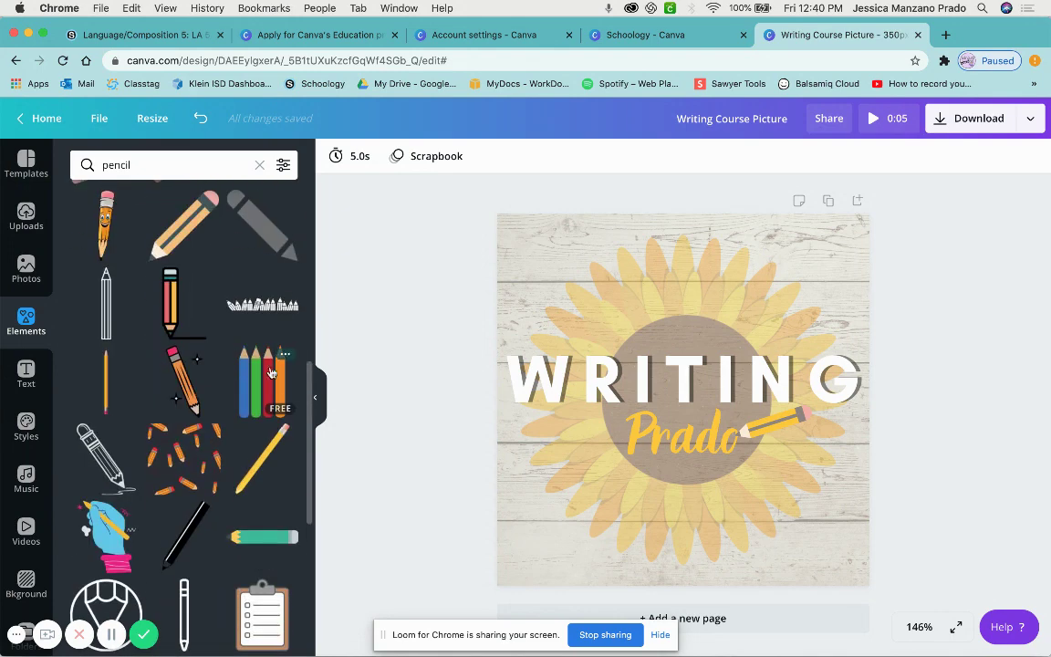
Add the coloured pencils graphic, recolour the blue pencil pink, then delete it.
click(267, 375)
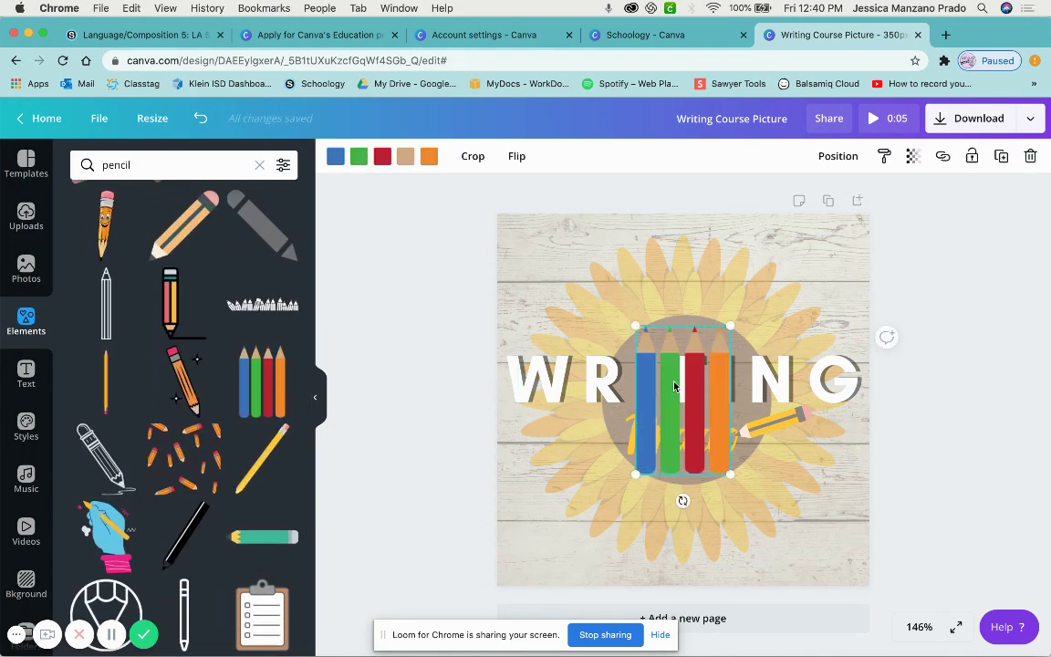
click(336, 157)
click(165, 341)
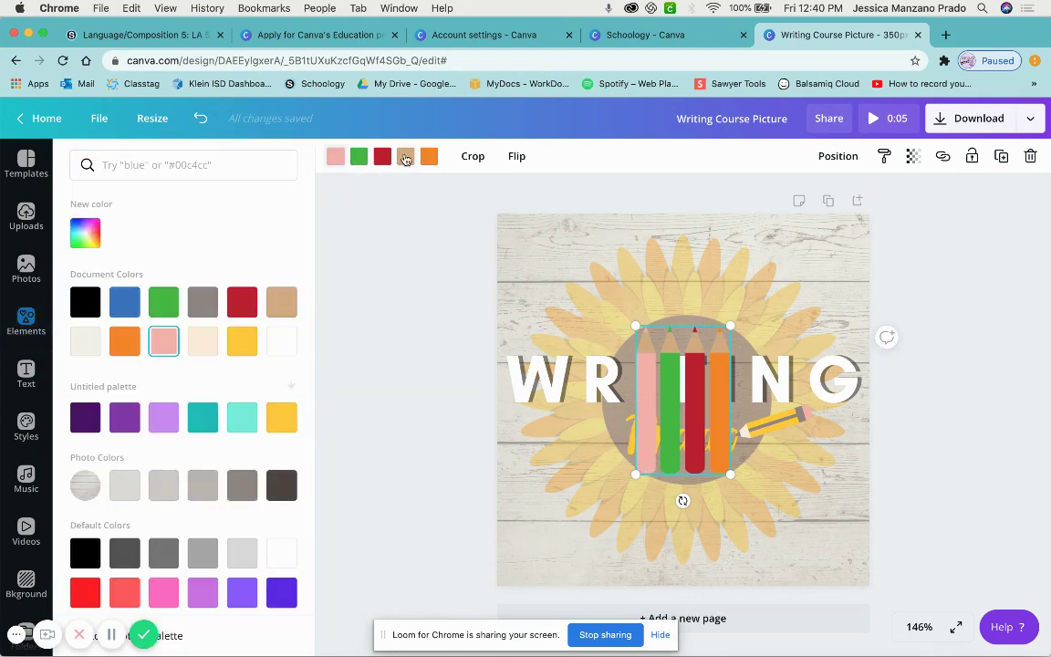
key(Delete)
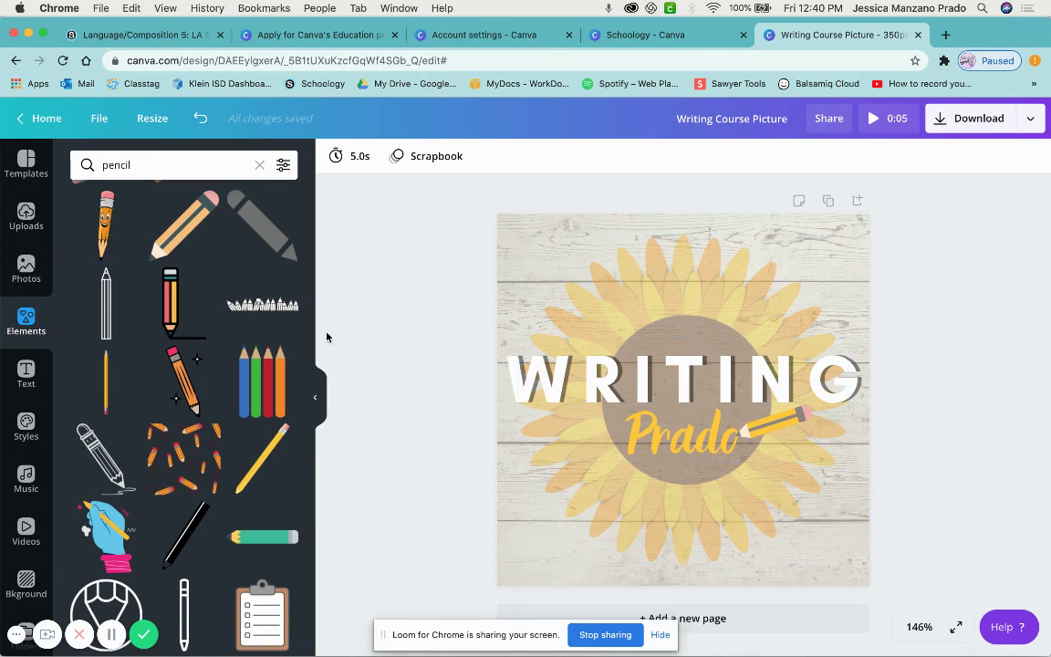
Collapse the side panel and open Download settings, keeping MP4 Video as the file type.
click(321, 398)
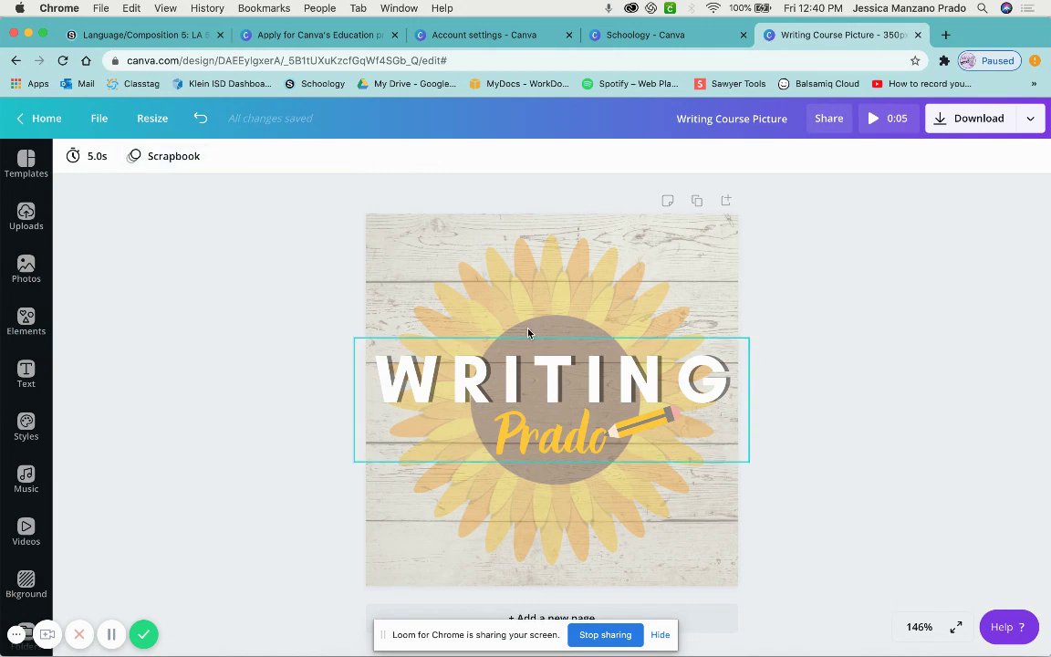
click(1023, 130)
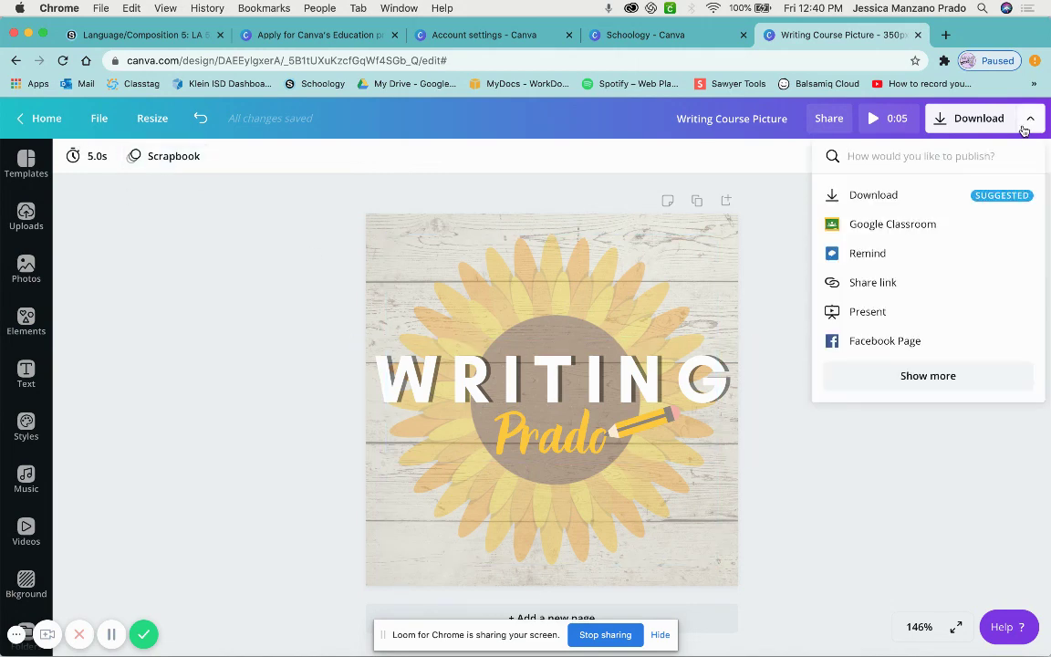
click(891, 195)
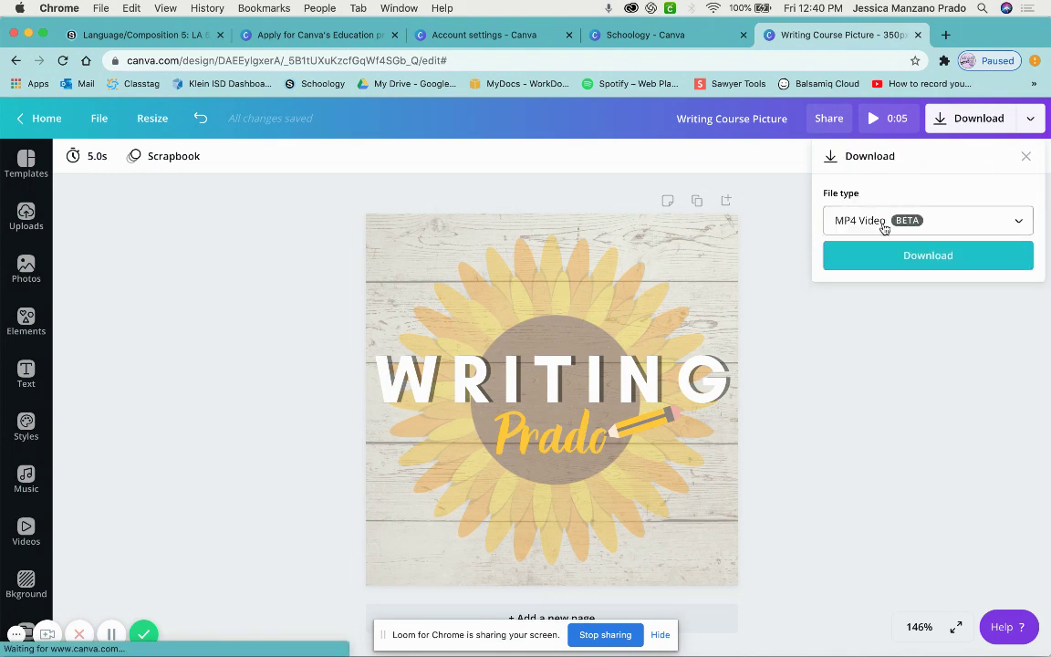
click(881, 224)
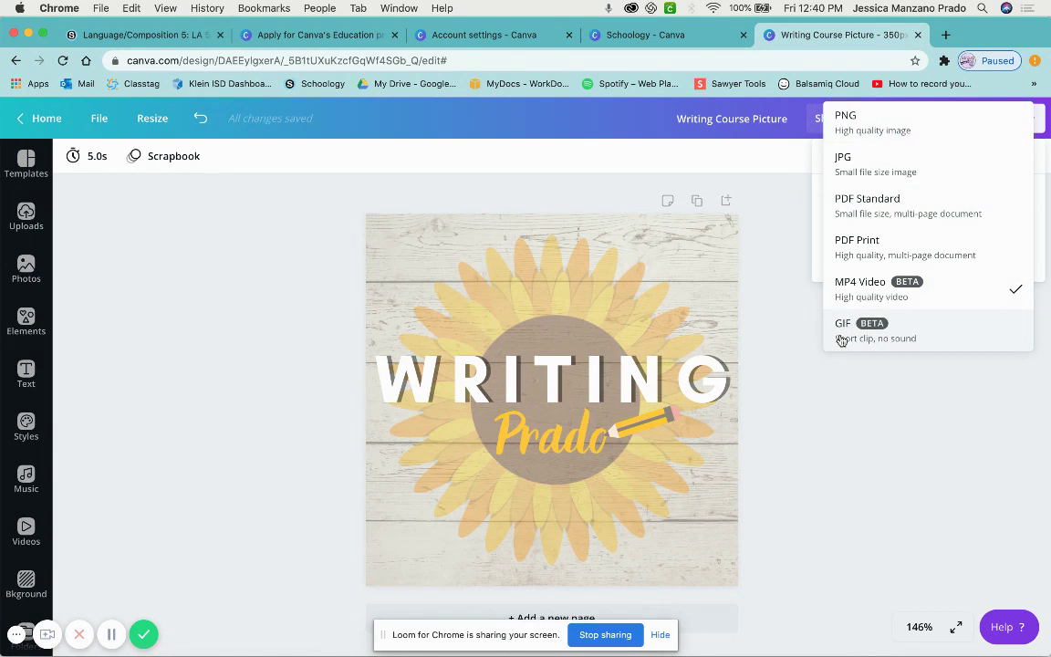
click(764, 443)
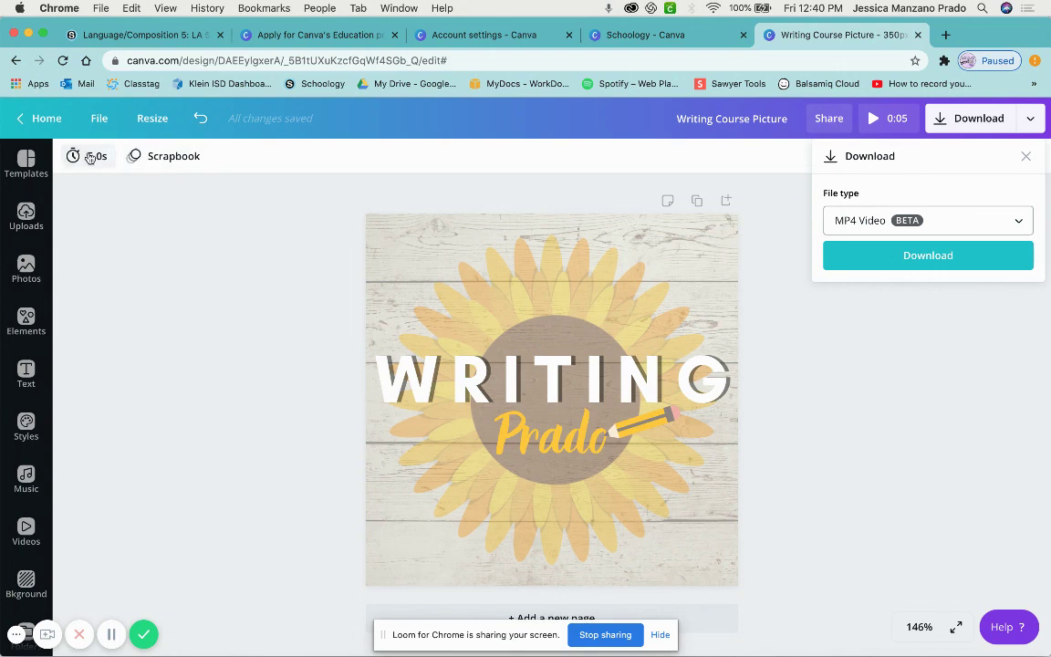
Preview the Pop and Fade page animations on the sunflower design.
click(146, 160)
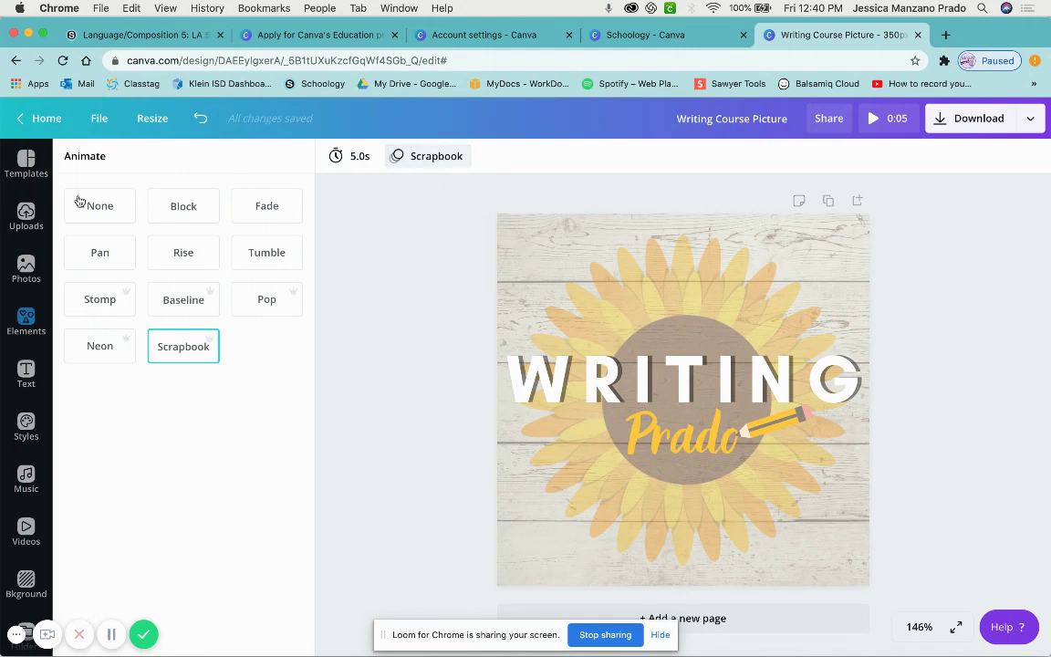
click(252, 299)
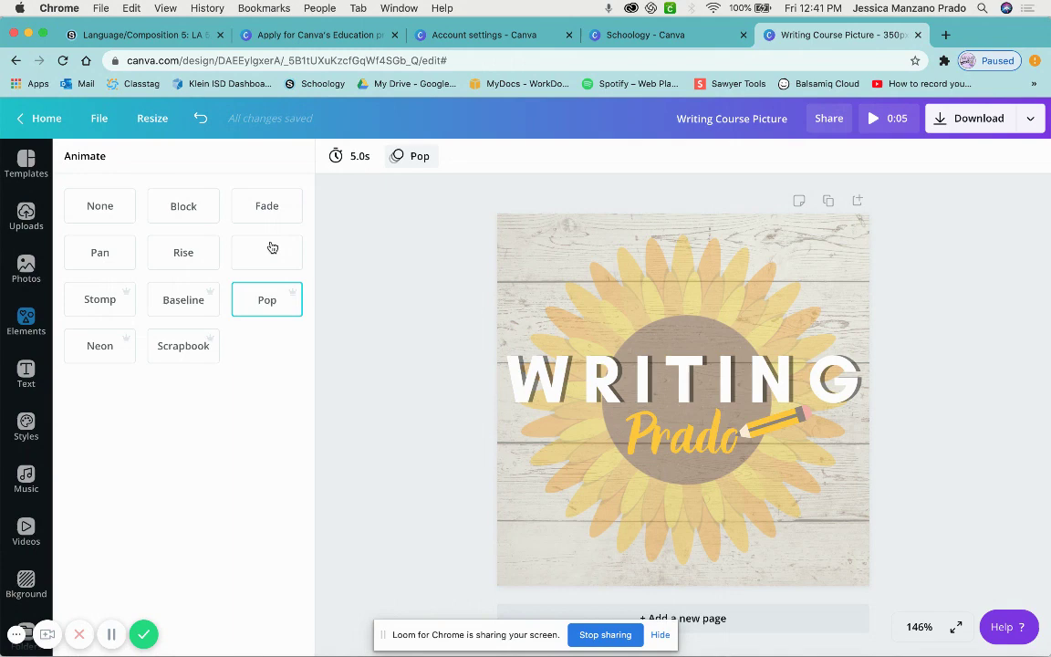
click(267, 212)
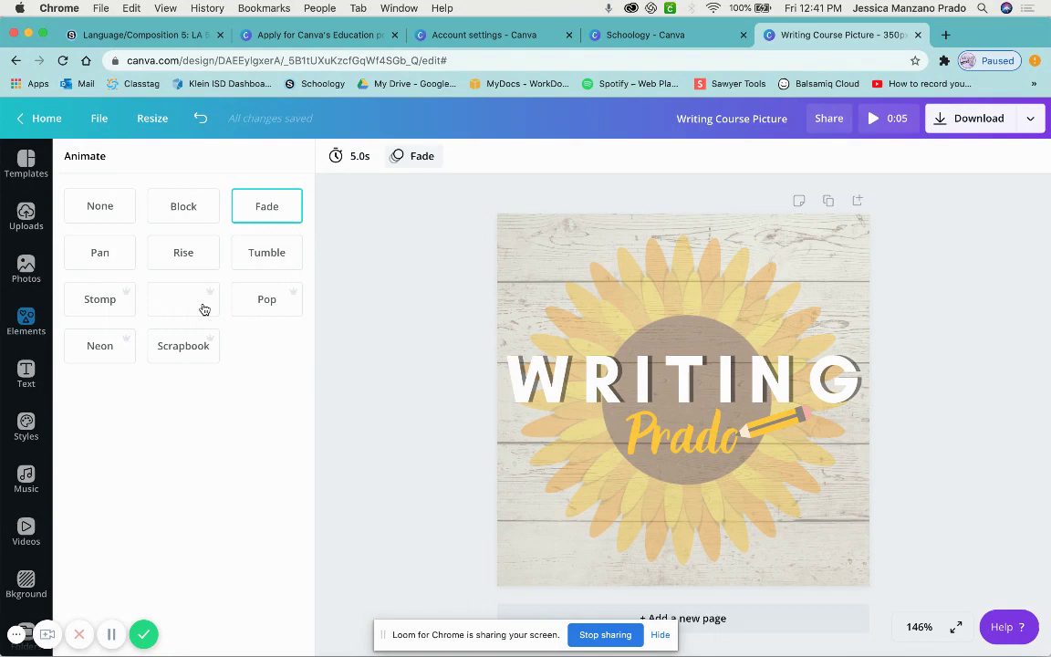
click(673, 383)
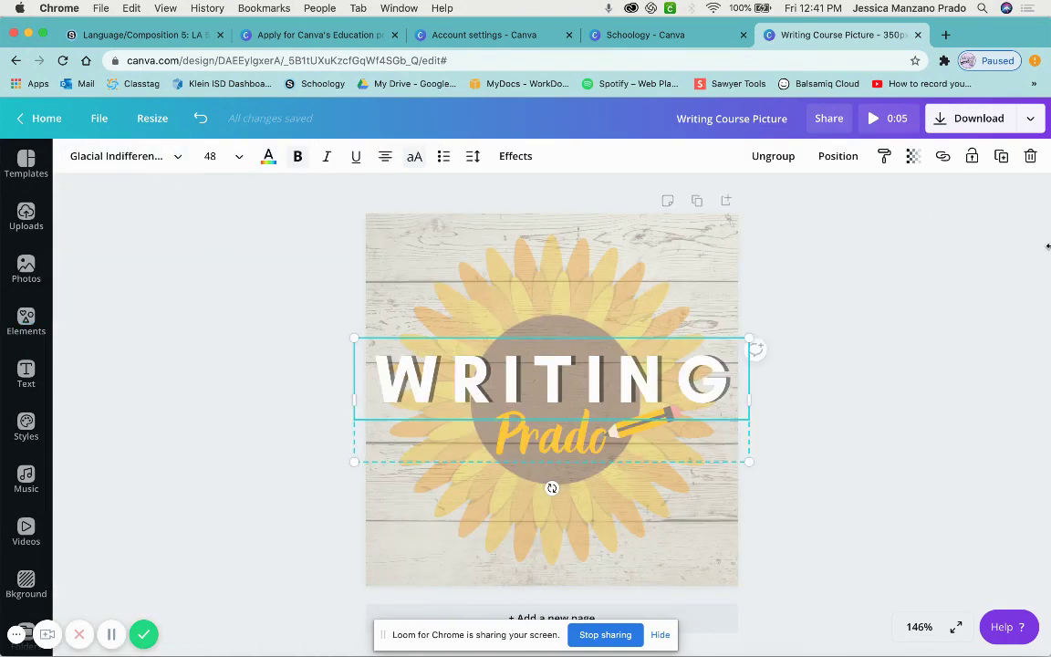
Check the transparency of the wood-and-sunflower background image.
click(733, 248)
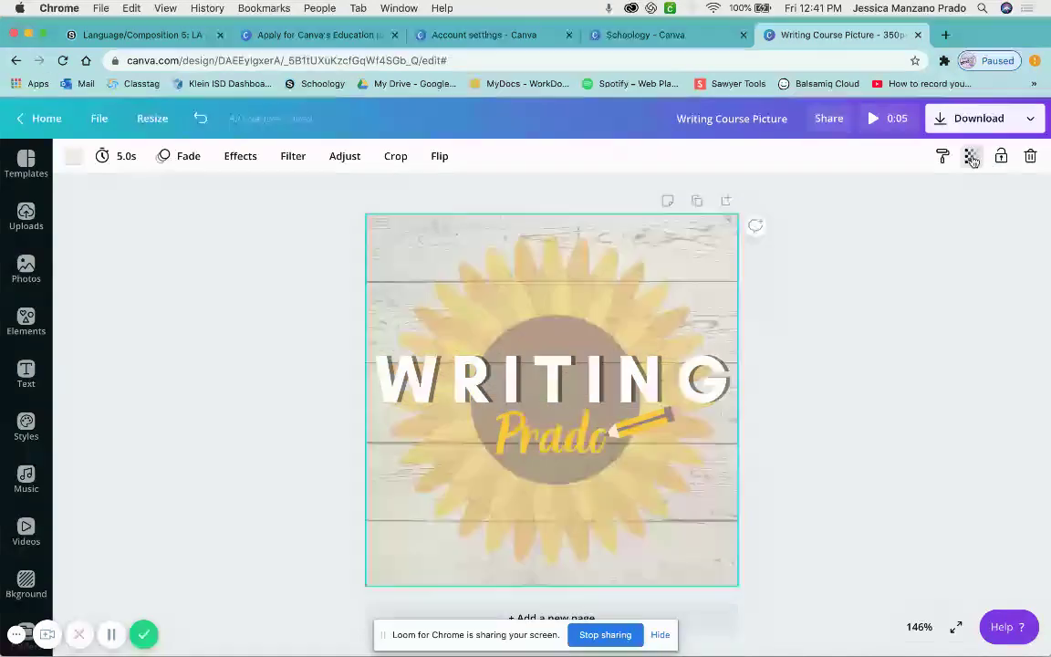
click(970, 156)
click(961, 267)
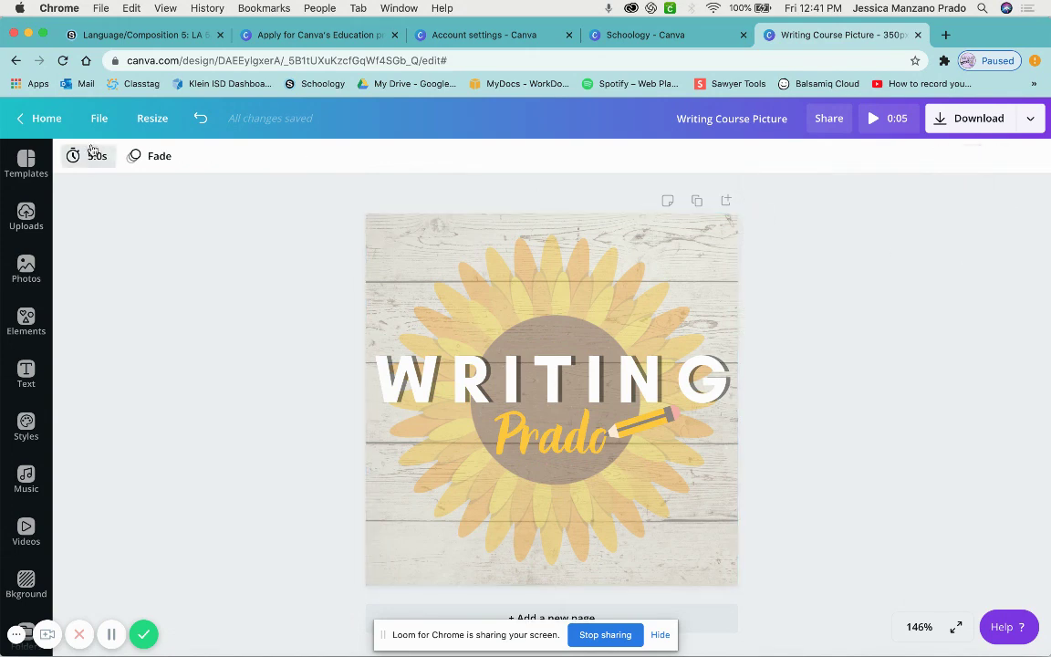
Try the Block, Pan, Stomp and Neon animations, keeping the page duration at 5.0s.
click(141, 156)
click(187, 211)
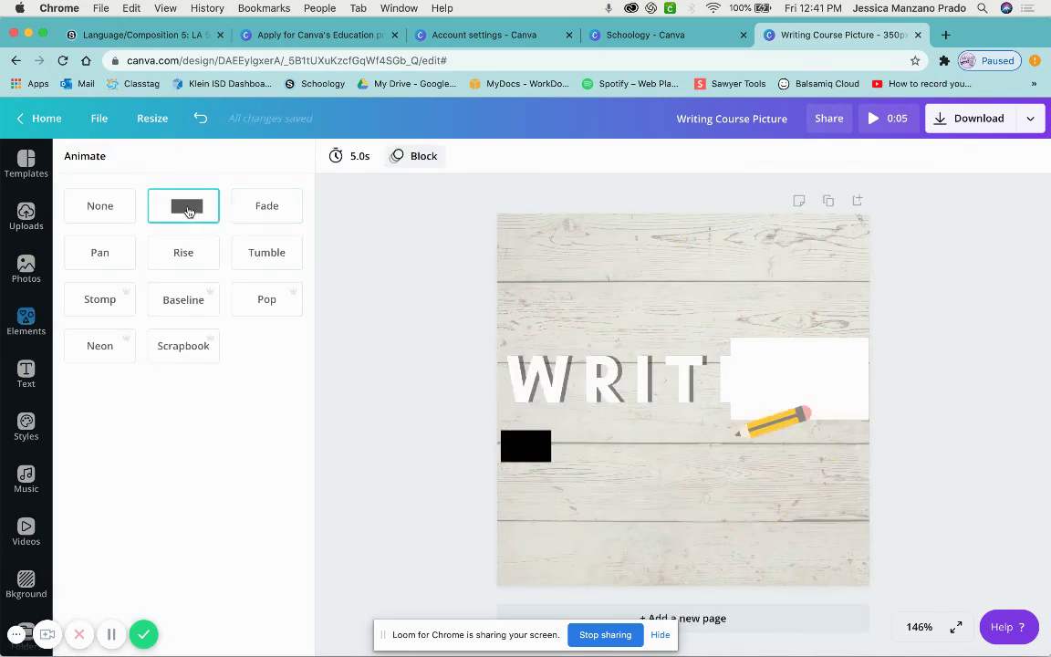
click(118, 267)
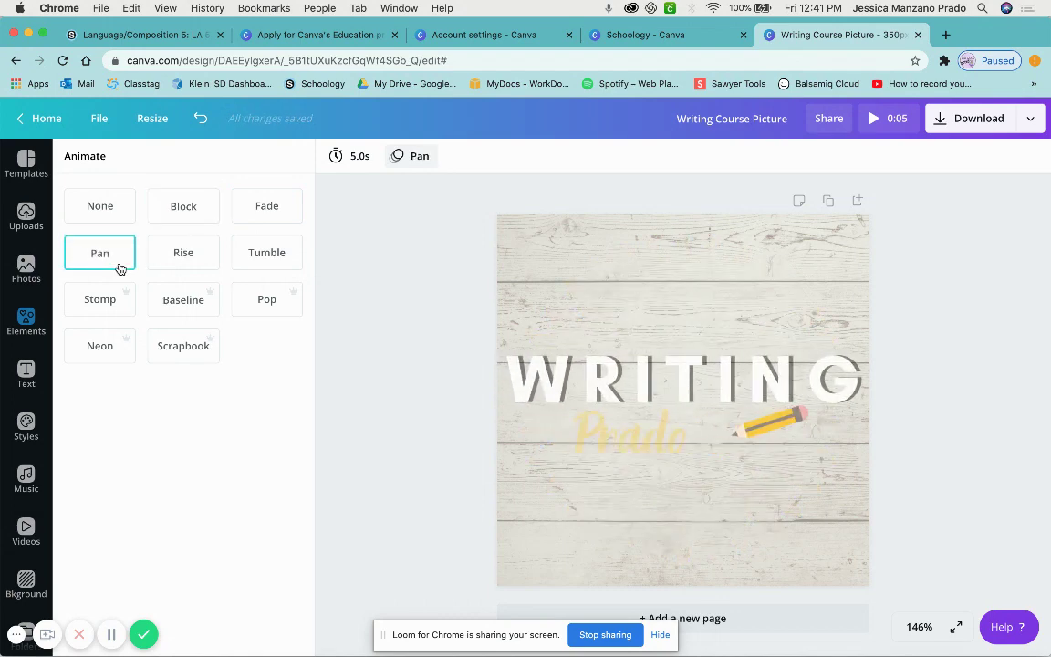
click(97, 312)
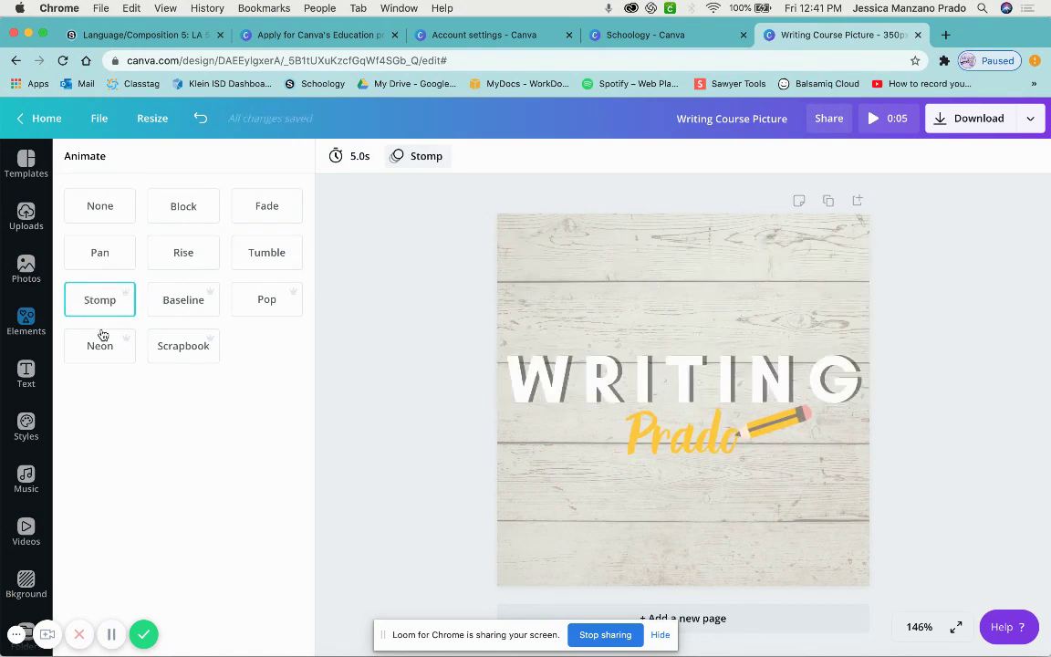
click(110, 341)
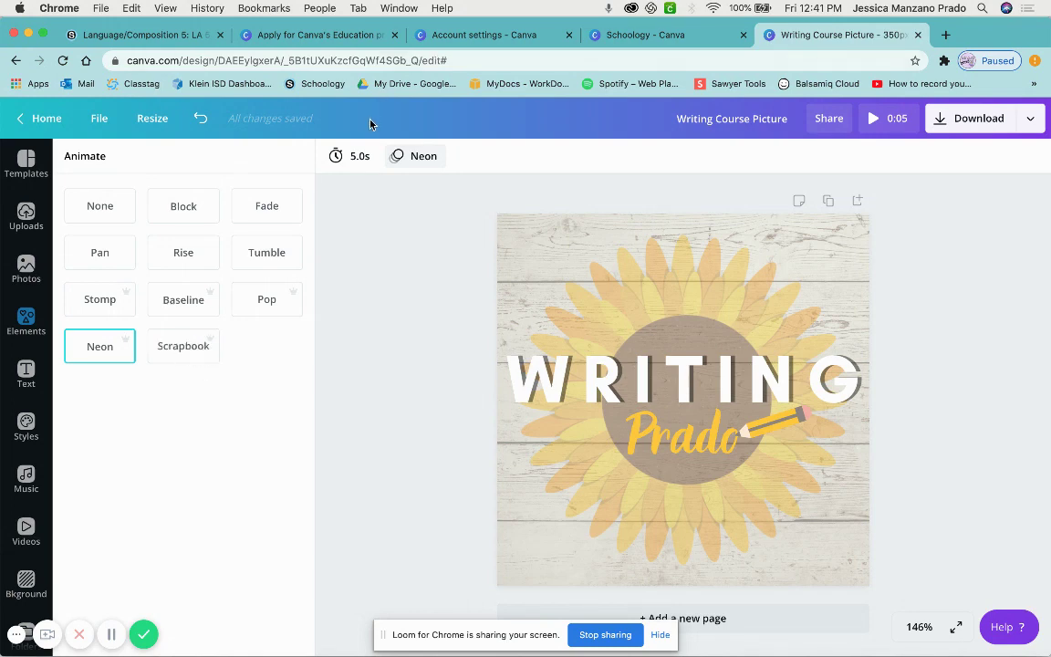
click(355, 155)
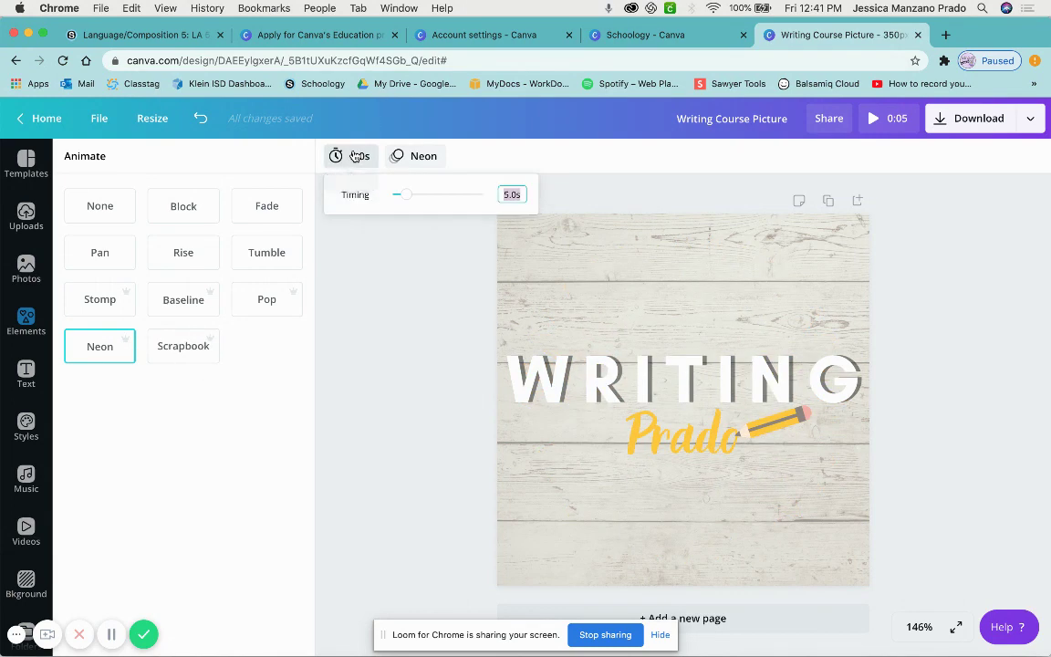
mouse_move(409, 201)
mouse_down()
mouse_move(443, 200)
mouse_move(407, 201)
mouse_up()
click(415, 267)
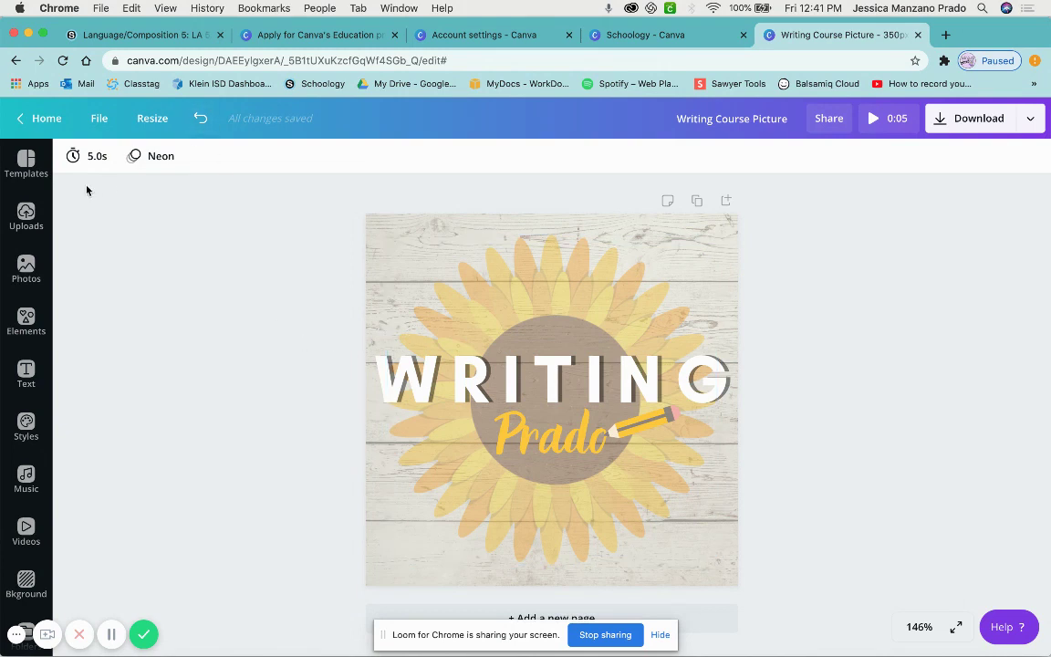
Play a full-screen preview, then switch the page animation to Tumble.
click(878, 124)
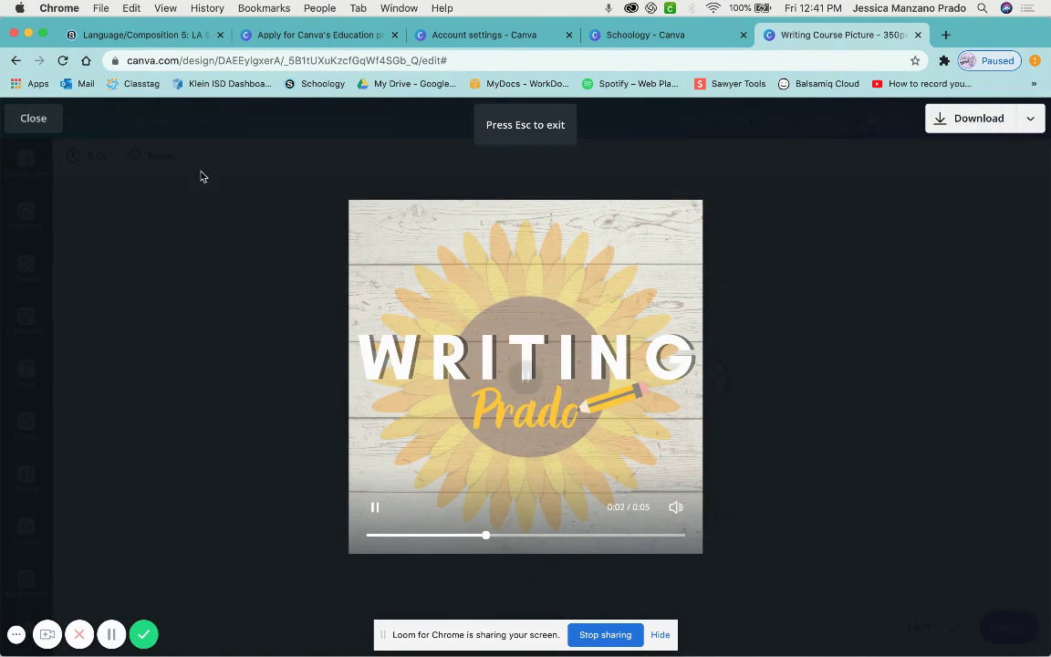
click(37, 119)
click(137, 155)
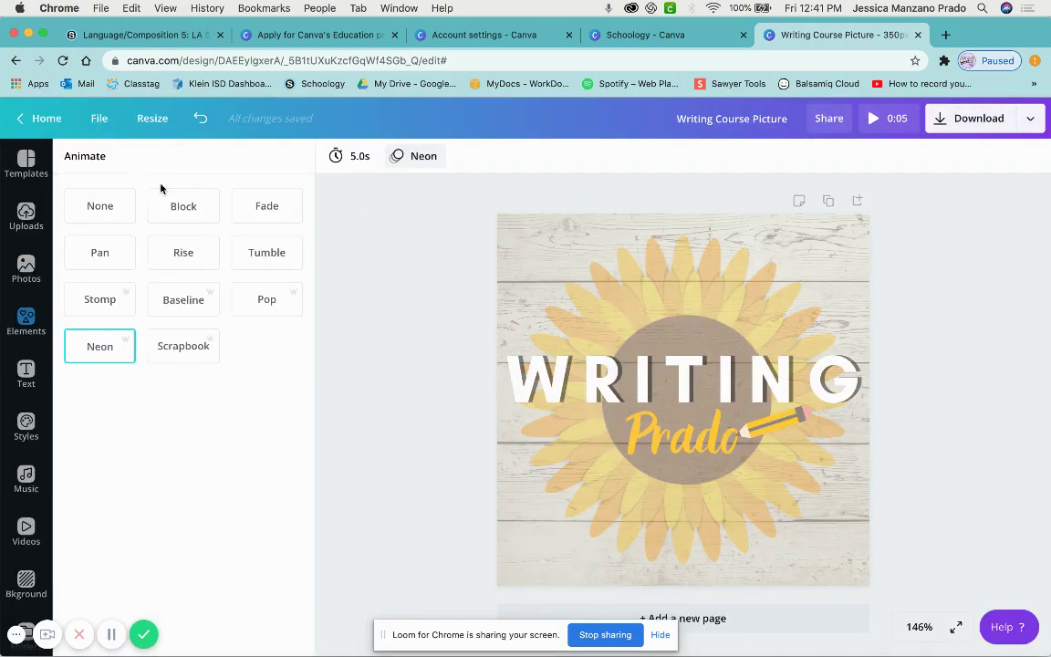
click(285, 255)
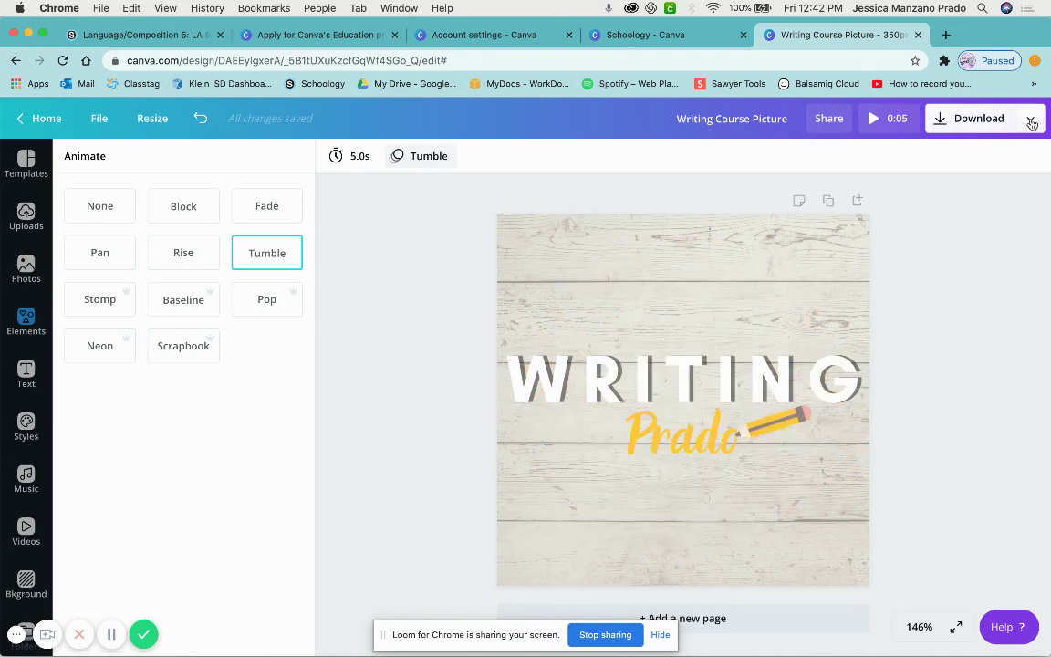
Browse Canva's share menu for more publishing destinations.
click(1031, 122)
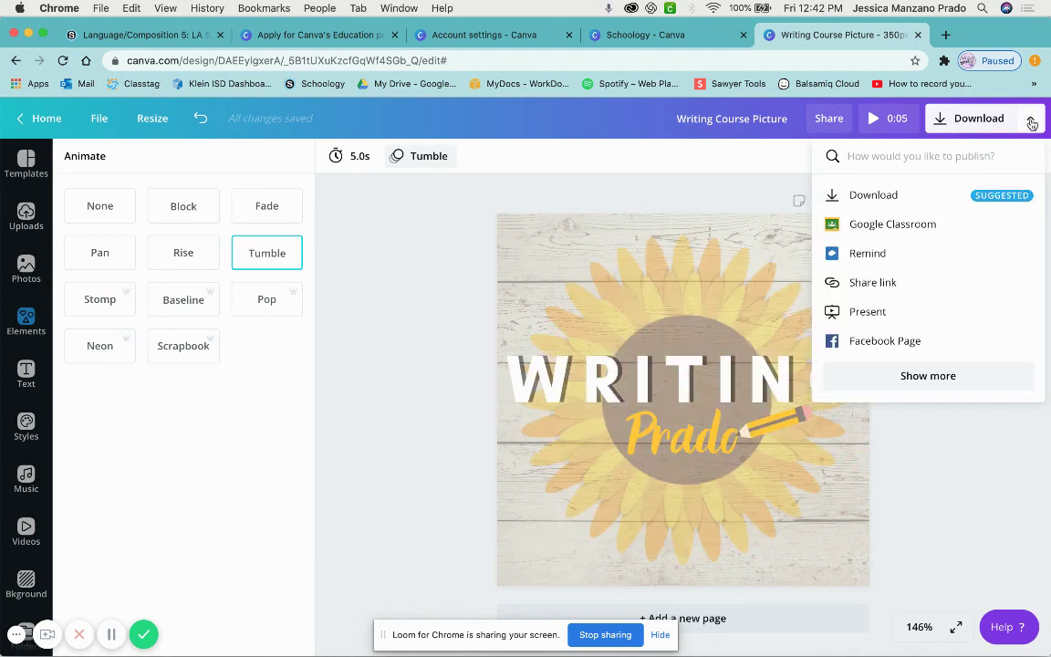
click(939, 379)
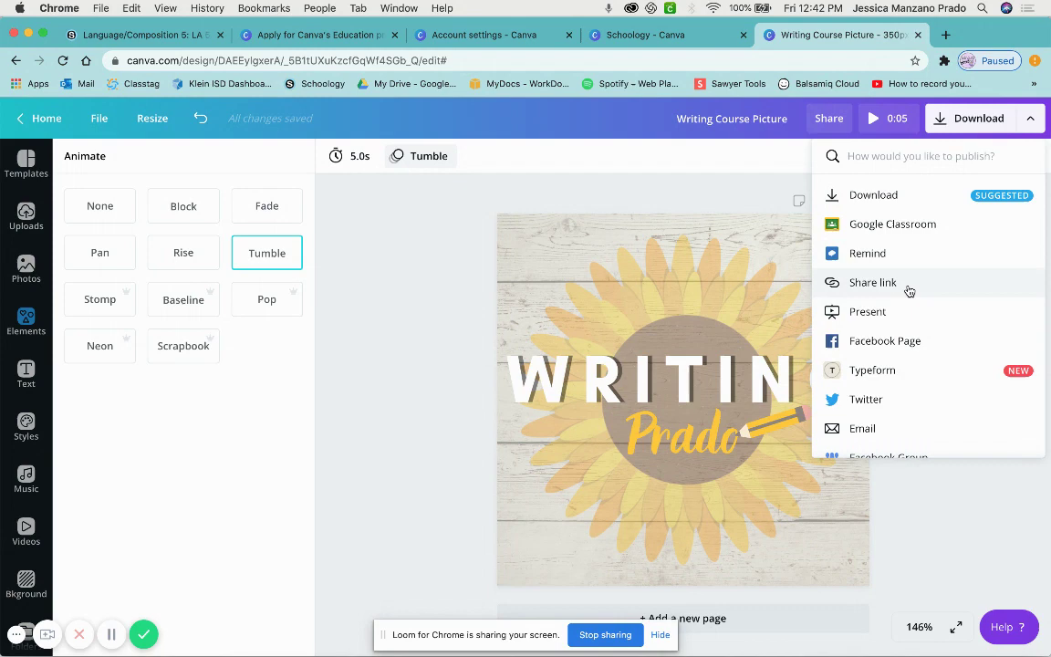
scroll(908, 290, down, 1)
scroll(908, 290, down, 5)
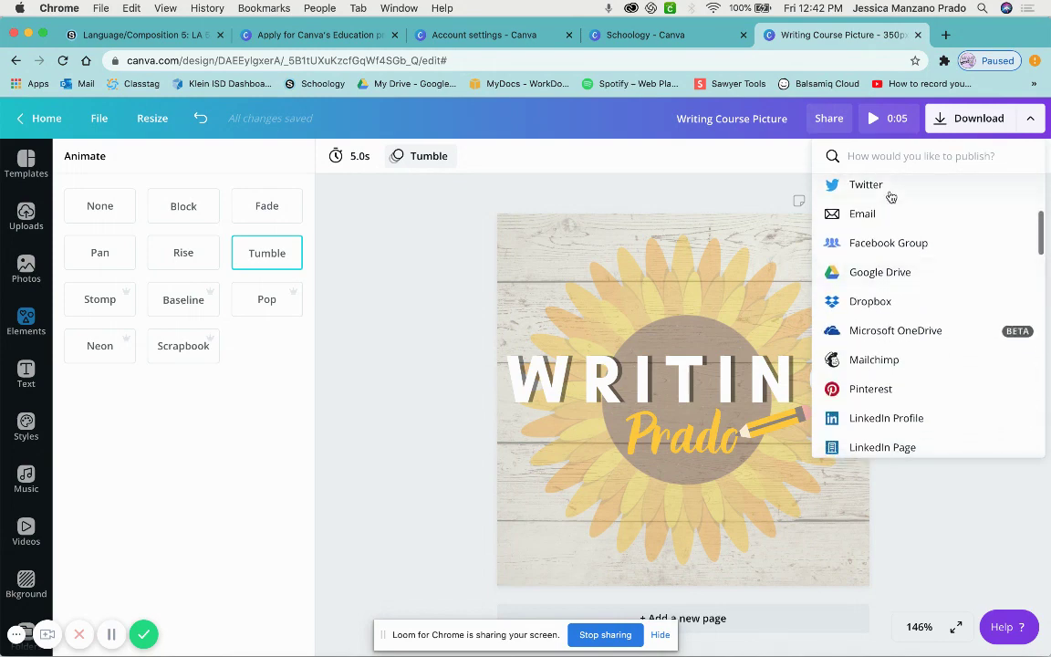
scroll(885, 347, down, 12)
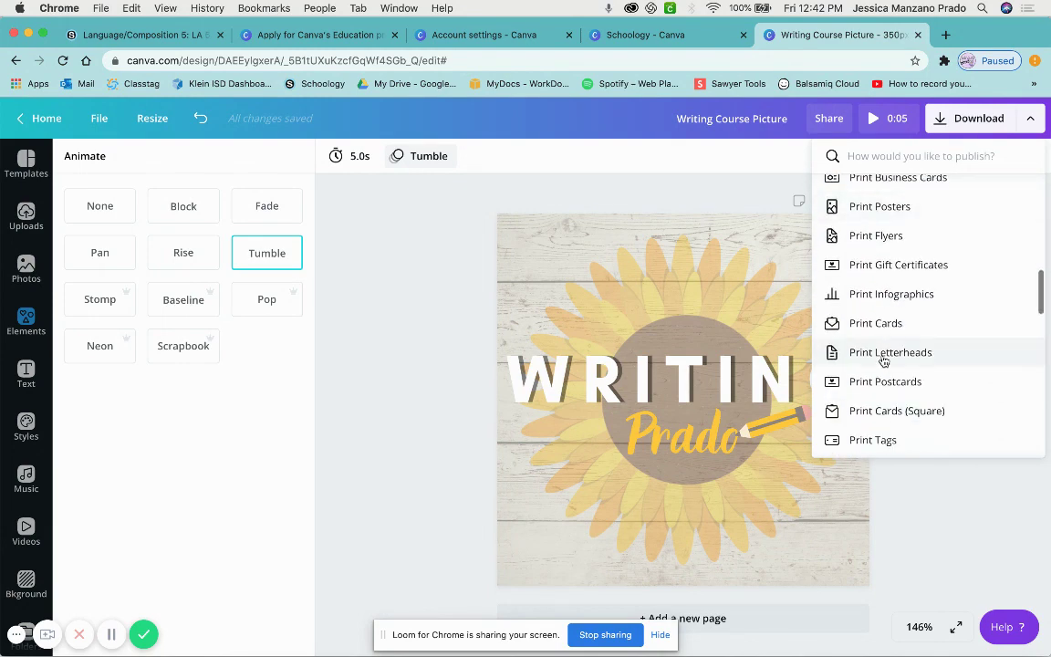
scroll(883, 361, up, 15)
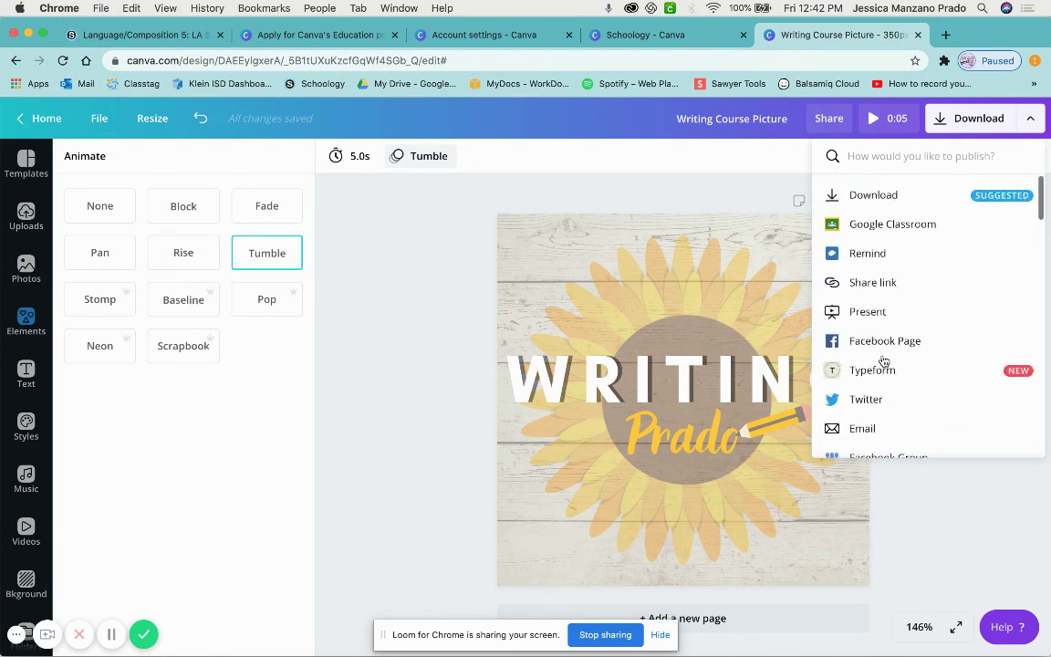
Download the design as a GIF and return to the Schoology courses page.
click(899, 194)
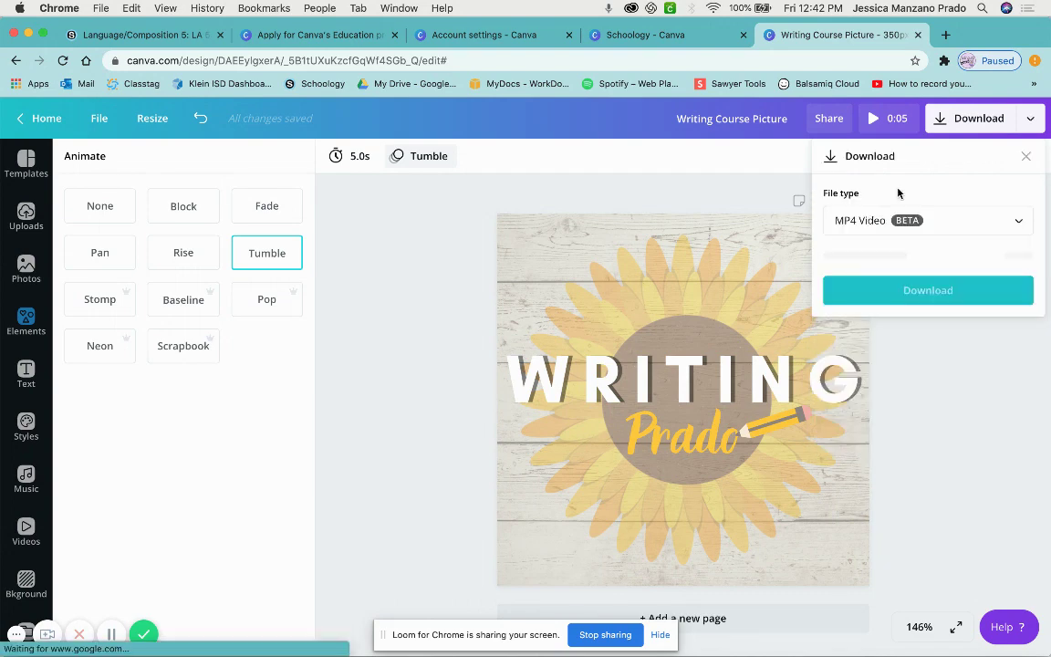
click(984, 232)
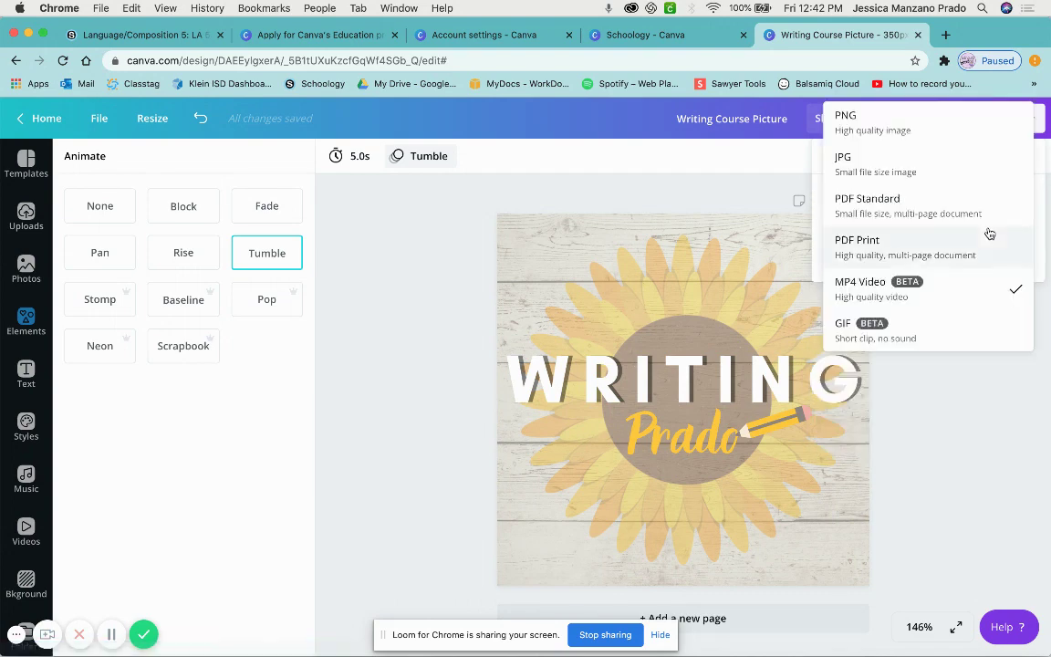
click(844, 328)
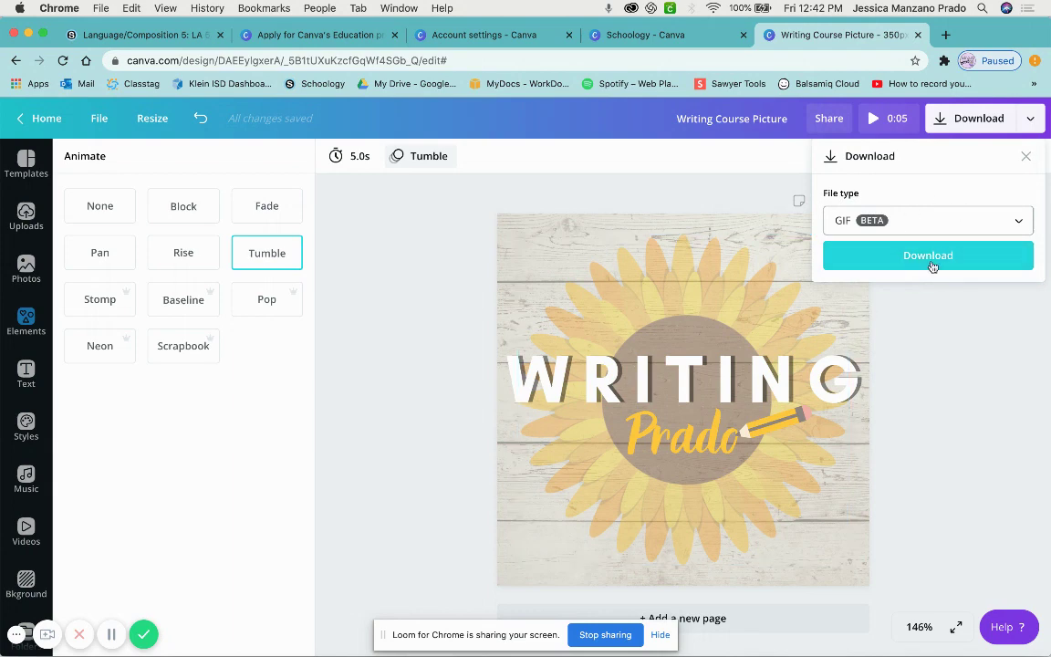
click(929, 257)
click(146, 35)
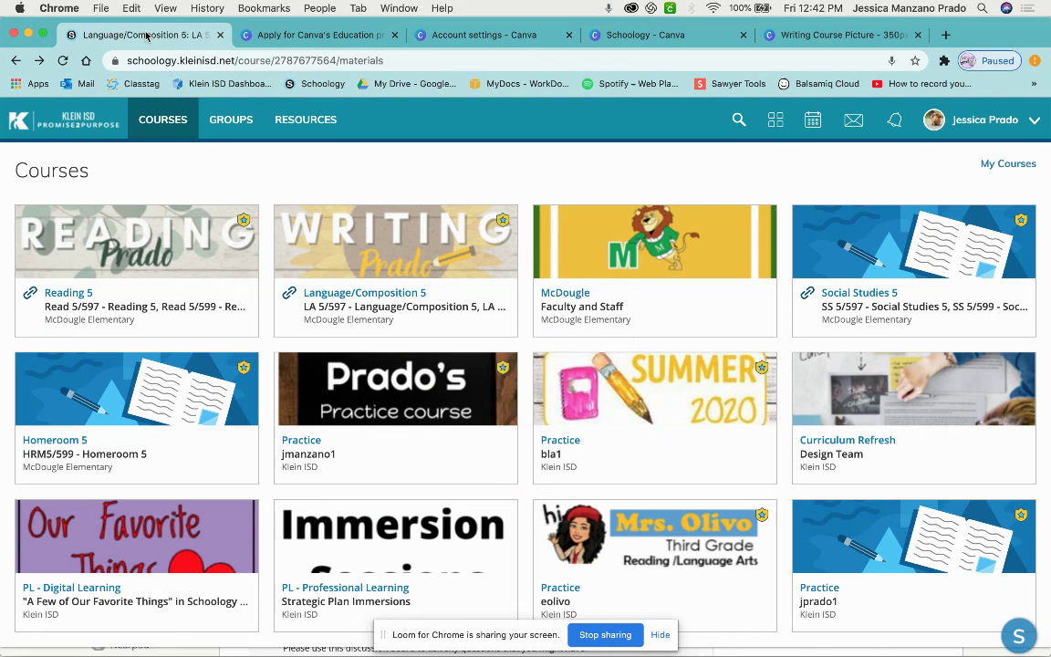
Open Language/Composition 5 and start editing its course picture, then cancel without uploading anything.
click(376, 263)
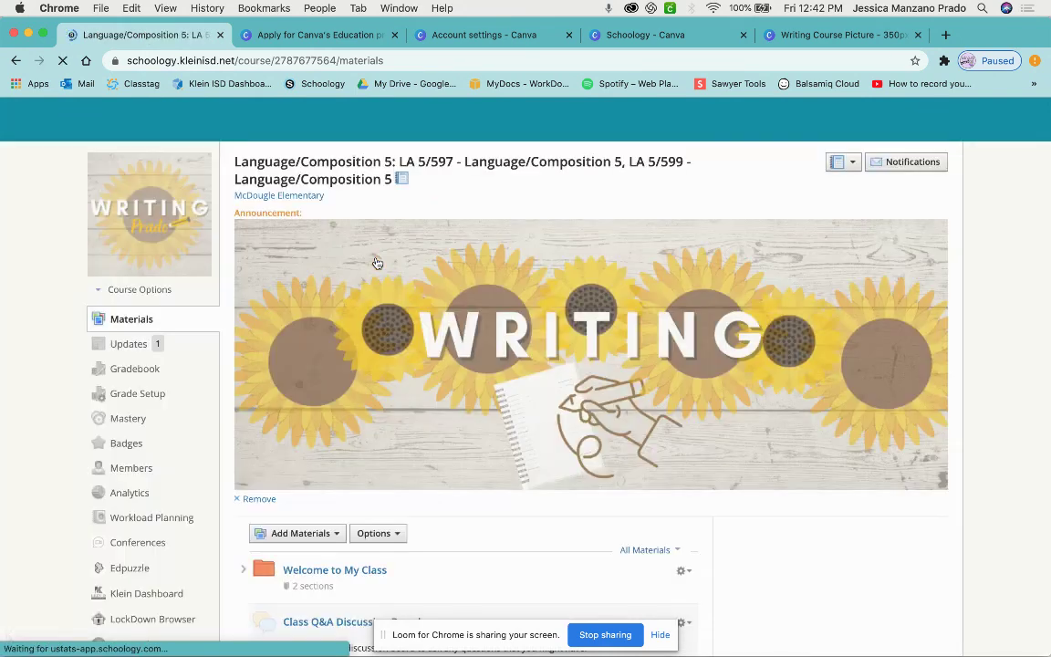
click(182, 165)
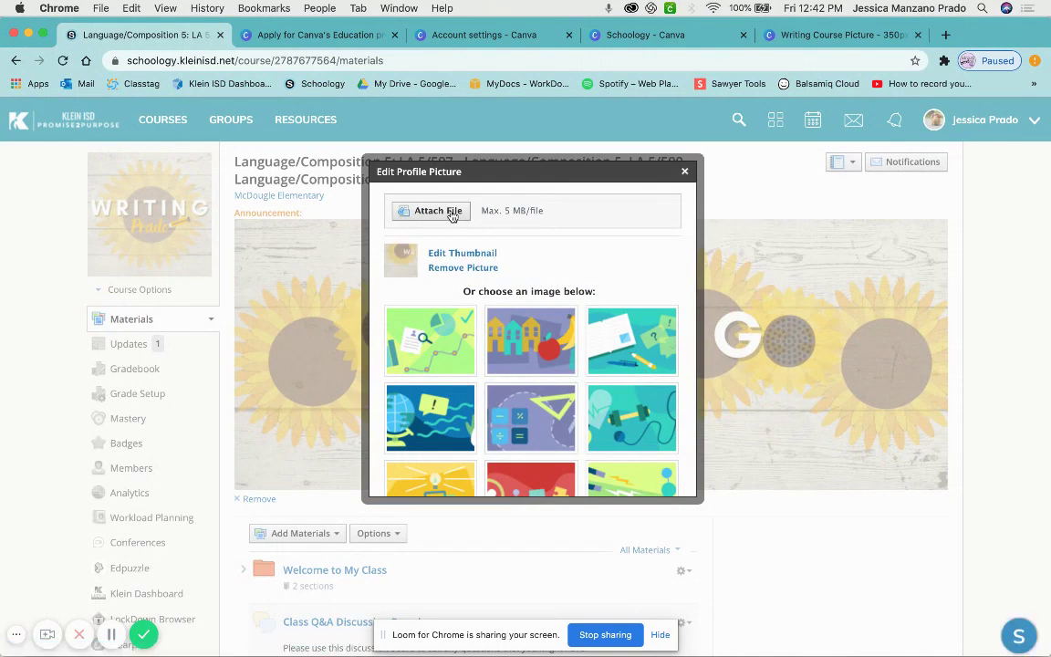
click(451, 214)
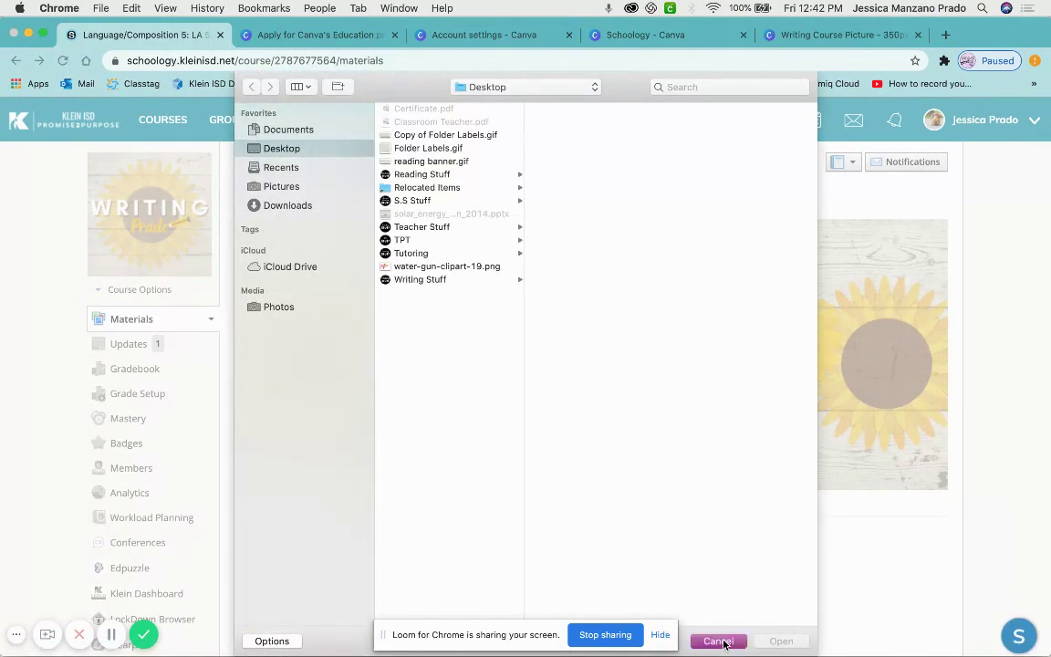
click(718, 641)
click(685, 171)
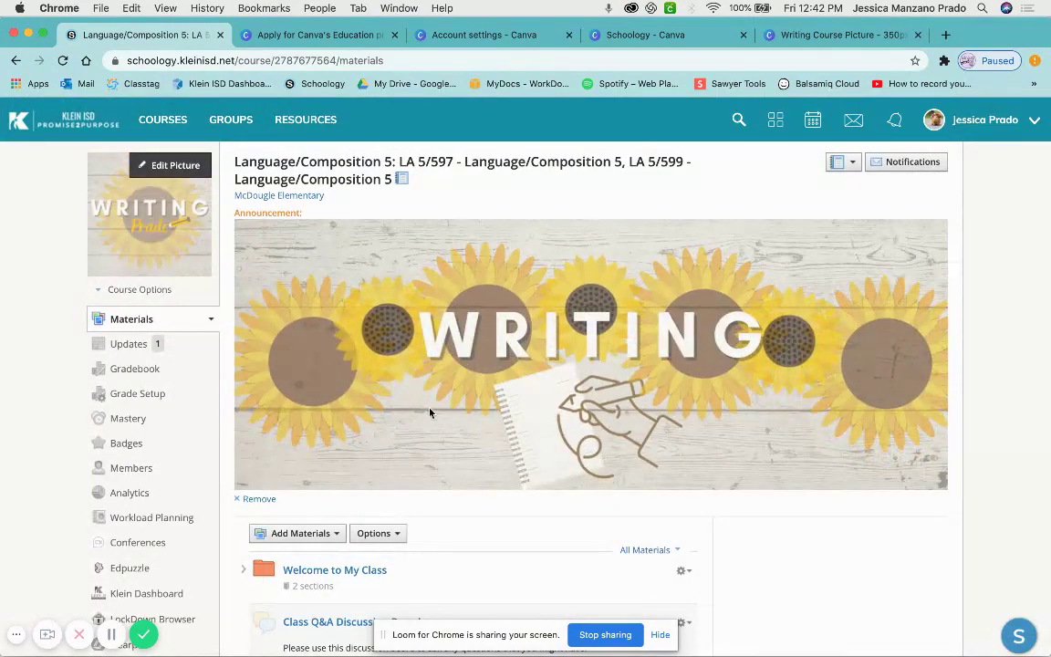
Make a copy of Writing Course Picture in the Schoology folder and open the copy.
click(638, 36)
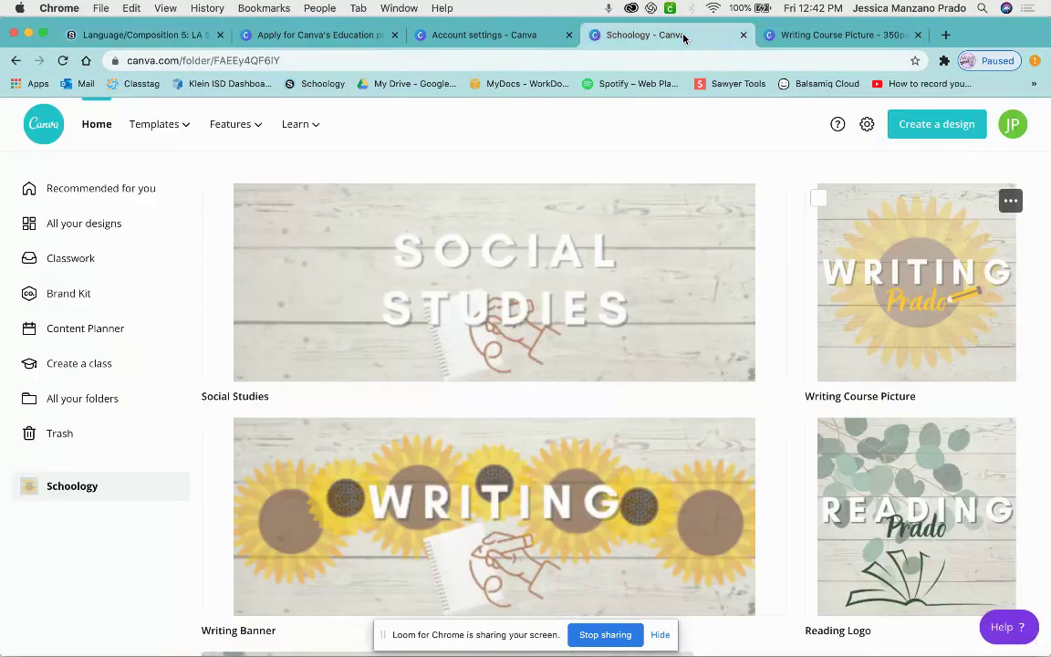
mouse_move(1016, 208)
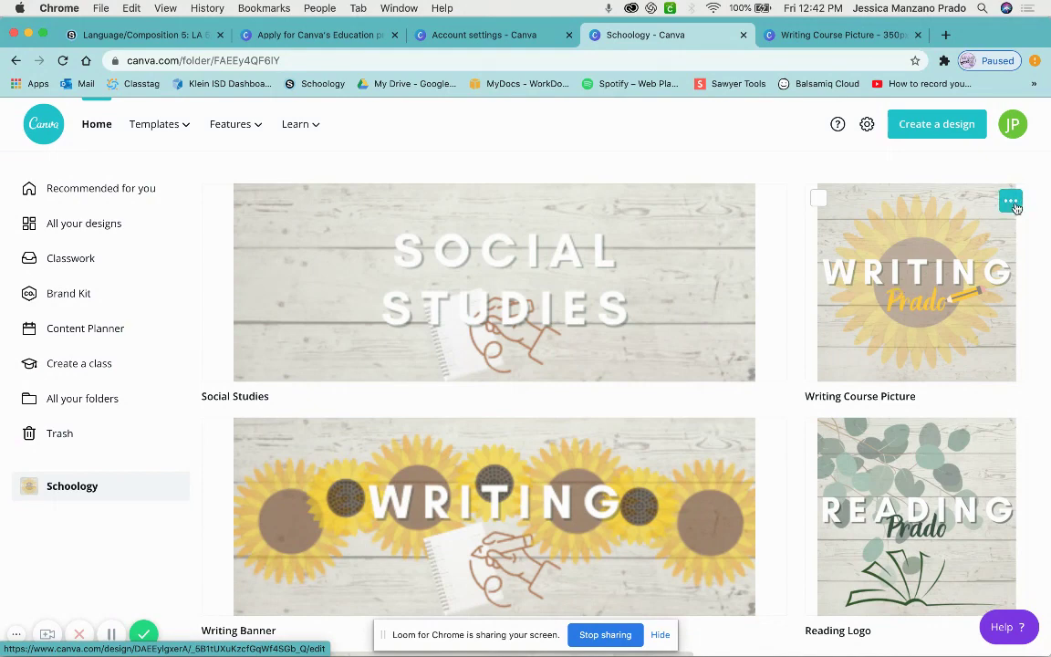
click(1012, 203)
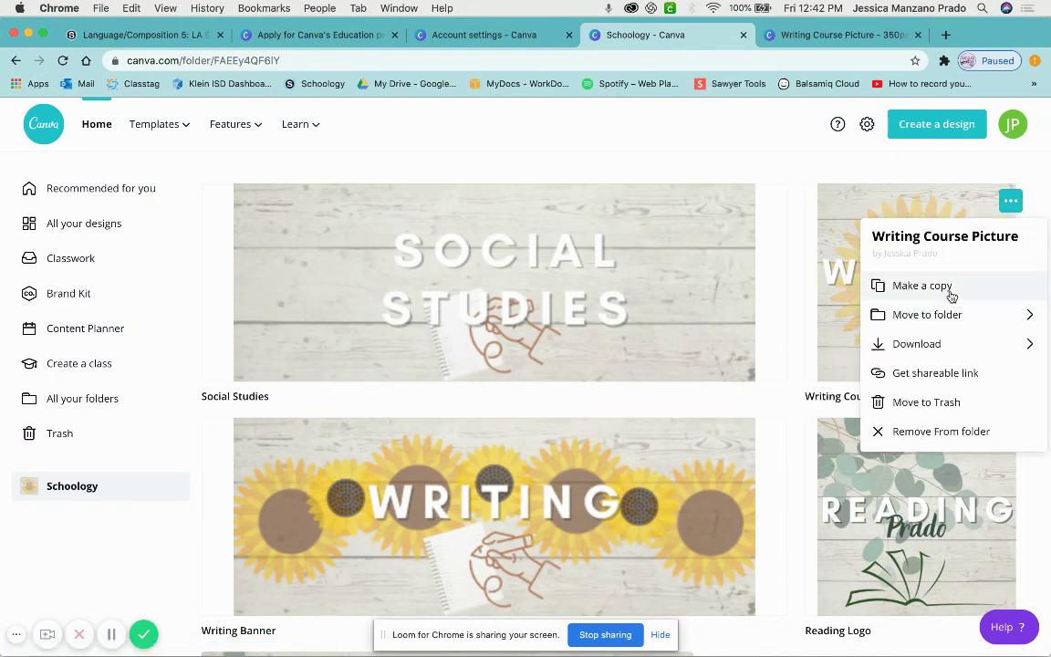
scroll(785, 459, down, 5)
click(781, 545)
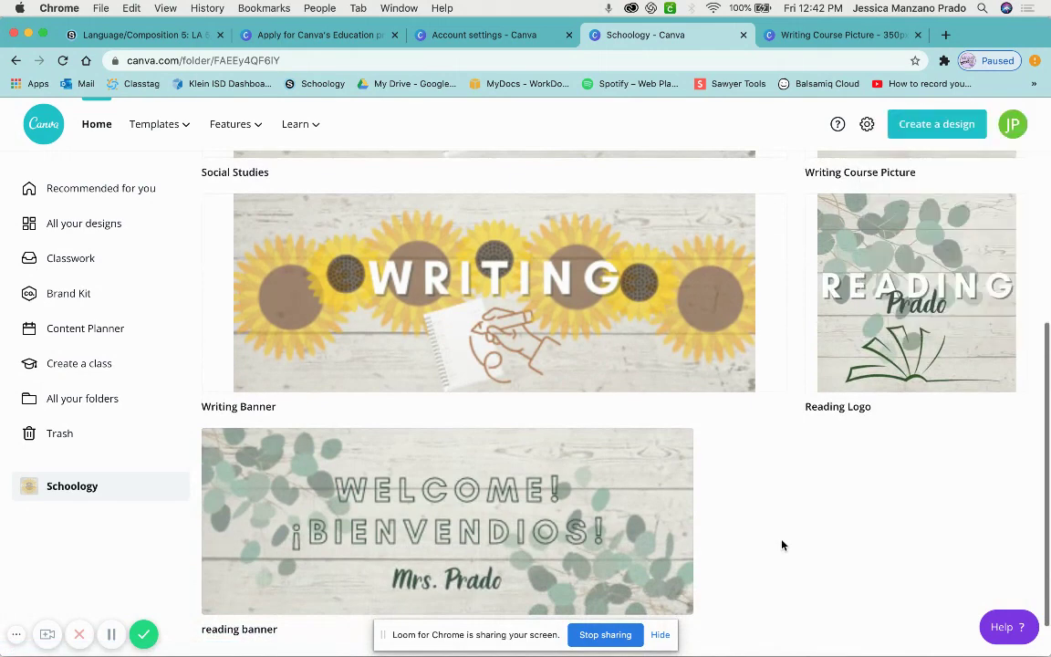
scroll(782, 545, up, 5)
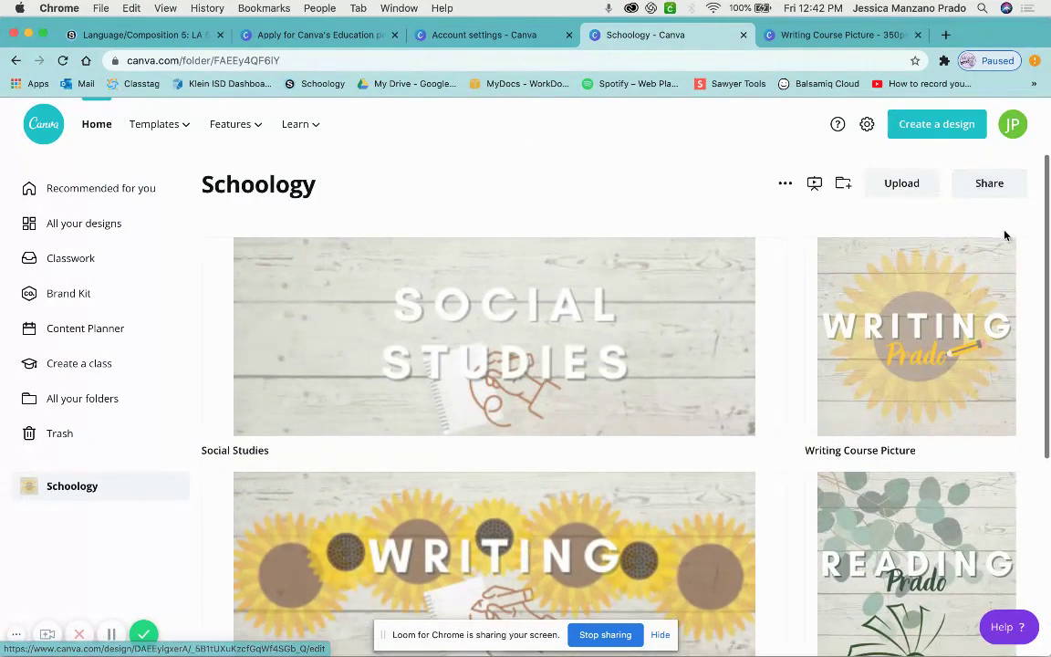
click(1008, 257)
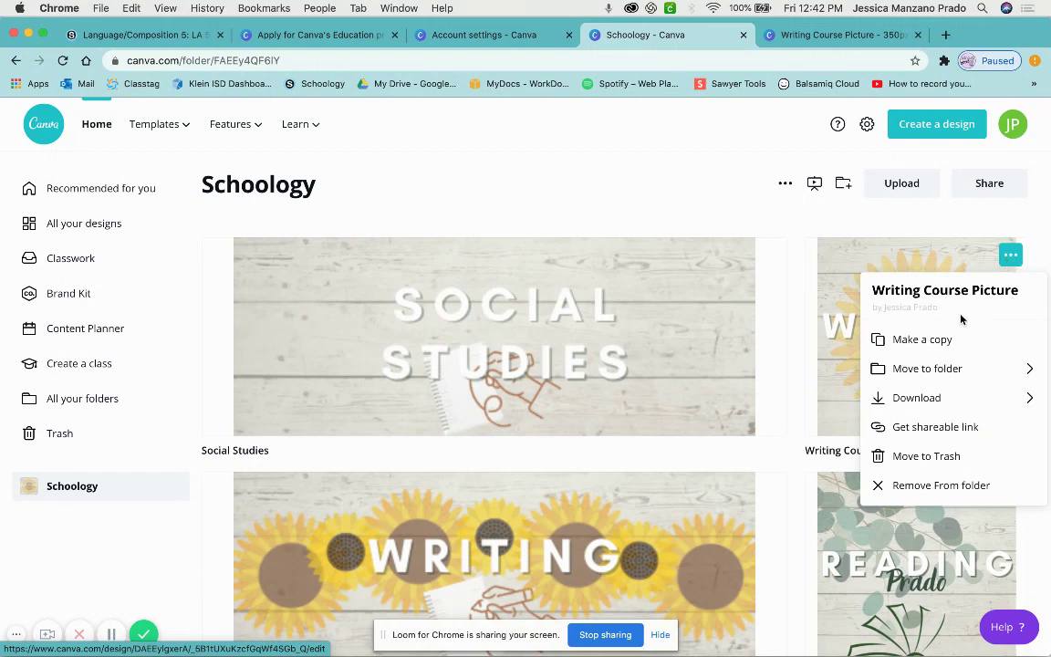
click(922, 339)
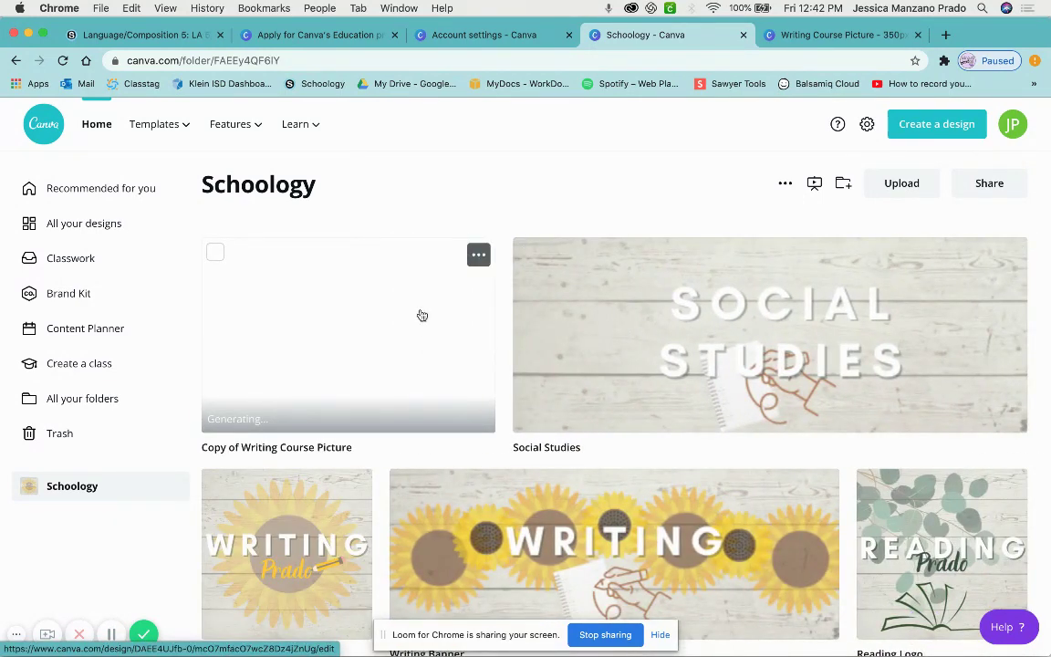
click(404, 334)
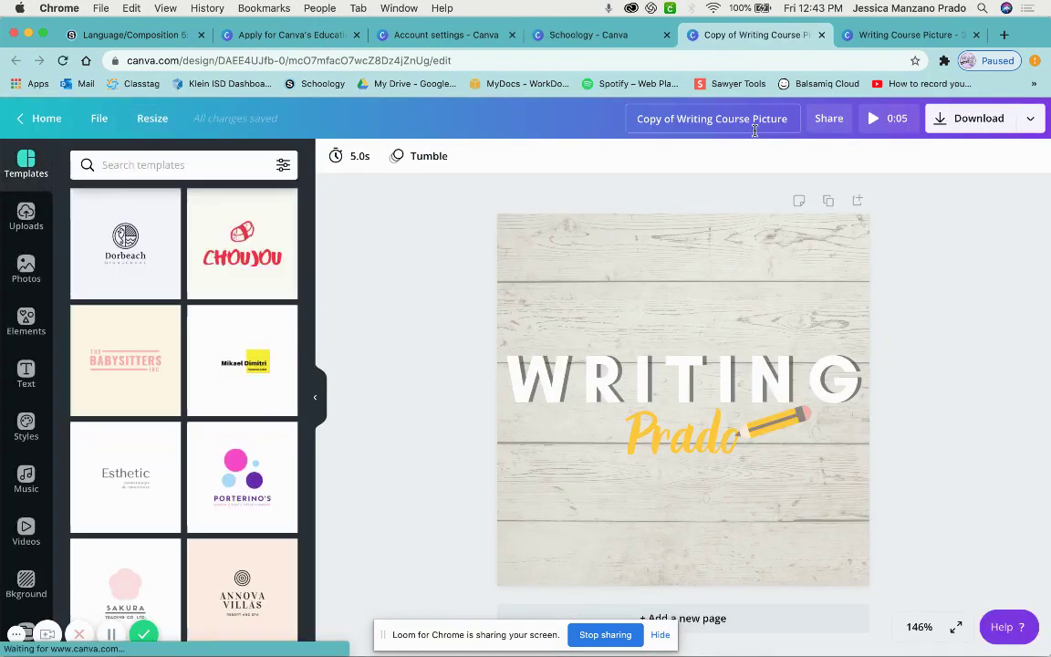
Rename the copied design to 'Writing Banner'.
click(734, 119)
text(Writing Banner)
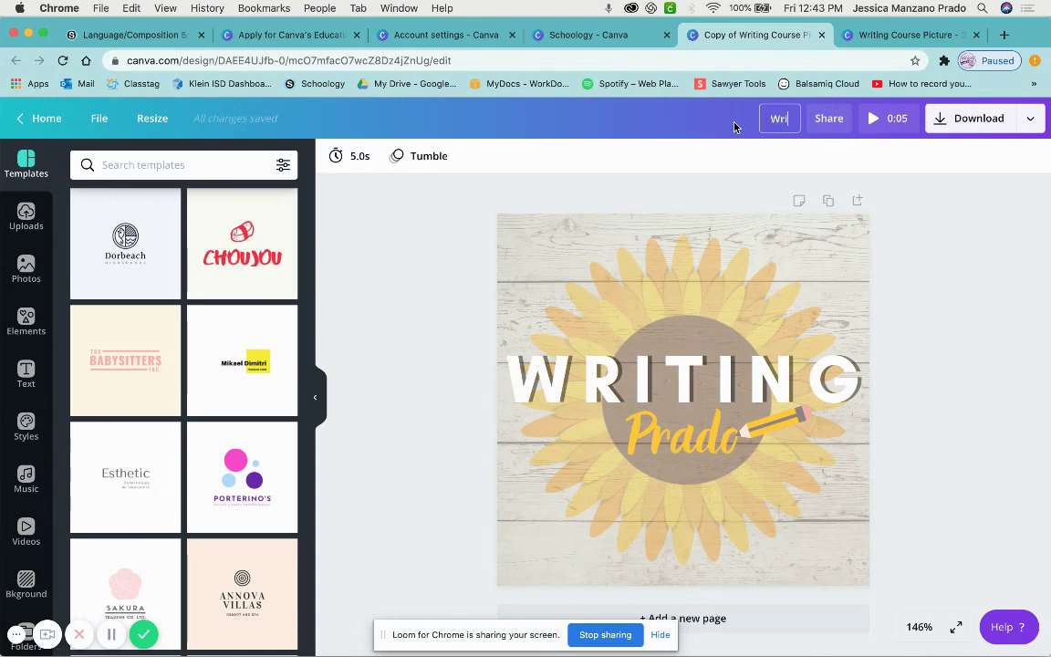
click(366, 230)
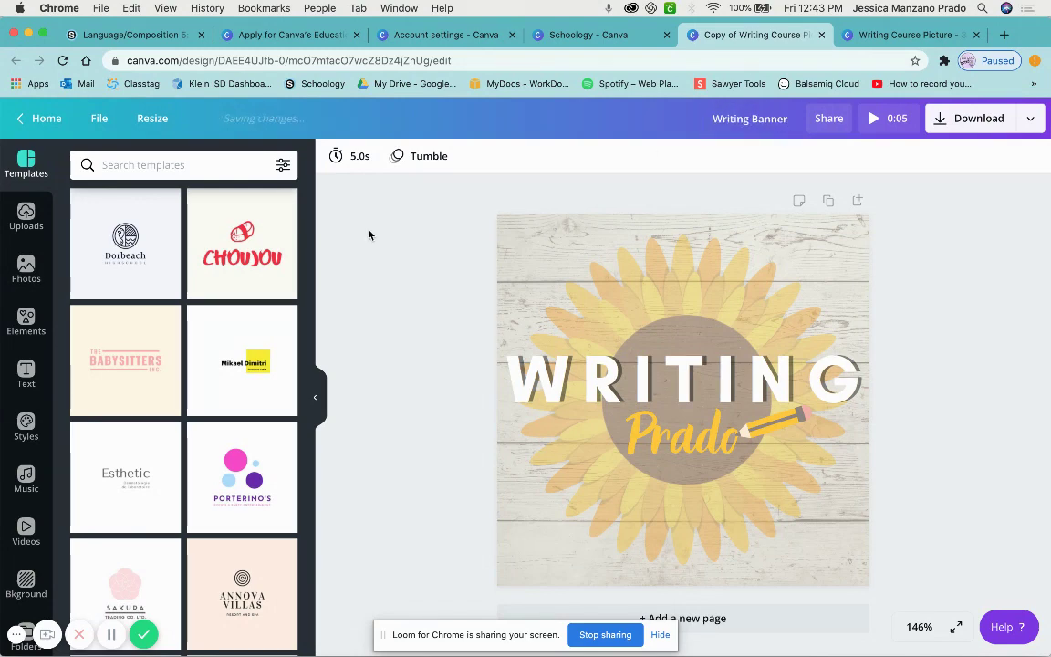
Resize the design to the Facebook Cover size, 2050 × 780 px.
click(151, 120)
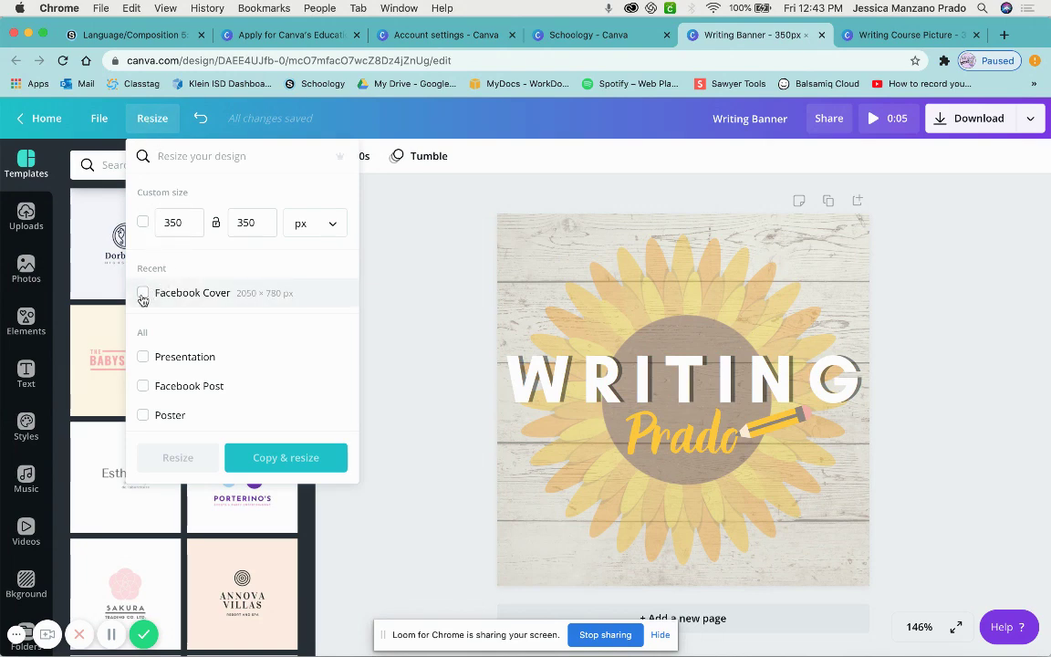
click(143, 295)
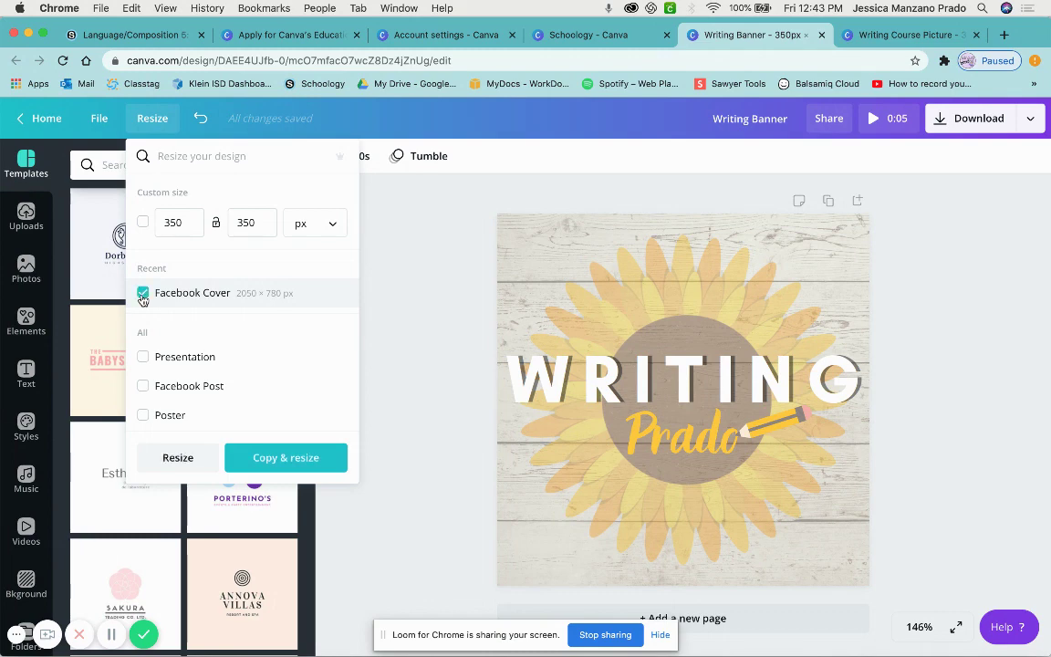
click(179, 458)
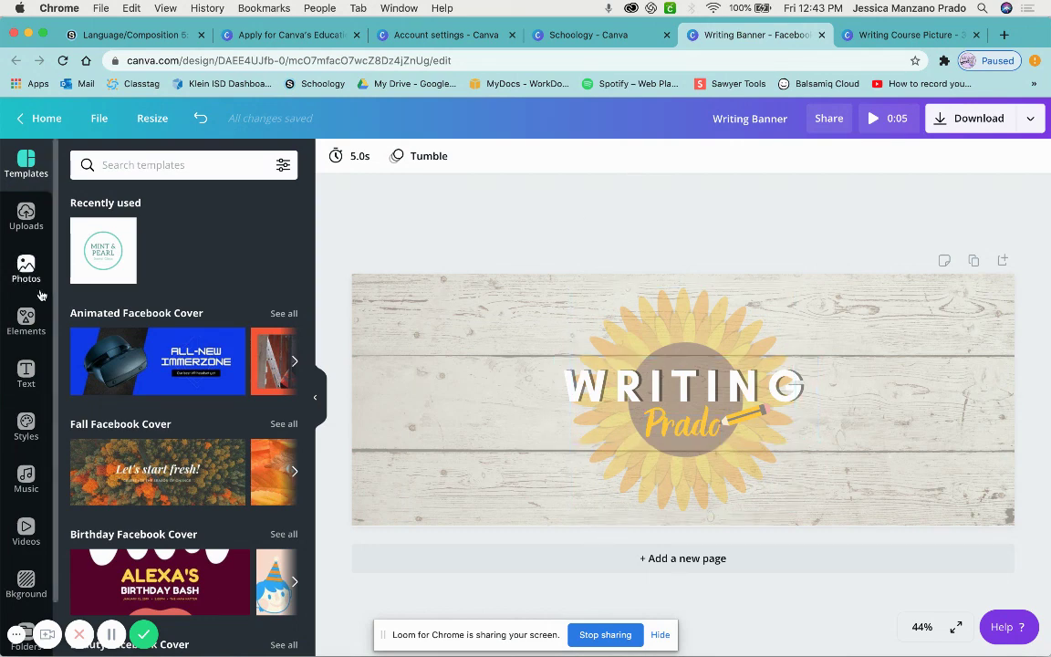
Search Canva's graphic elements for 'sunflower'.
click(41, 331)
click(164, 162)
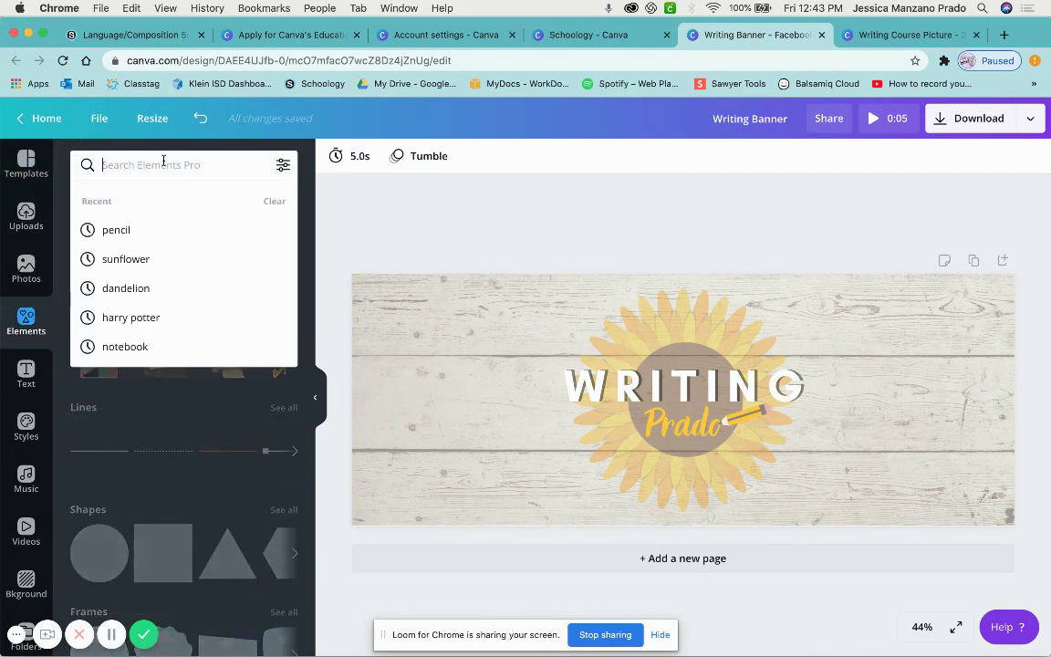
text(sunflower)
key(Return)
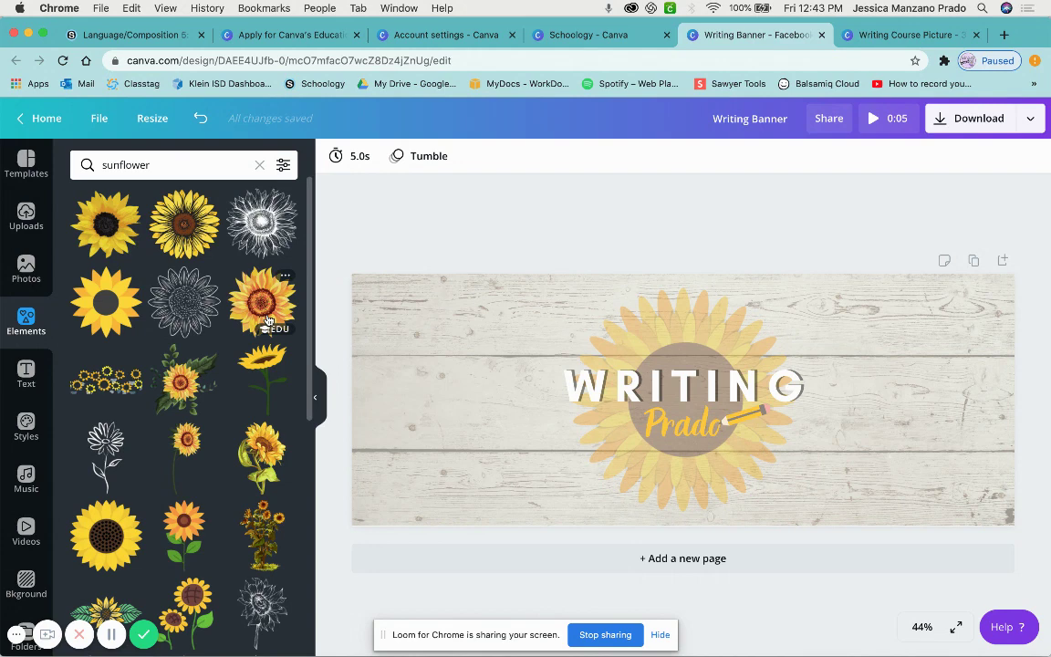
click(680, 362)
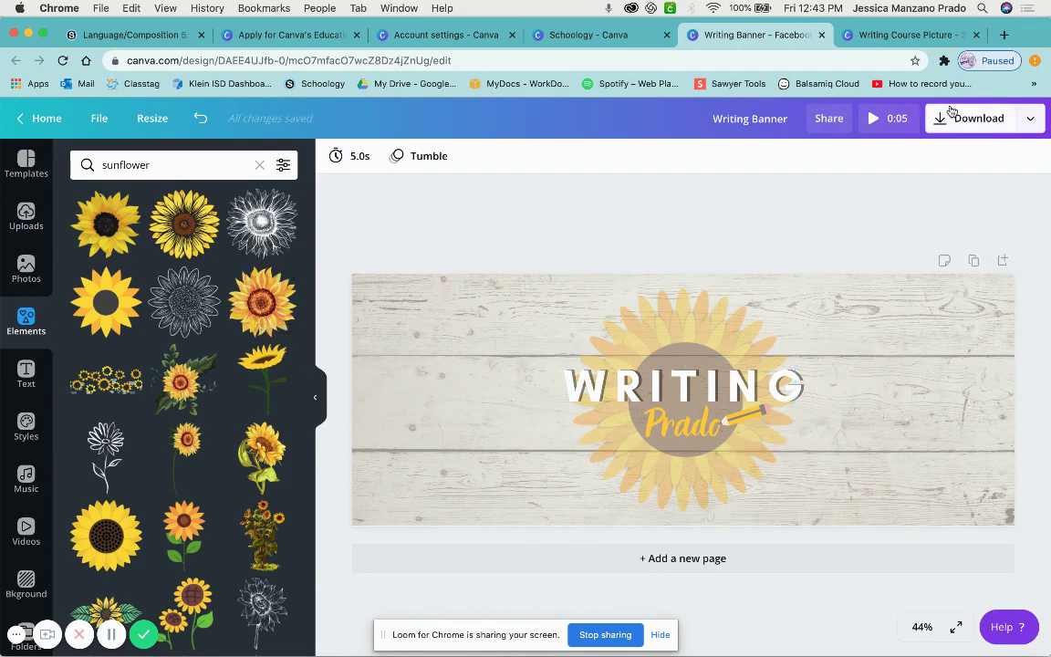
click(730, 315)
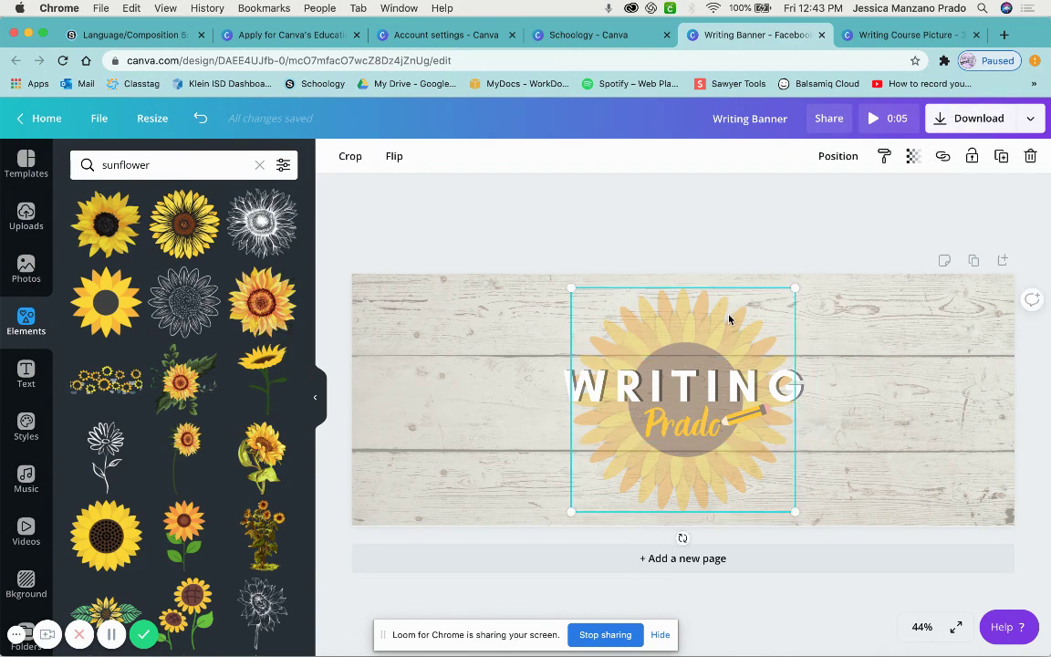
Add the plain yellow sunflower, move it left of WRITING and enlarge it.
click(108, 310)
drag(682, 401, 515, 394)
drag(576, 443, 605, 459)
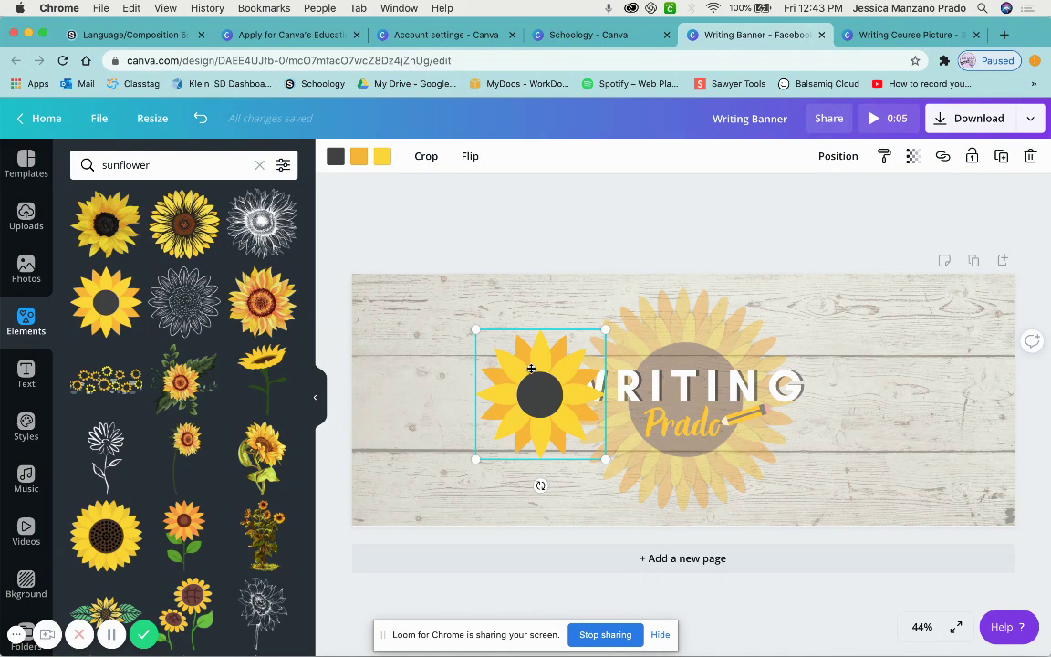
double_click(558, 338)
click(547, 270)
click(837, 156)
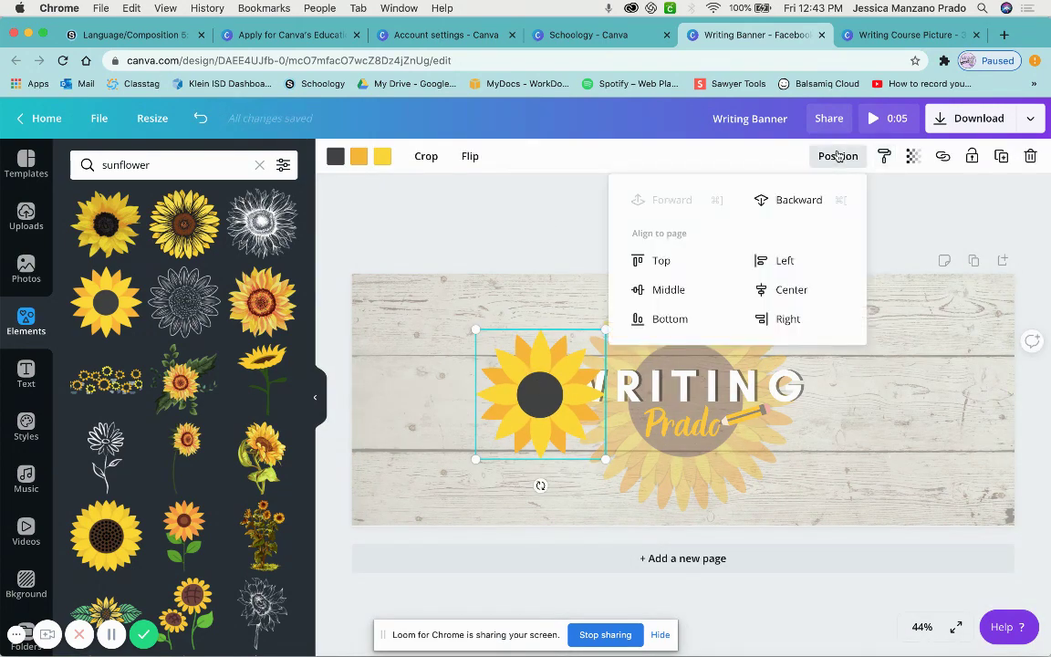
Send the new sunflower behind WRITING and set its transparency to 57.
click(800, 200)
click(641, 421)
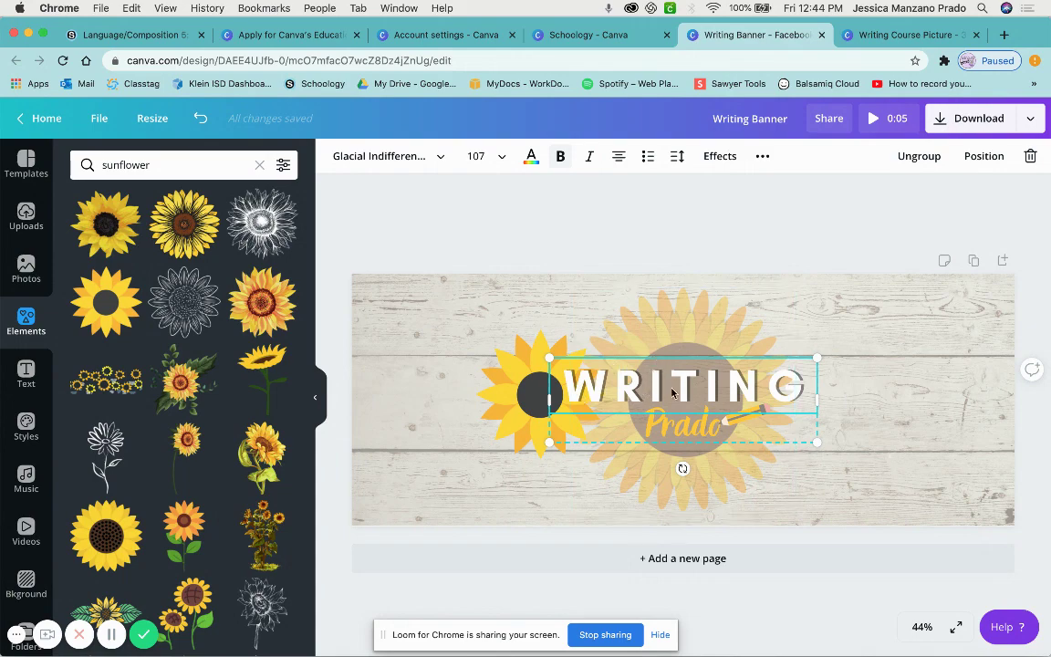
click(762, 248)
click(527, 397)
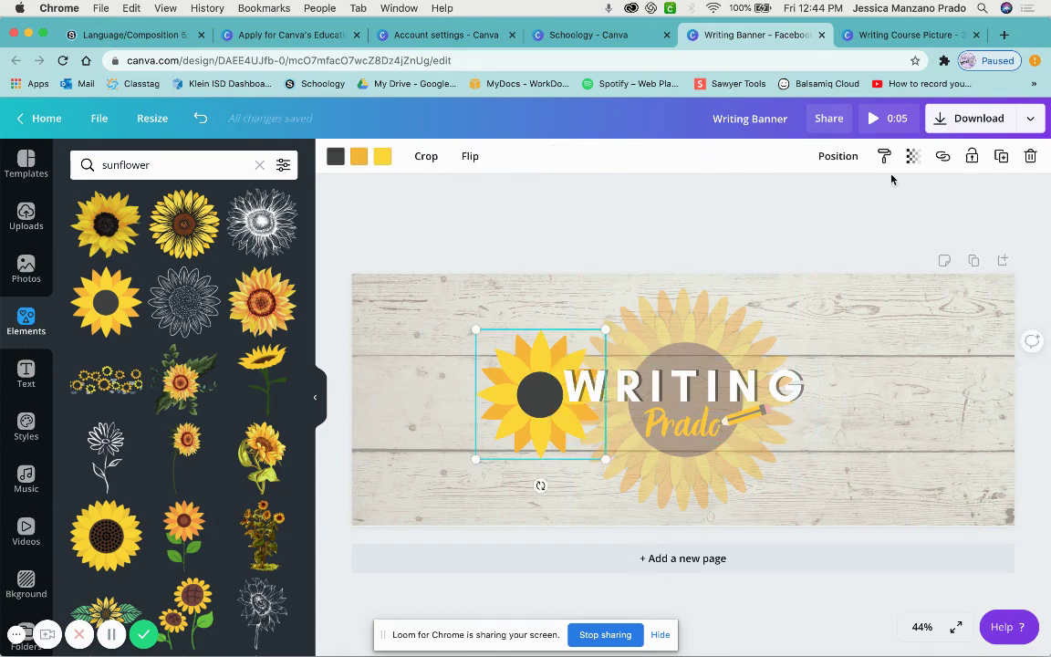
click(912, 156)
drag(867, 194, 830, 194)
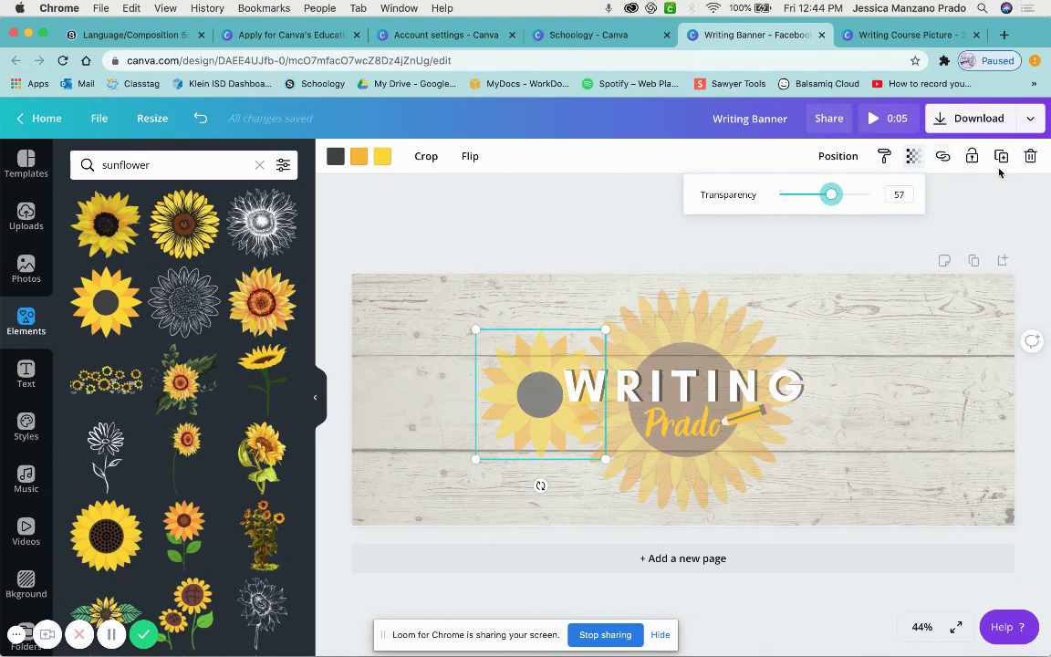
click(586, 242)
Duplicate the faded sunflower, place the copy above-right of WRITING, then delete it.
click(551, 388)
click(517, 399)
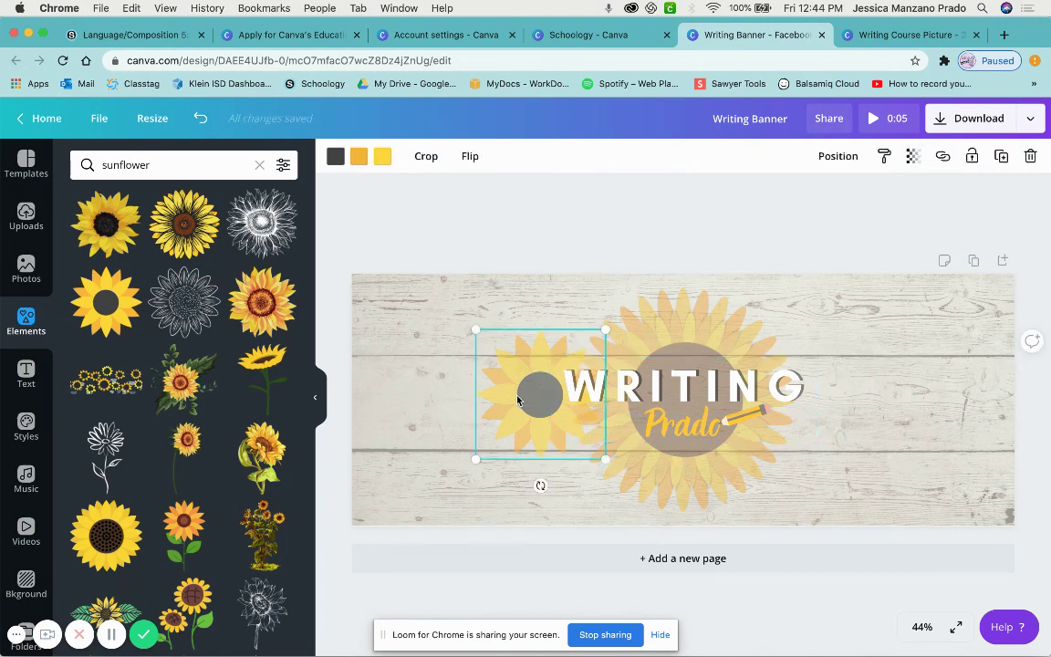
click(1000, 156)
drag(540, 394, 872, 405)
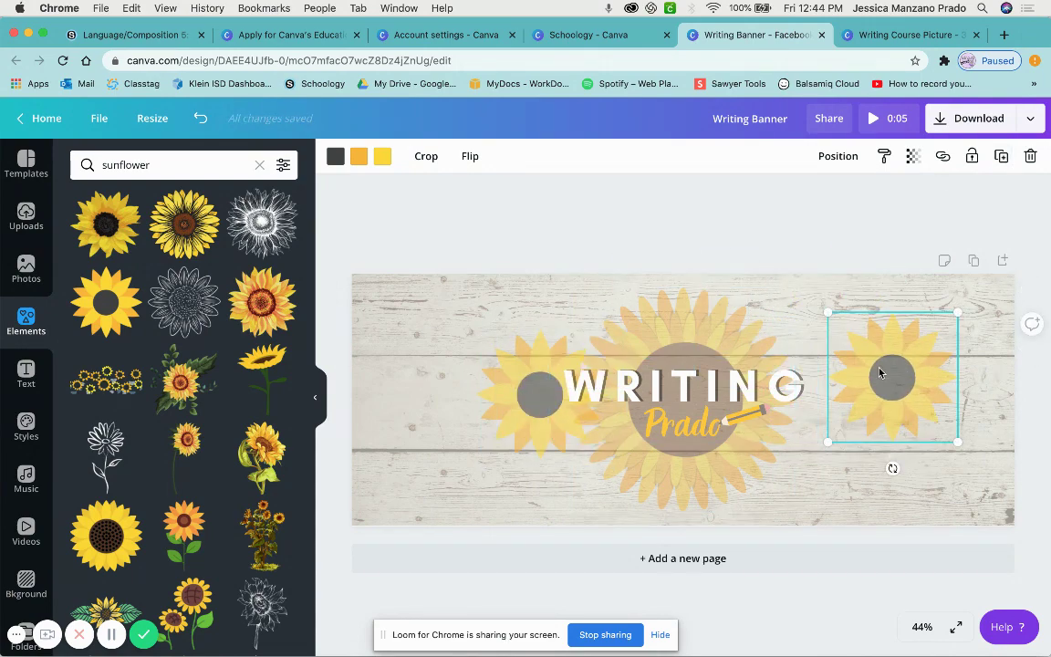
key(Delete)
click(515, 409)
key(Delete)
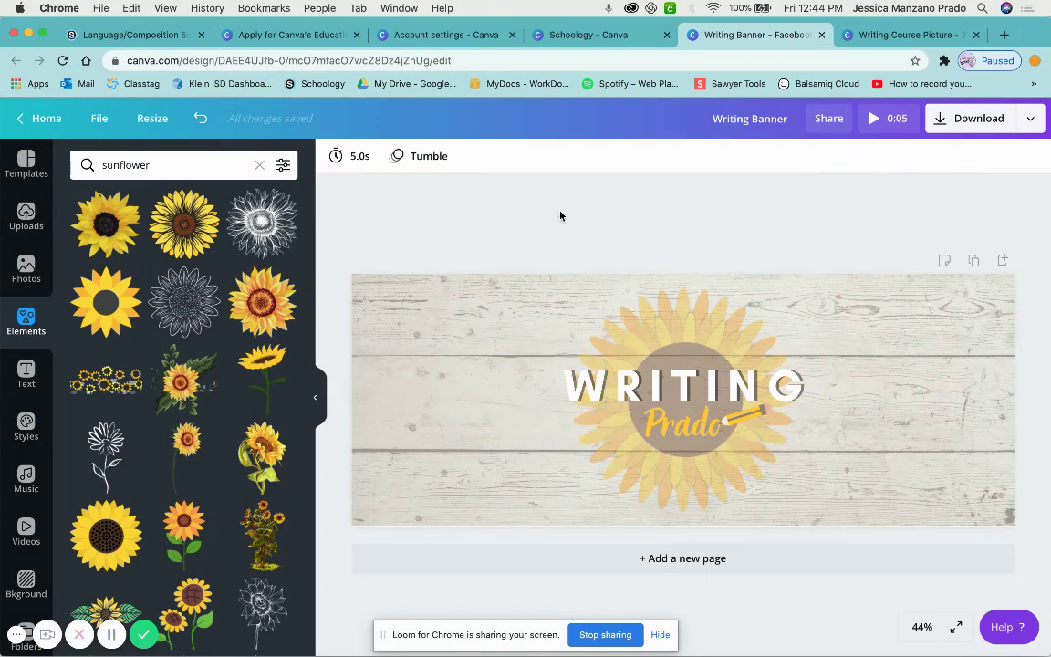
click(867, 126)
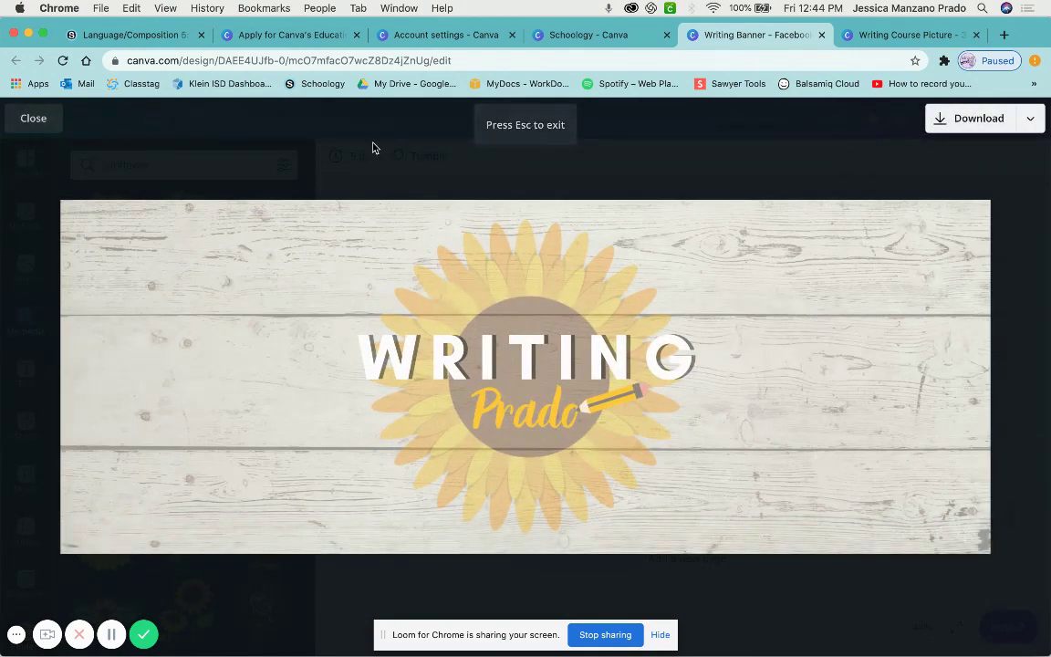
key(Escape)
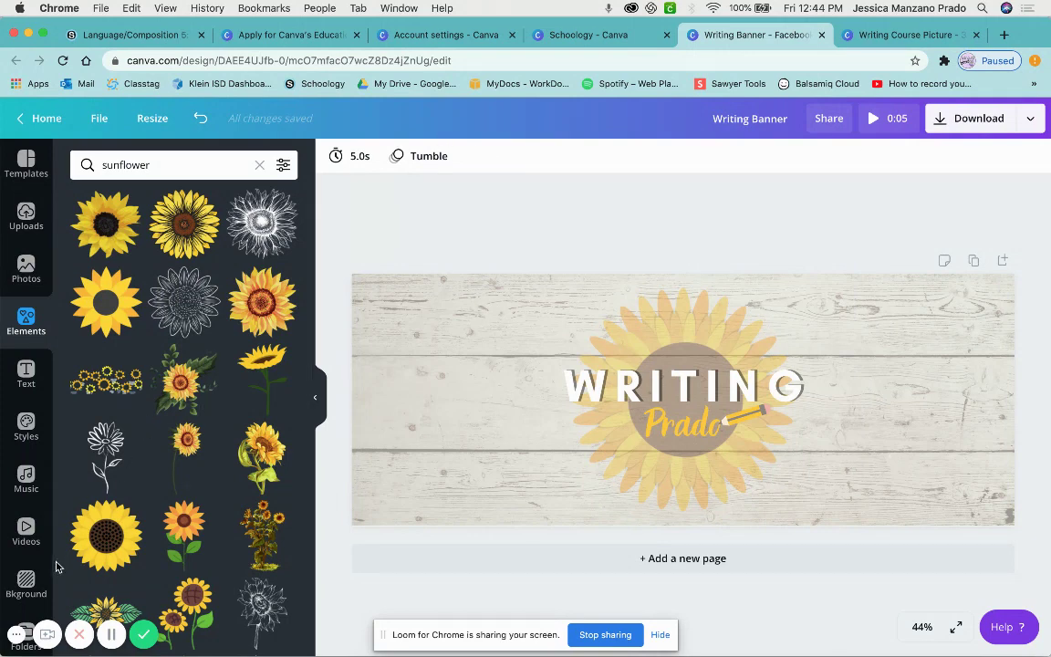
click(1036, 128)
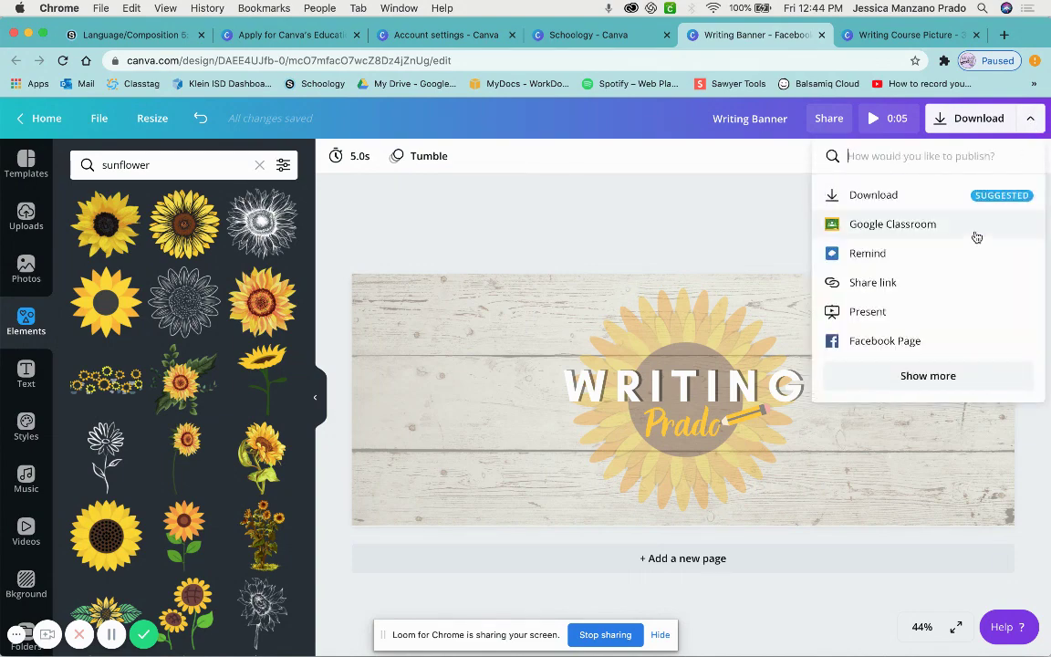
click(928, 199)
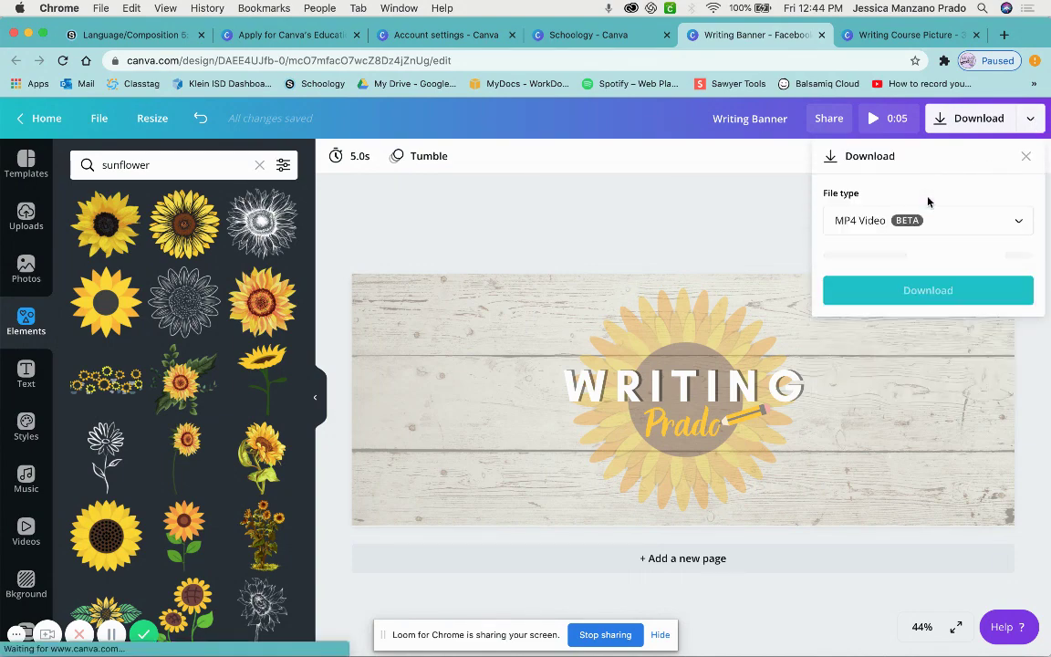
click(1022, 232)
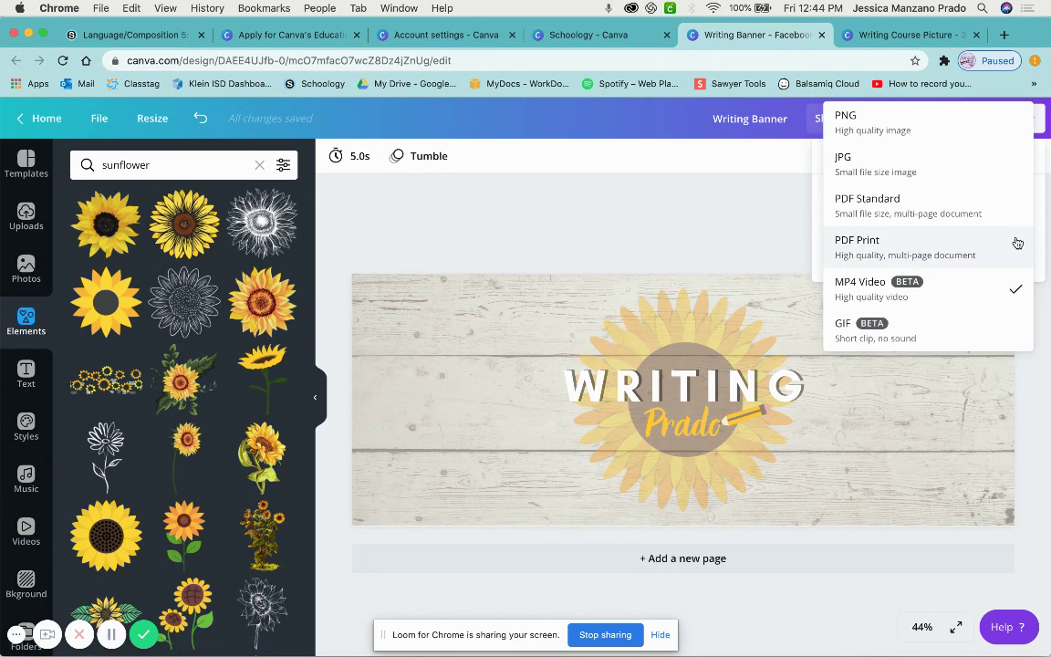
click(932, 323)
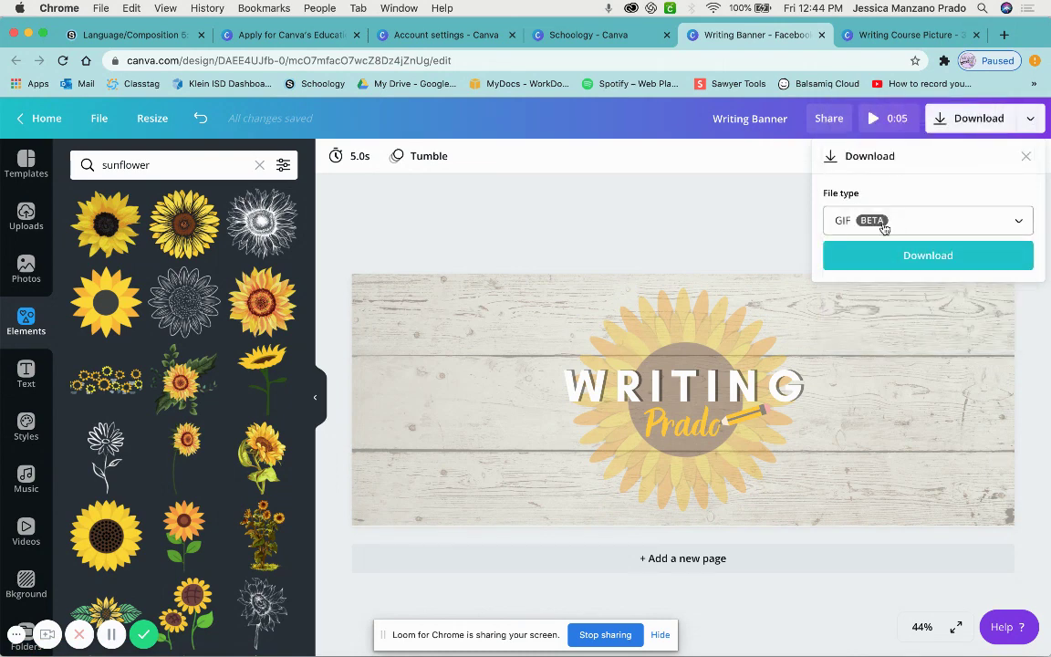
click(671, 184)
Close the old Canva tab and open Google Slides from a 'google slides' web search.
click(976, 35)
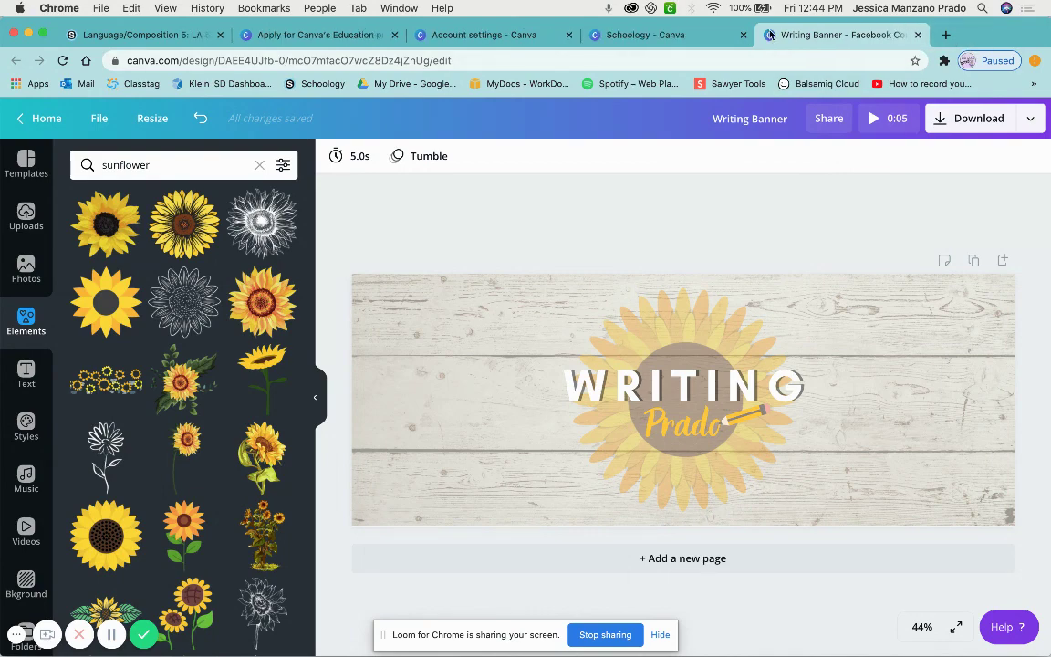
click(946, 35)
text(google)
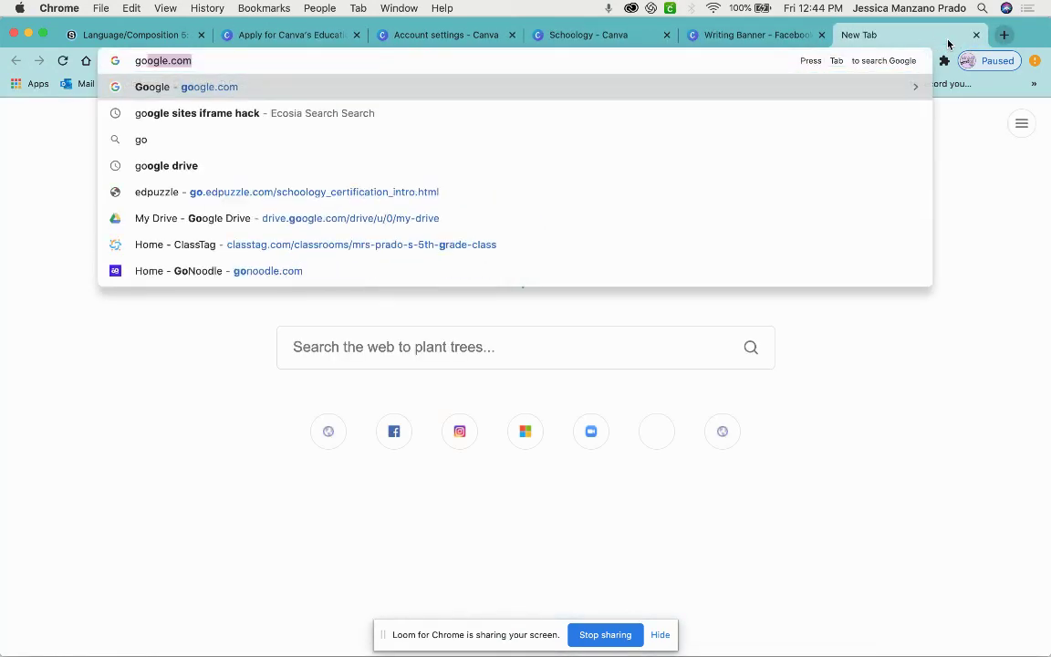
text( slides)
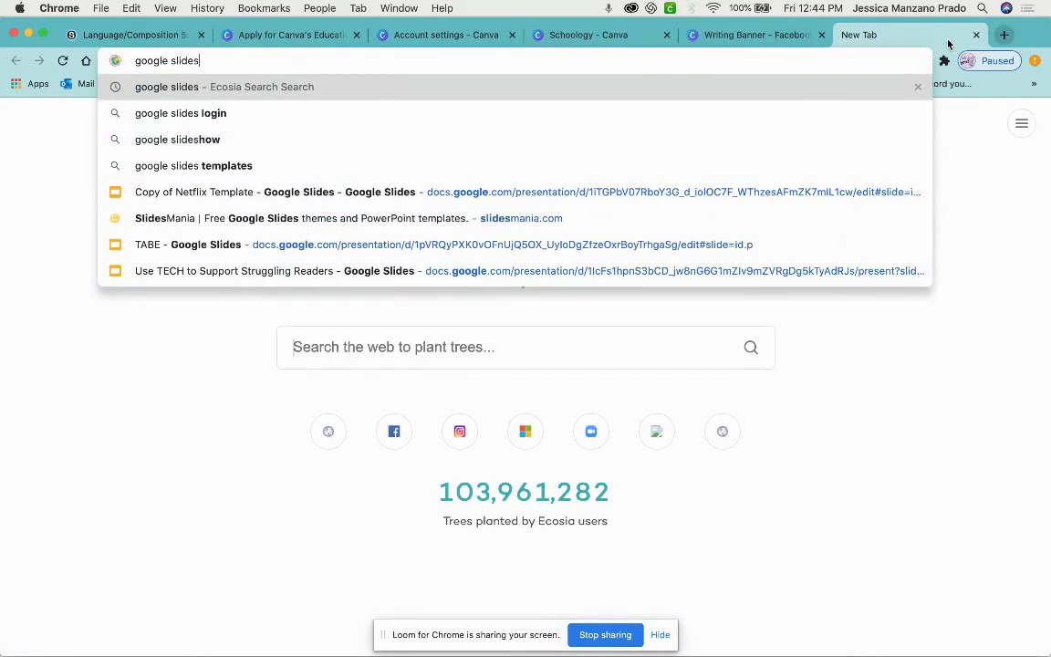
key(Return)
click(362, 217)
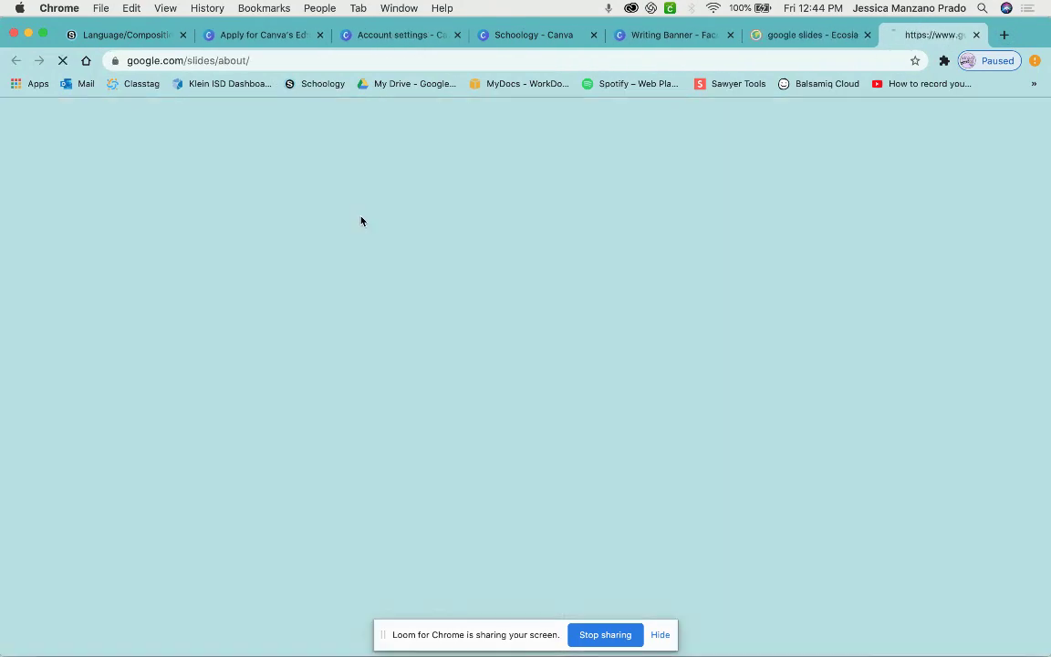
Open the Language/Composition 5 course's Updates page in Schoology.
click(120, 37)
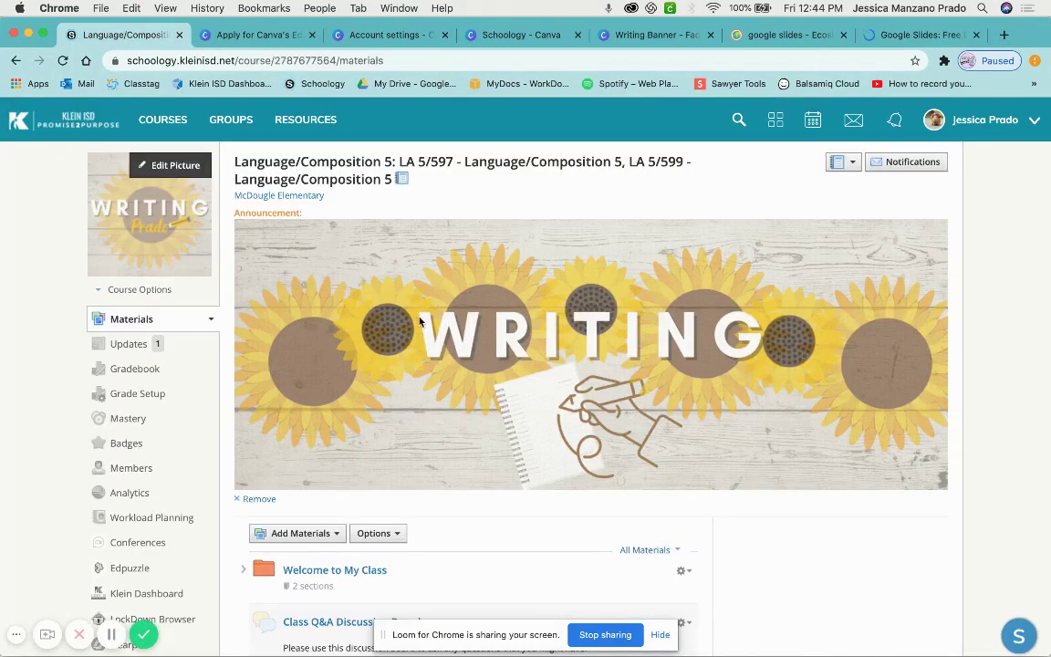
click(133, 346)
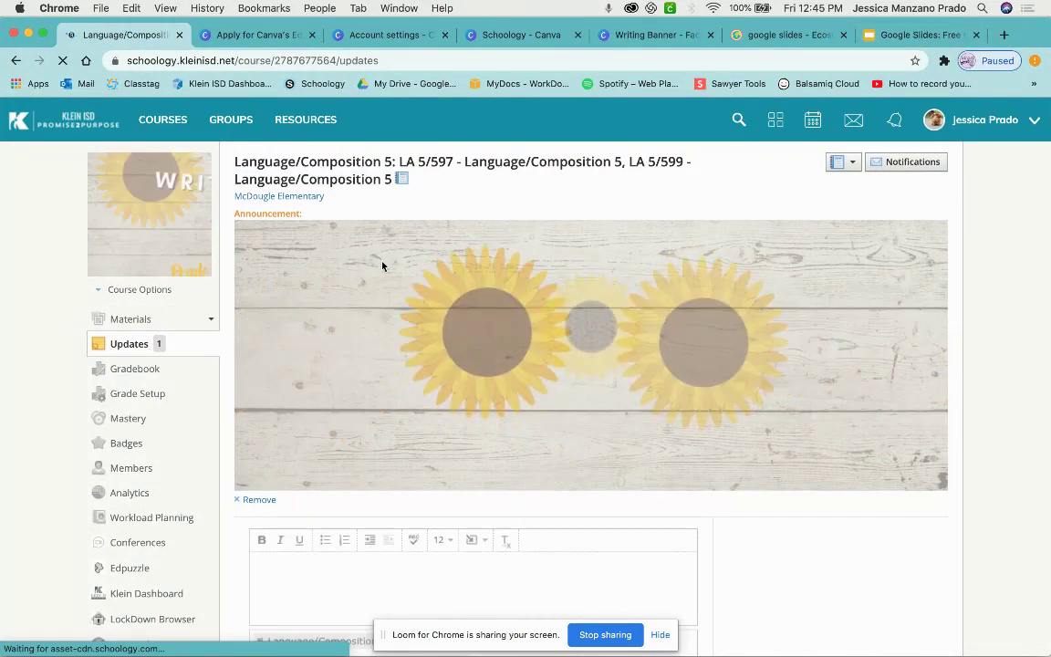
scroll(281, 477, down, 3)
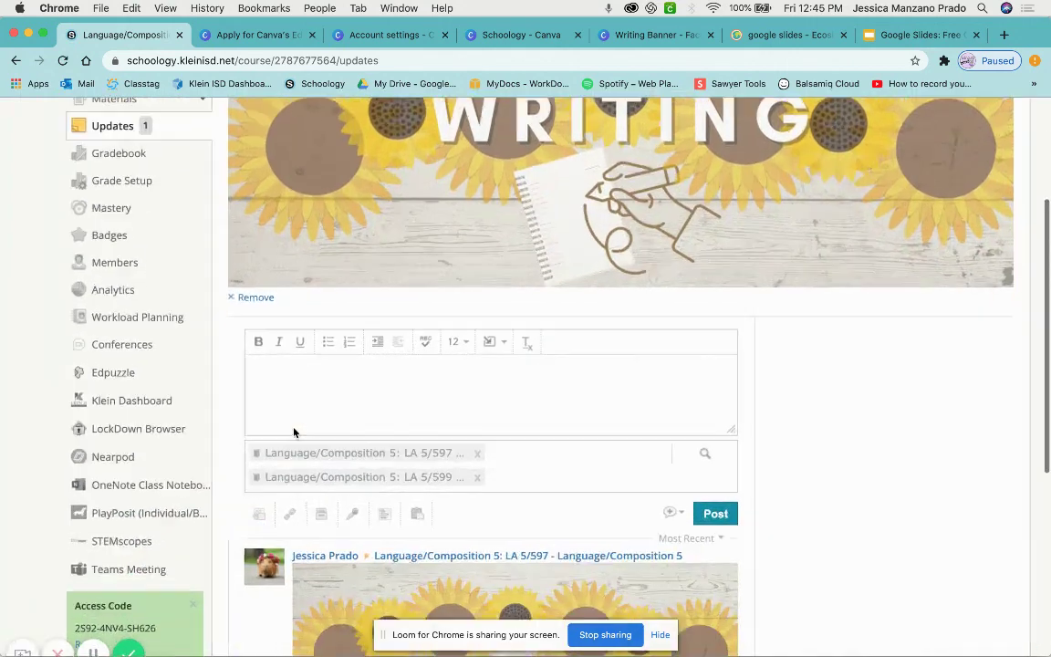
scroll(263, 383, up, 3)
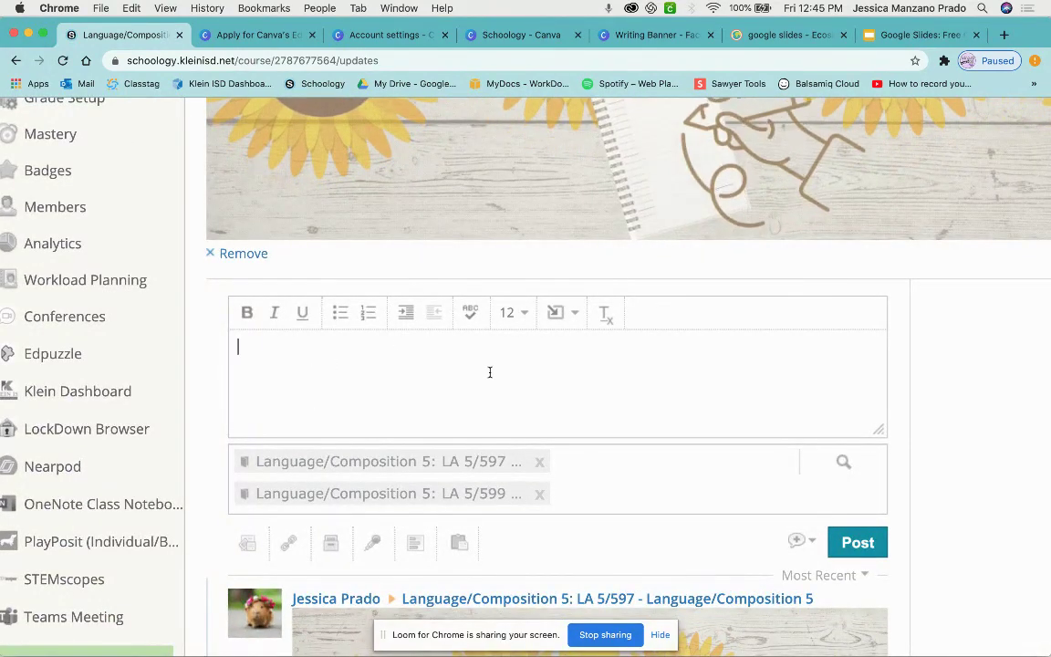
Return to the Writing Banner design in Canva and bring up its canvas options.
click(927, 36)
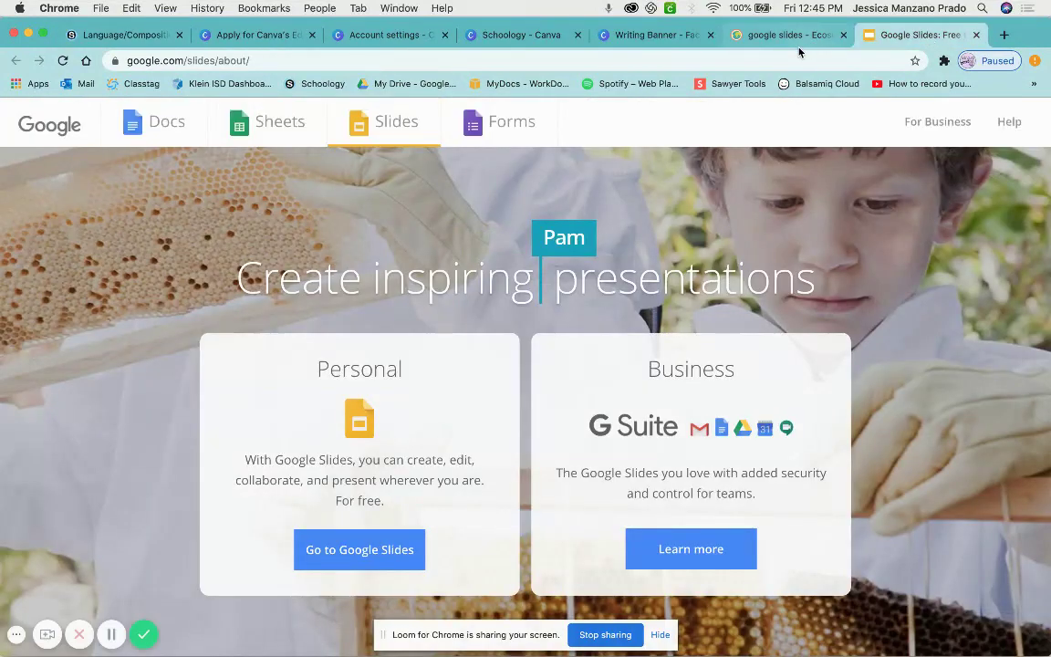
click(653, 41)
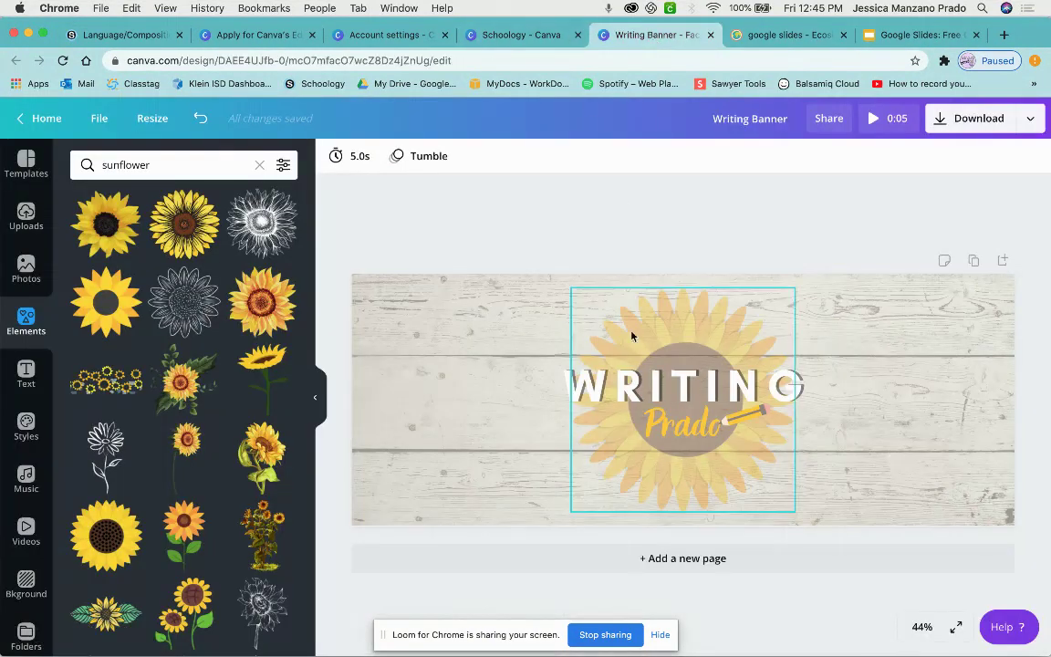
right_click(513, 312)
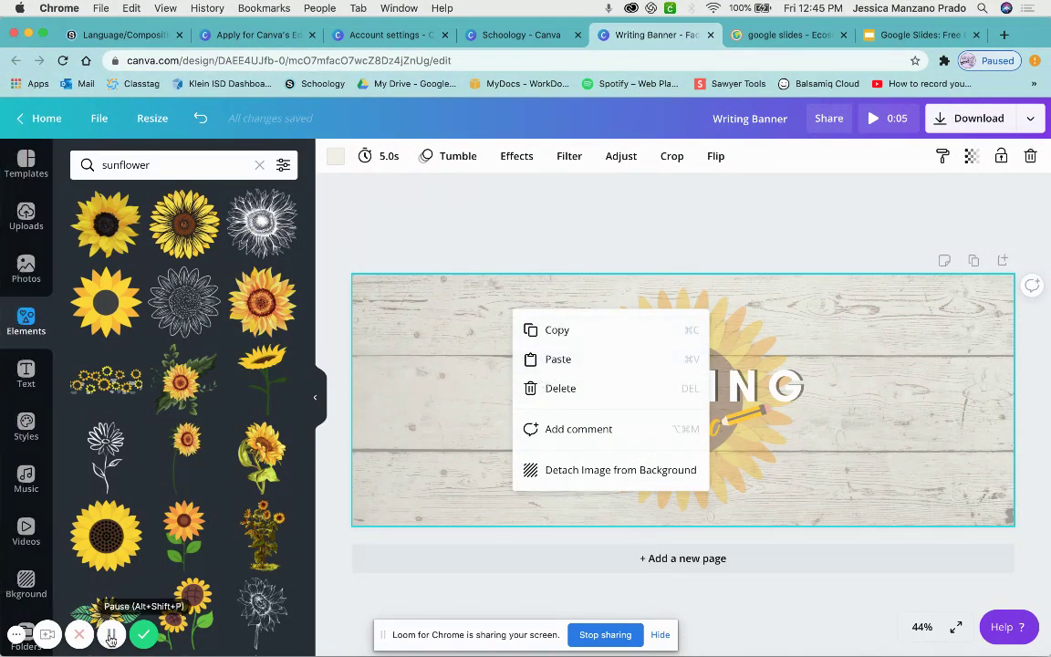
Go into Google Slides and start a new blank presentation.
click(921, 37)
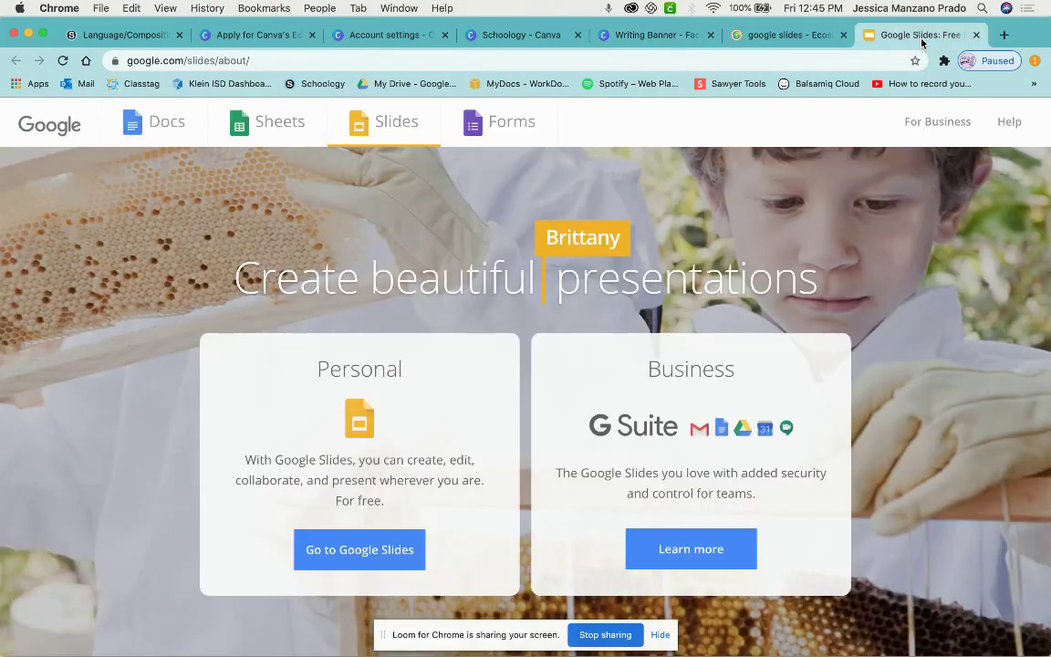
click(370, 550)
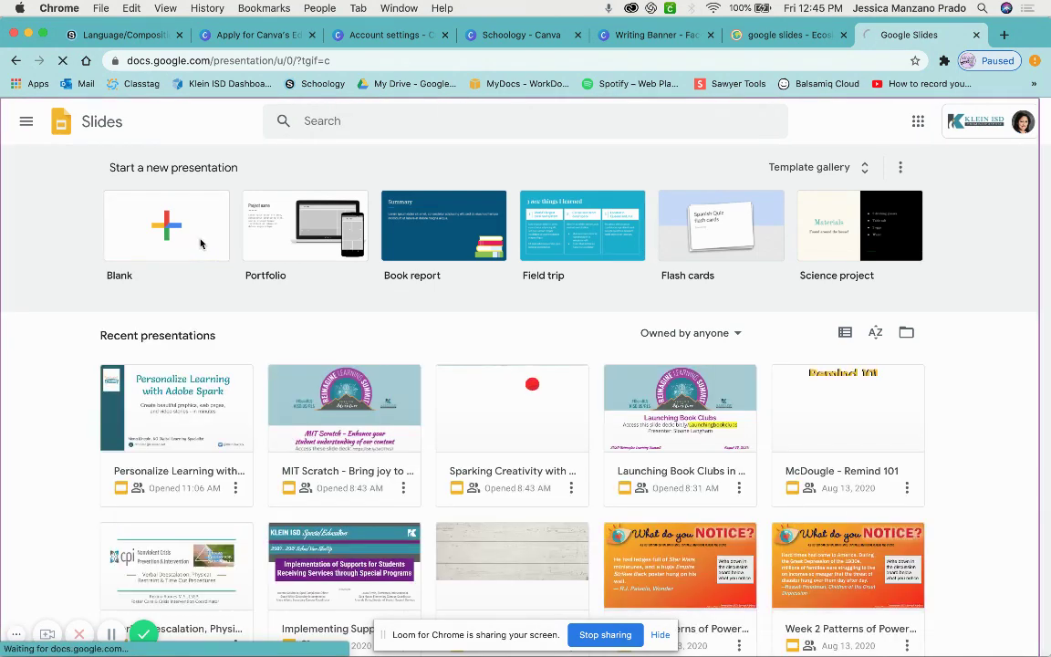
click(167, 233)
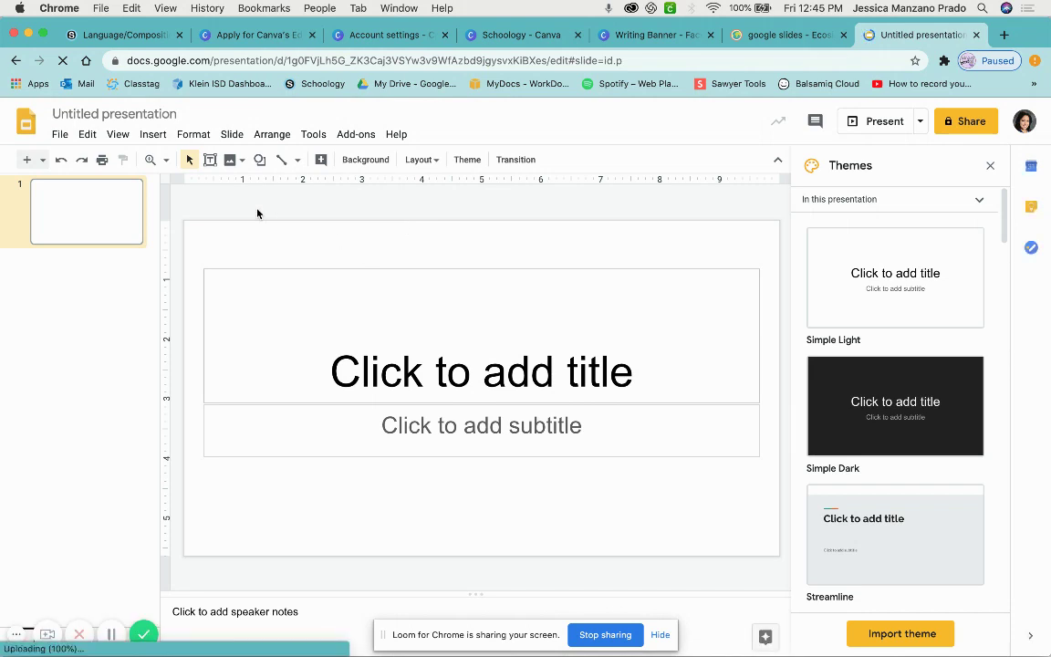
Upload Copy of Folder Labels.gif onto the slide and copy the inserted image.
click(153, 135)
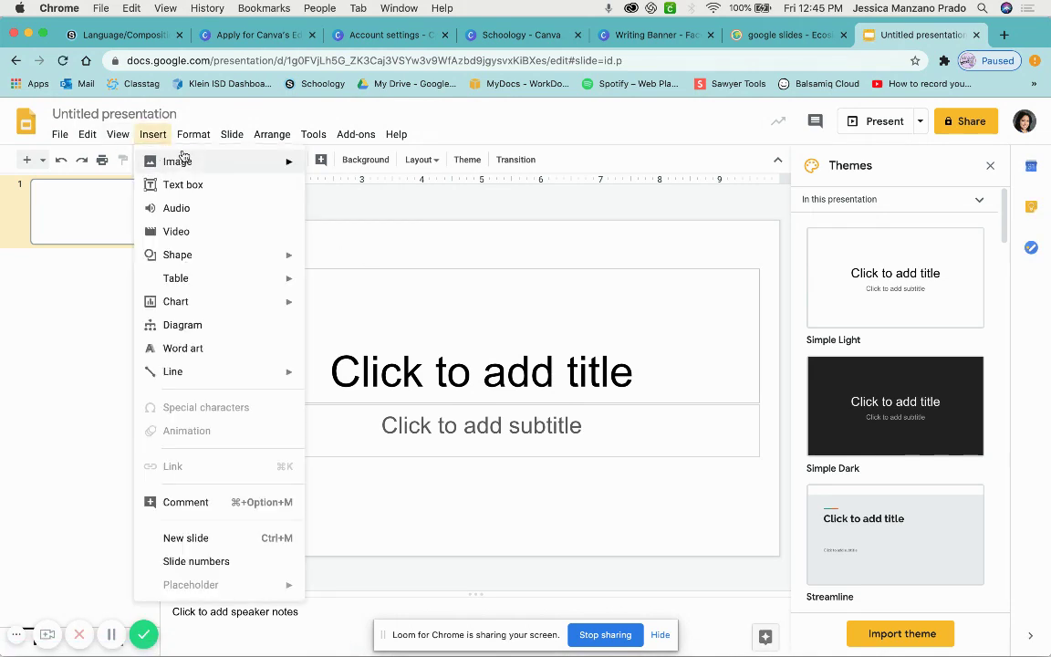
mouse_move(183, 157)
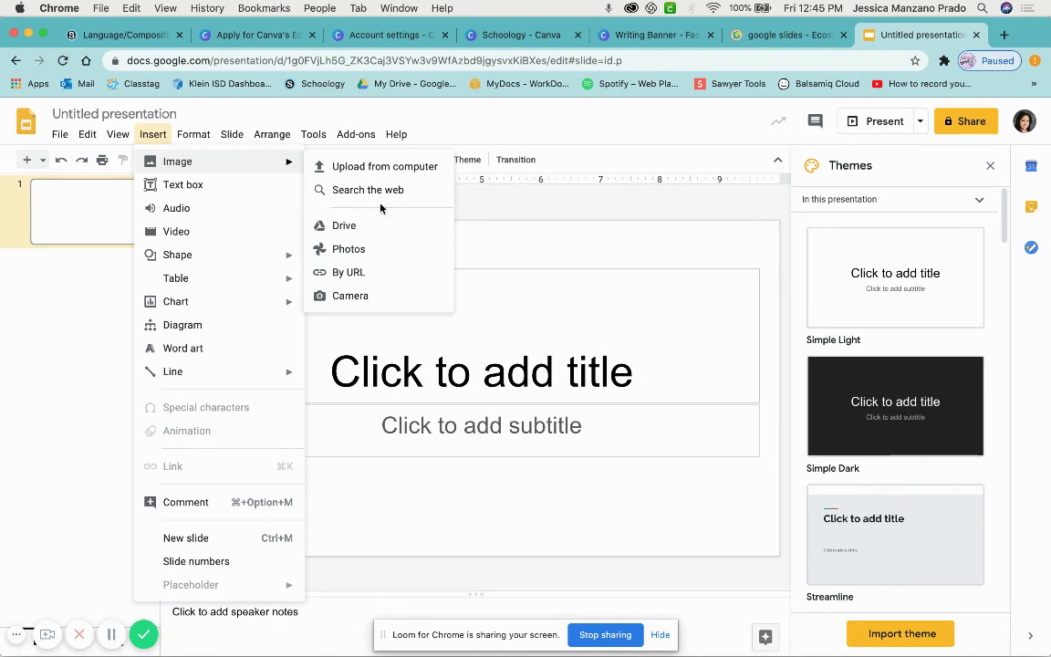
click(364, 166)
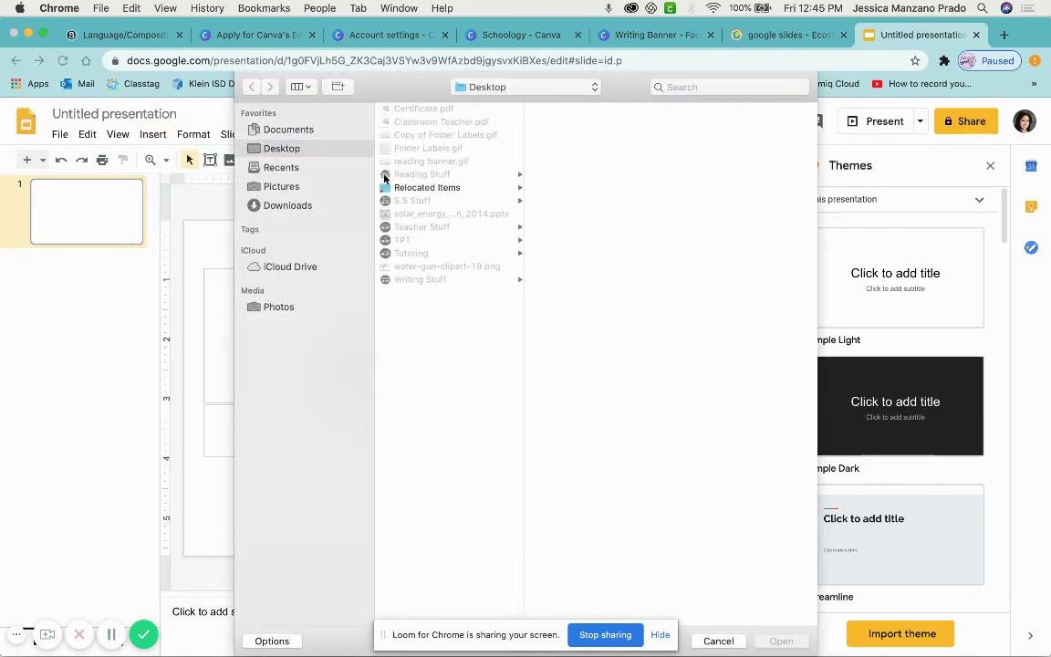
click(446, 135)
key(Return)
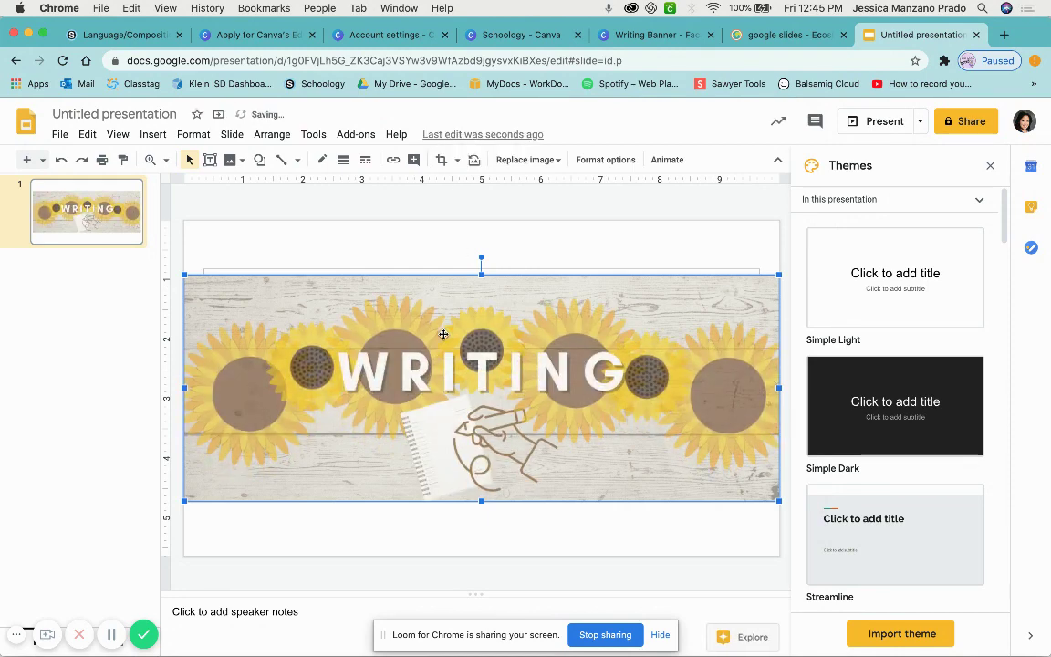
right_click(435, 369)
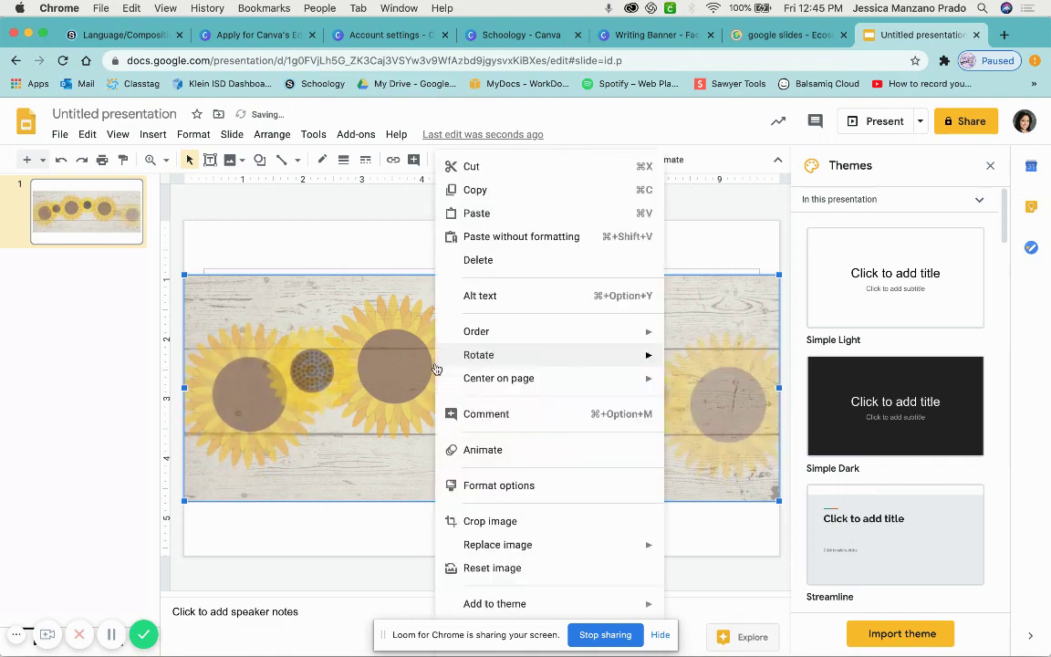
click(488, 191)
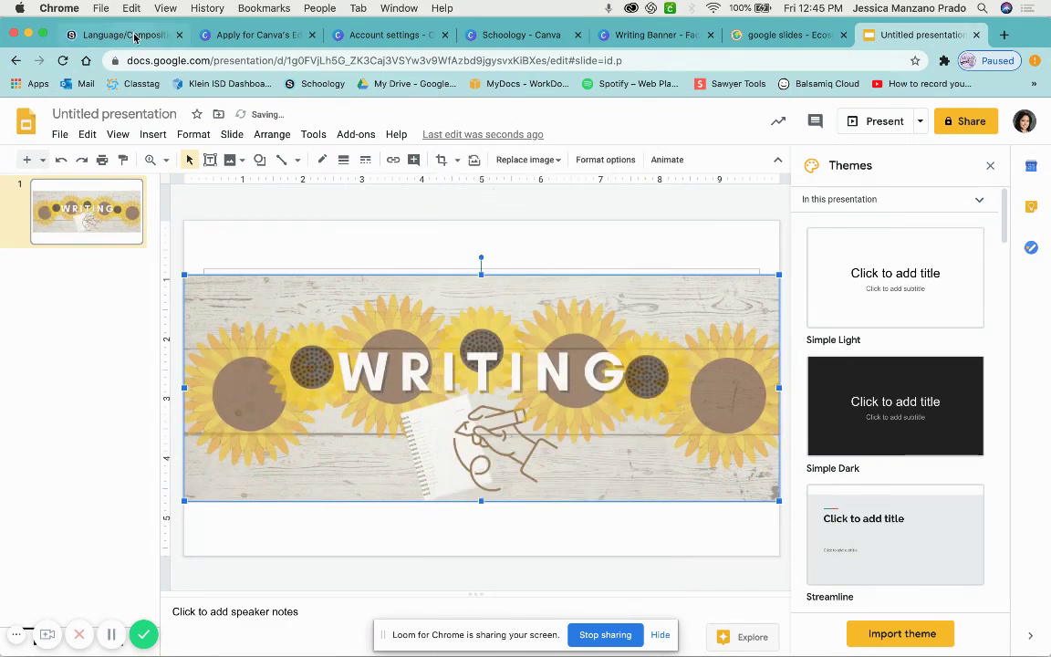
Reload the Schoology course Updates page and paste the clipboard into the new post's text area.
click(134, 38)
scroll(273, 205, down, 3)
scroll(157, 293, up, 5)
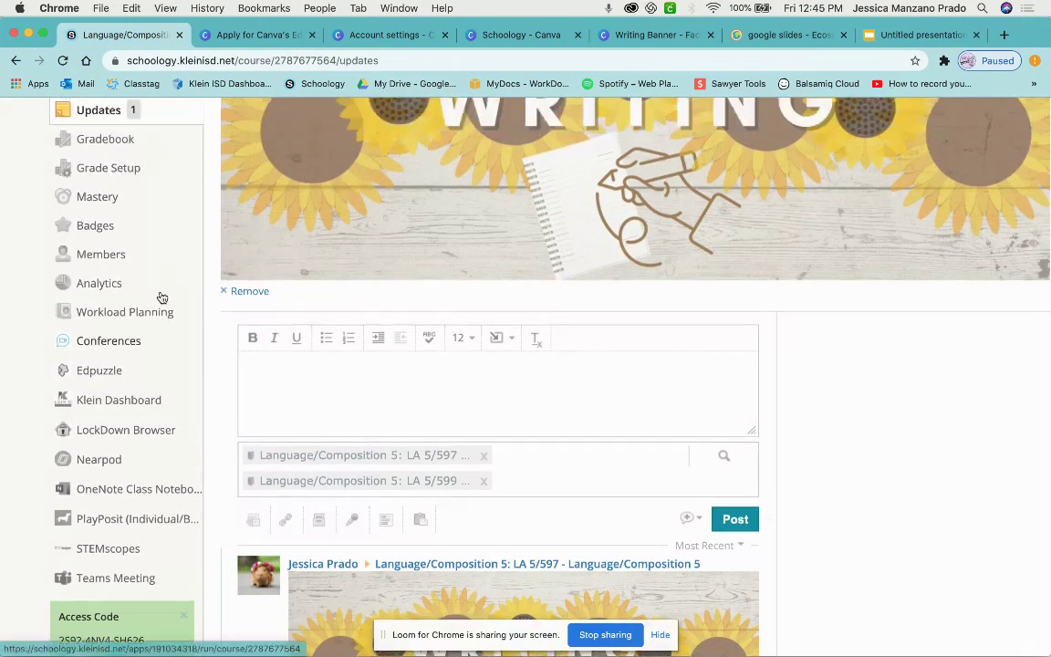
click(130, 262)
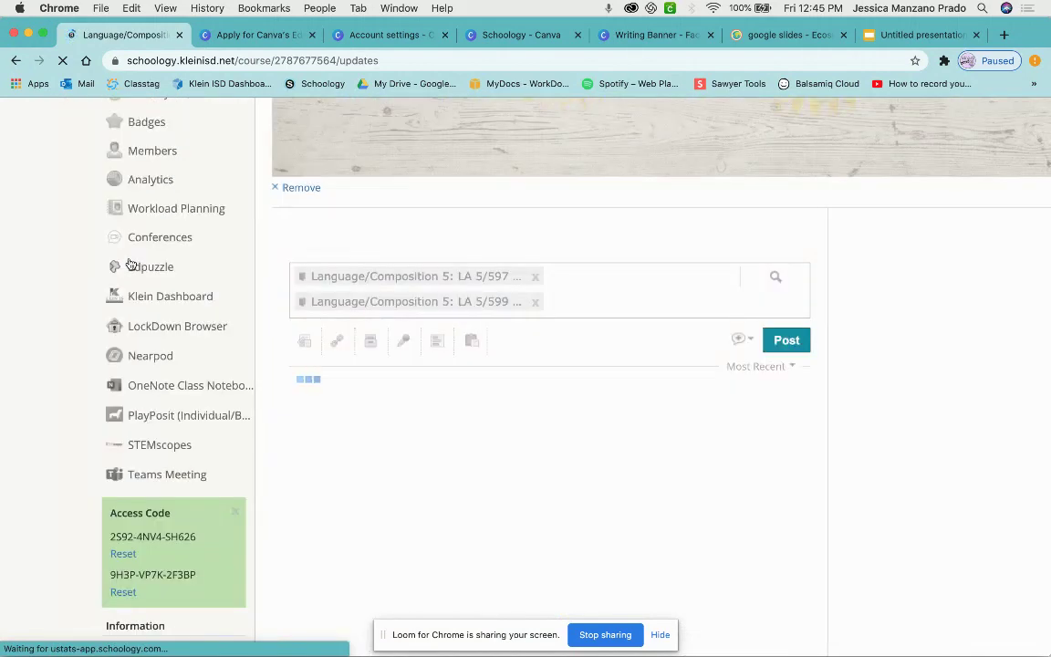
click(369, 271)
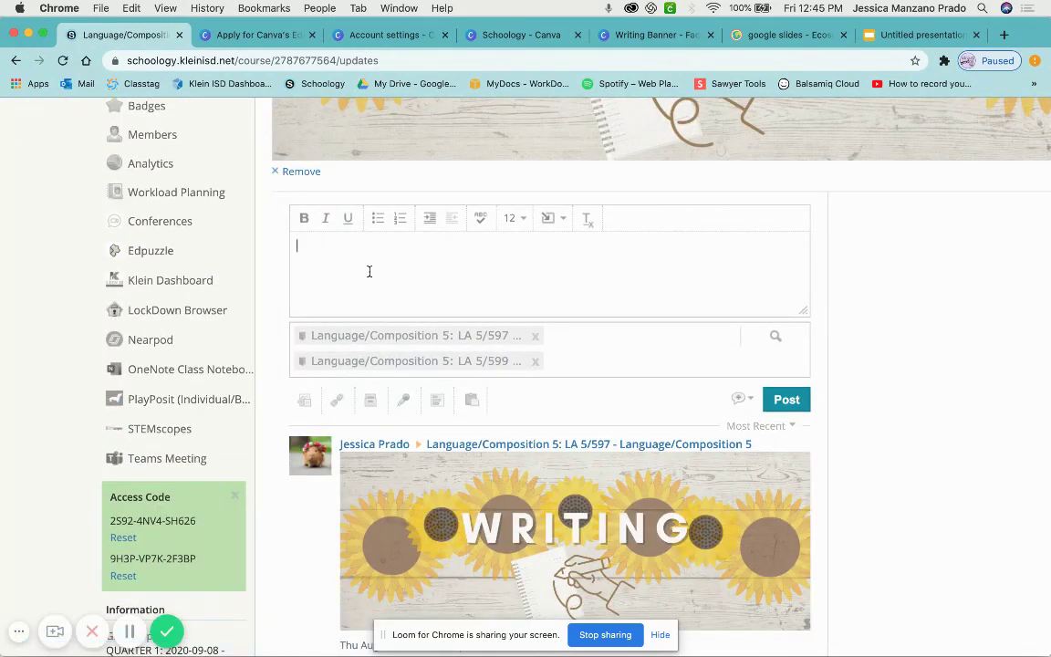
right_click(435, 263)
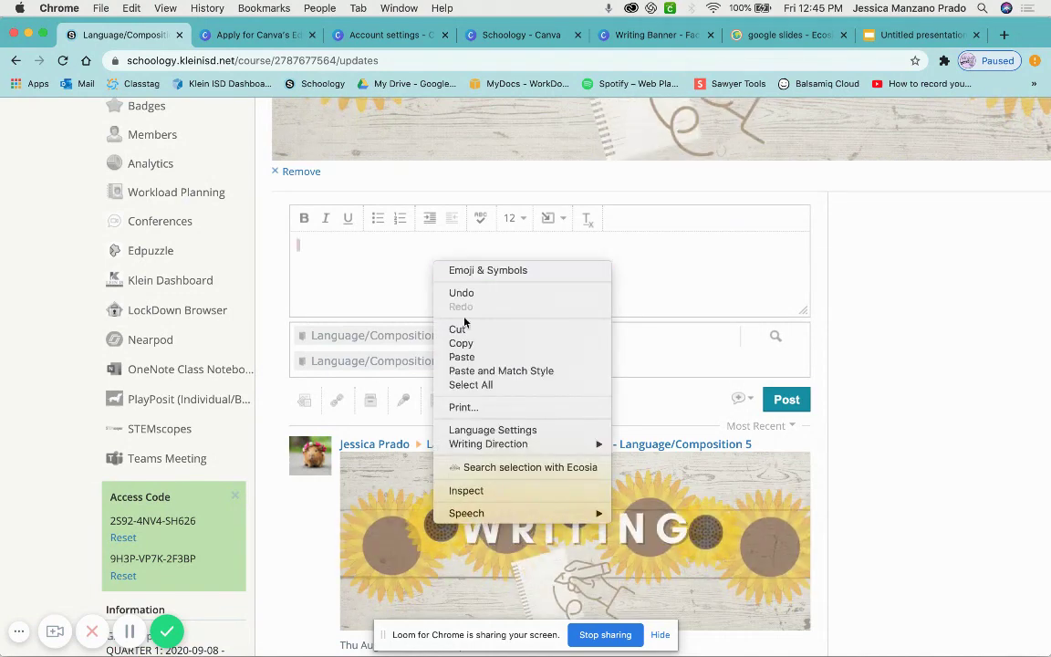
click(463, 357)
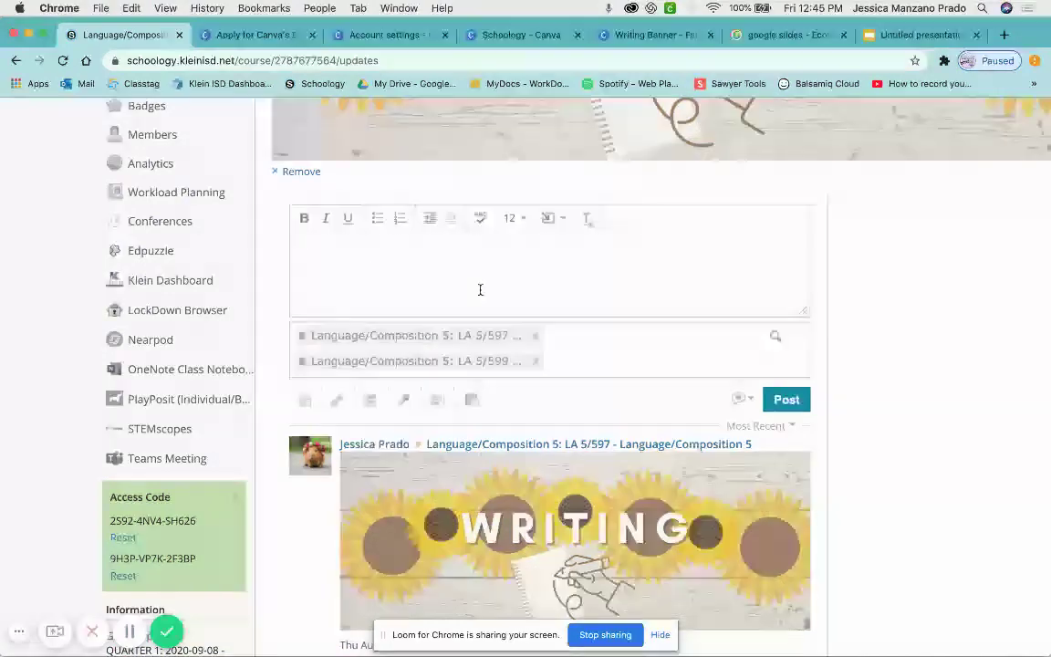
Copy the sunflower WRITING banner image from the presentation.
scroll(479, 290, down, 1)
scroll(479, 290, up, 2)
click(906, 39)
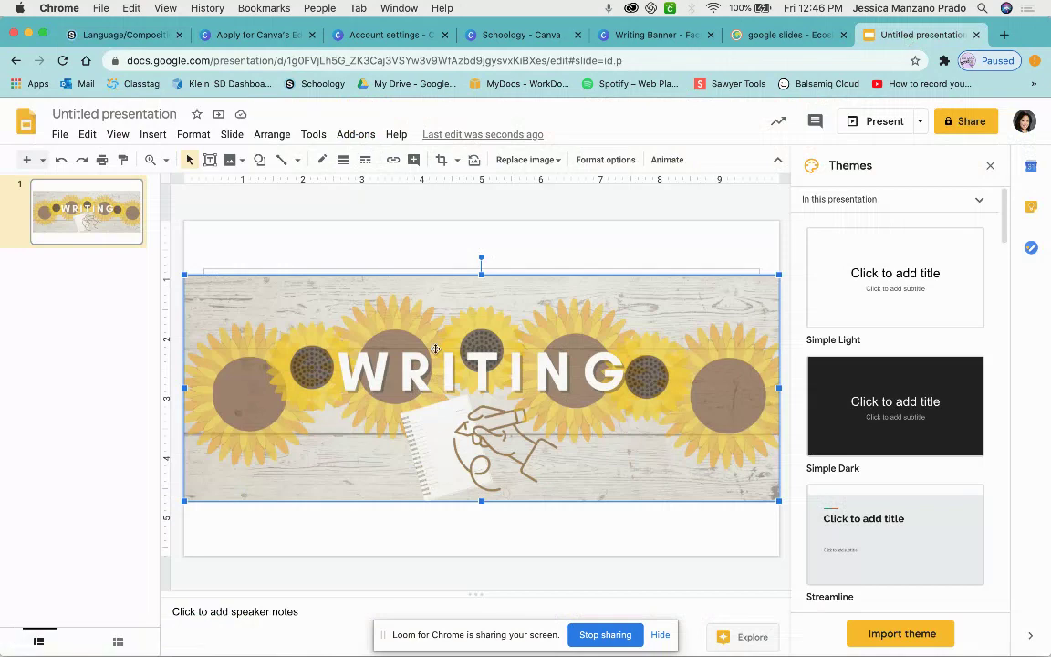
right_click(436, 356)
click(500, 192)
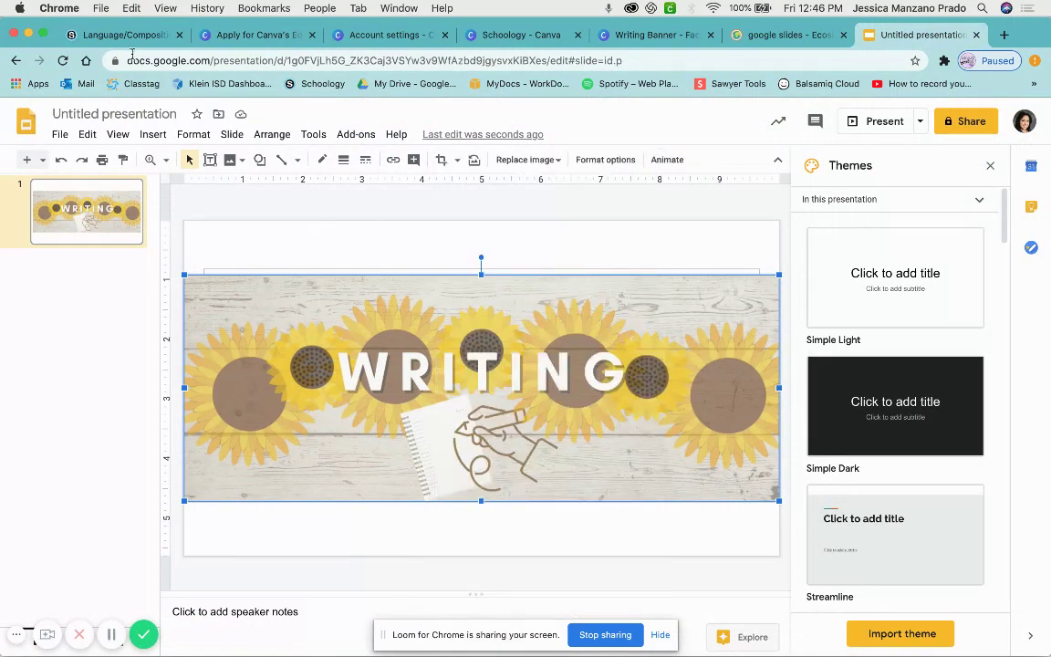
Paste the WRITING banner into the Schoology post and drag its handle down to make it taller.
click(139, 37)
right_click(375, 326)
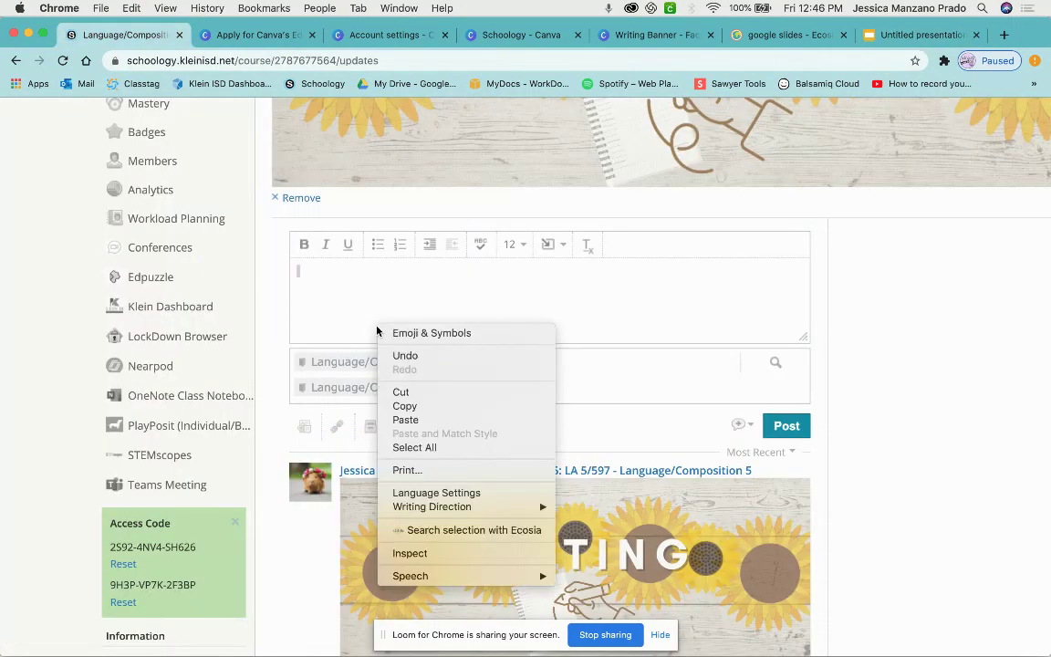
click(429, 422)
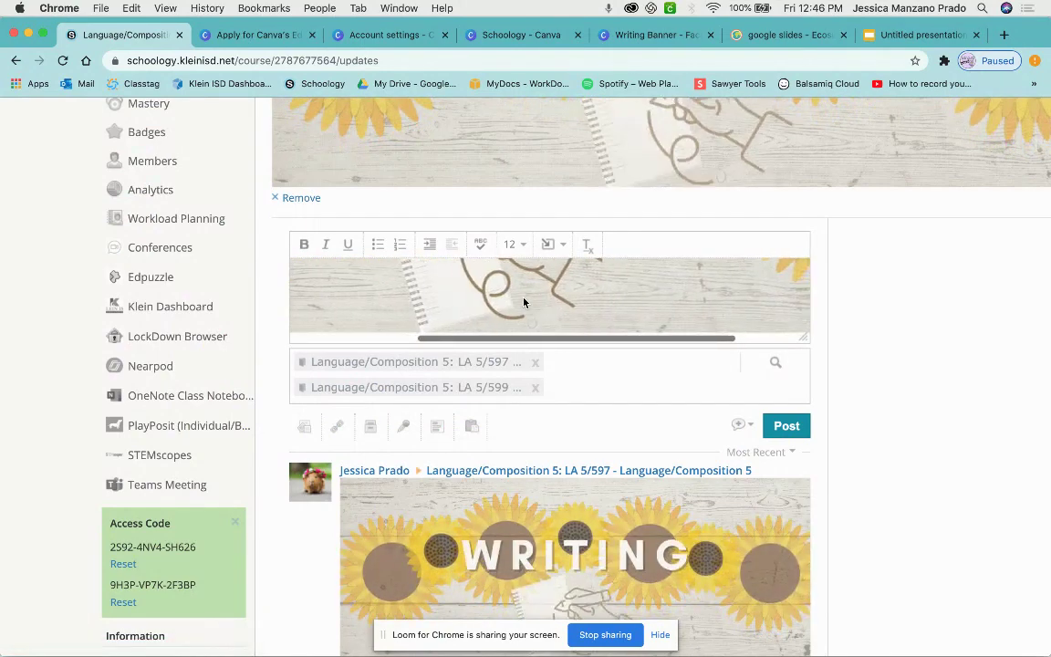
click(539, 300)
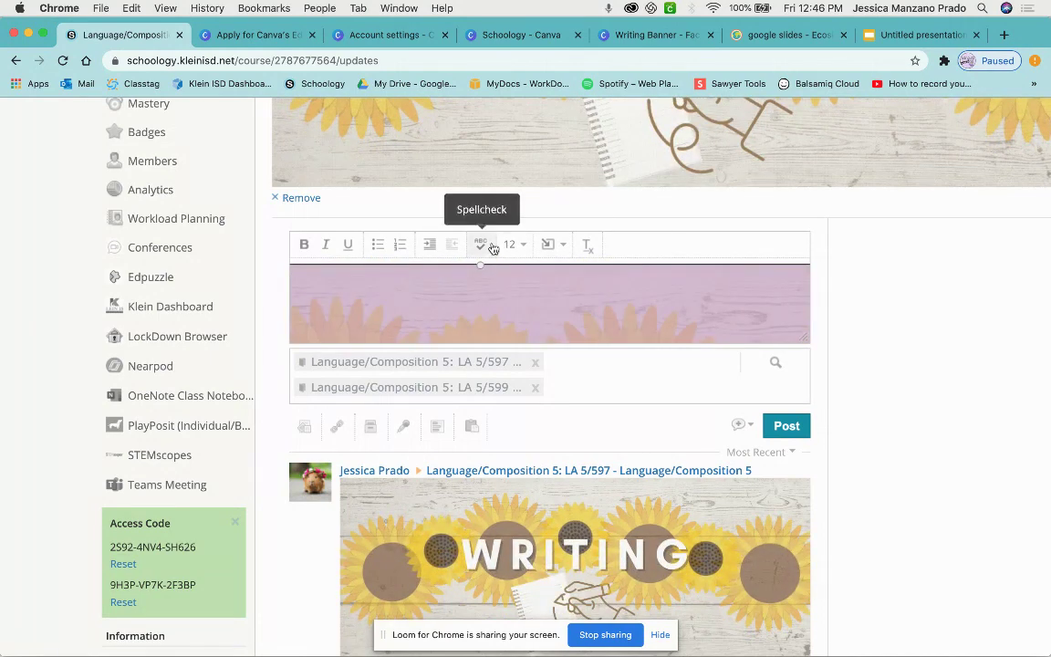
drag(481, 268, 479, 338)
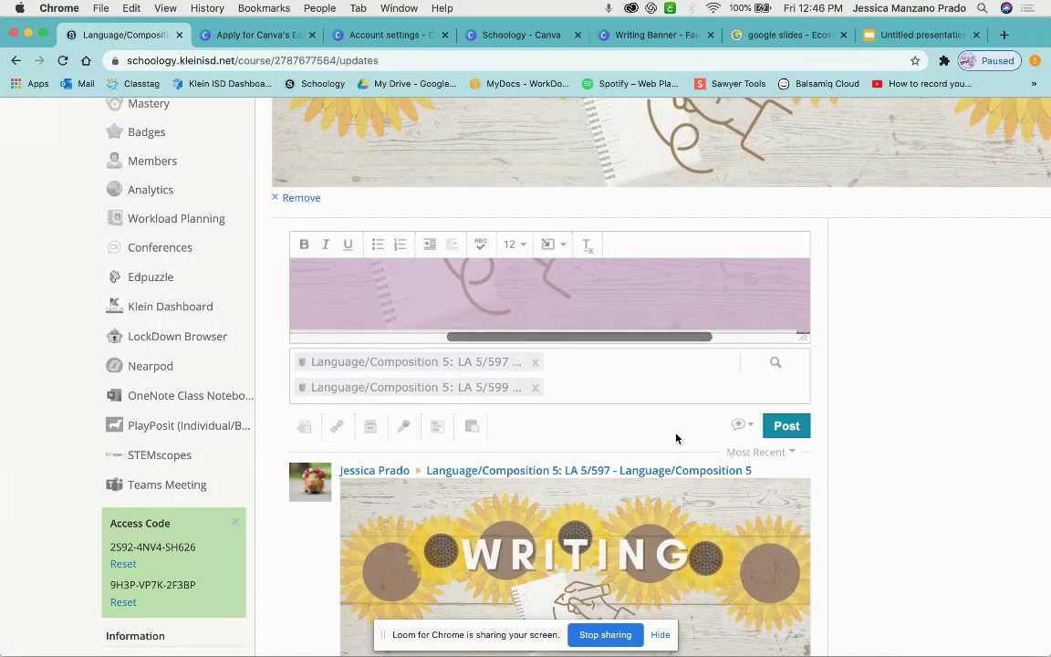
Check the post's comment settings, then go to the course Materials page.
click(741, 425)
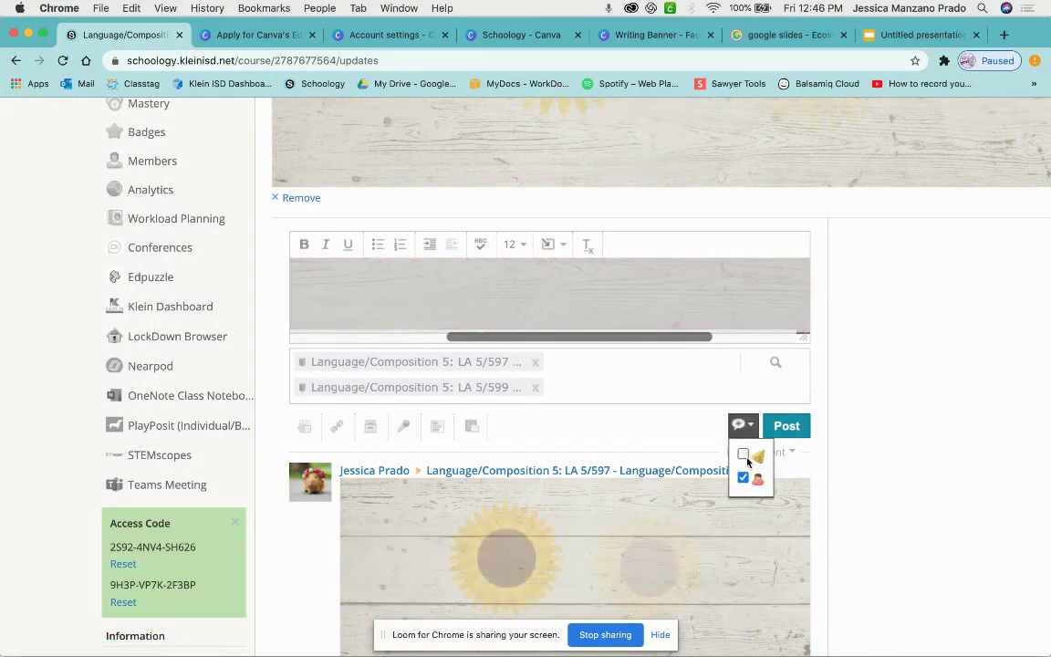
scroll(671, 411, down, 3)
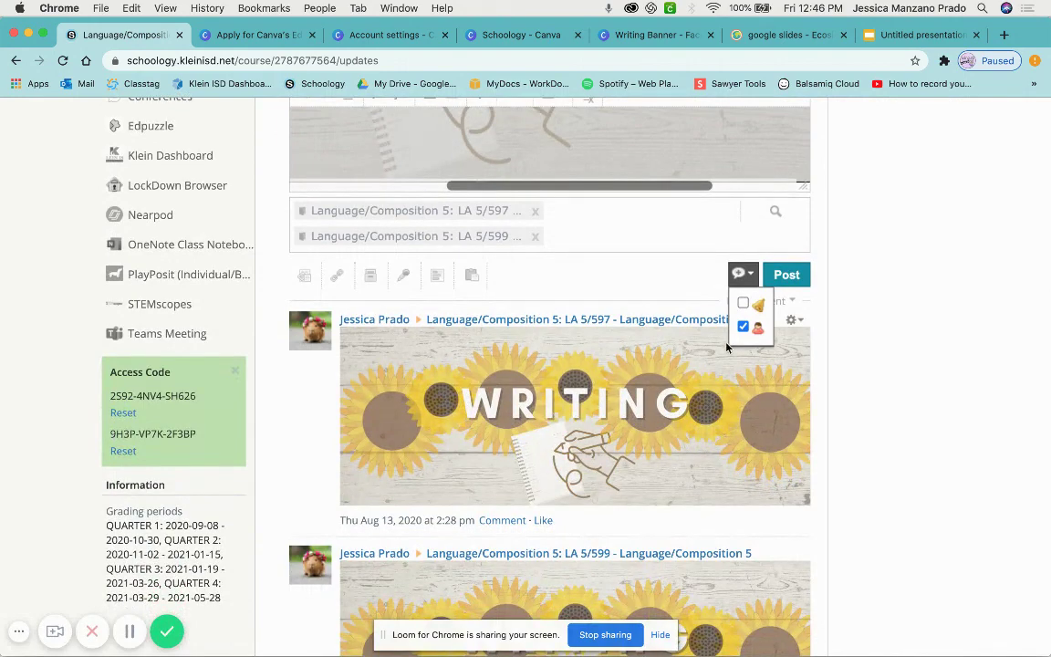
scroll(746, 308, up, 10)
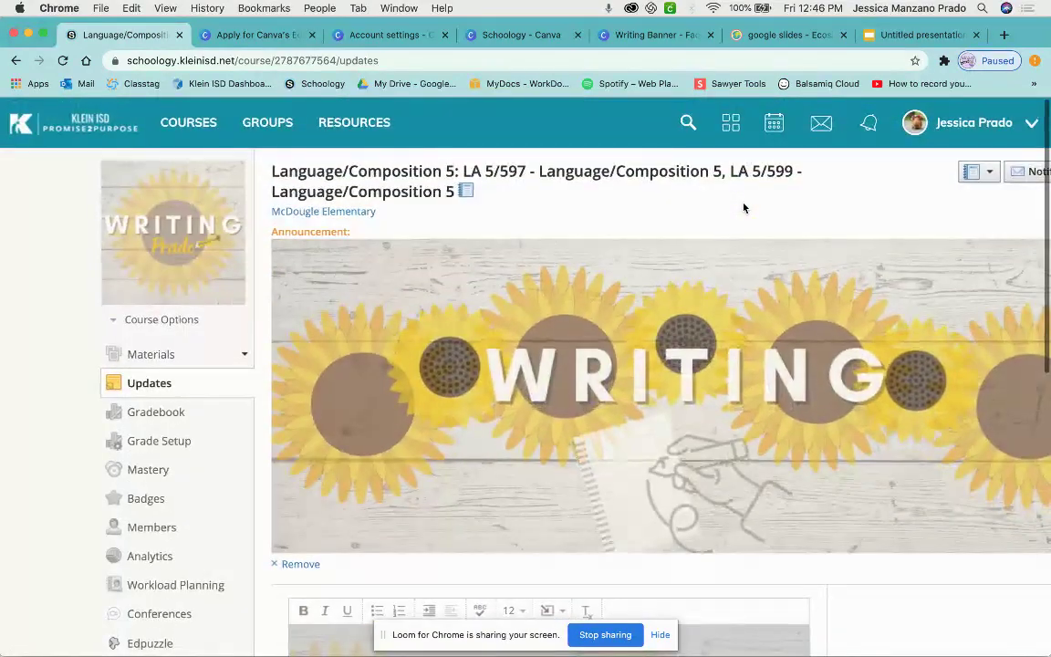
scroll(743, 206, right, 2)
scroll(743, 206, down, 5)
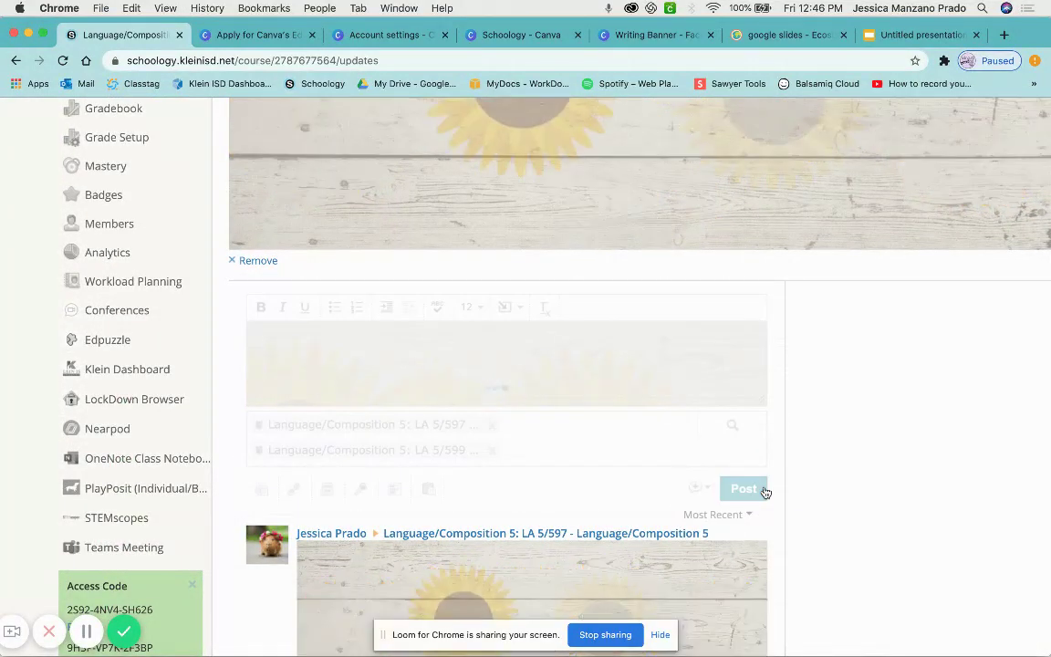
scroll(765, 491, up, 5)
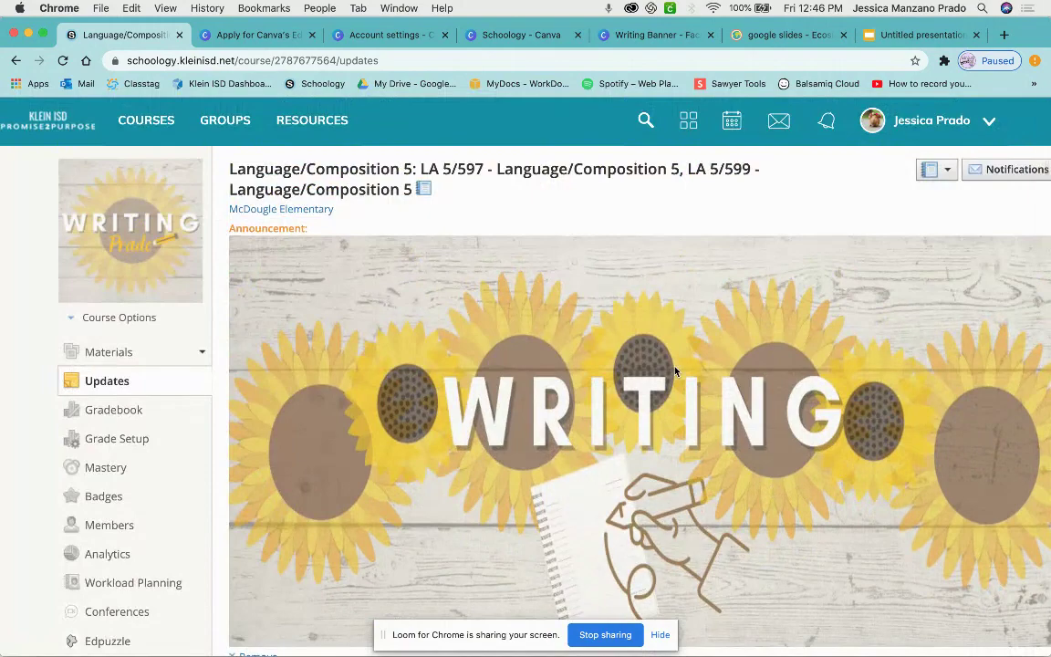
scroll(675, 370, down, 2)
scroll(445, 378, up, 2)
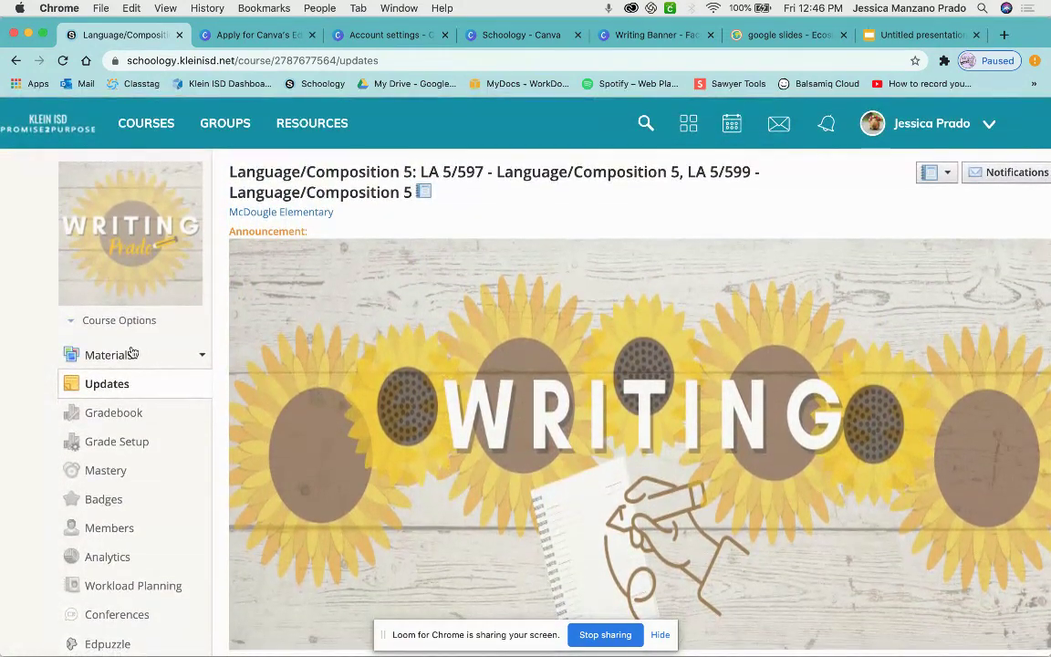
click(132, 354)
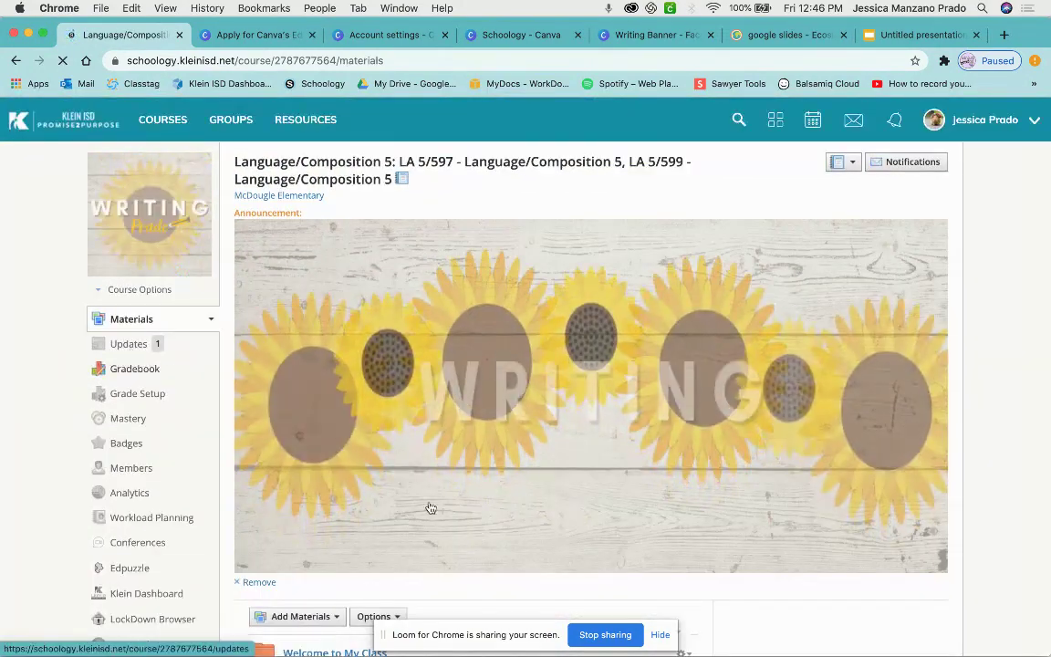